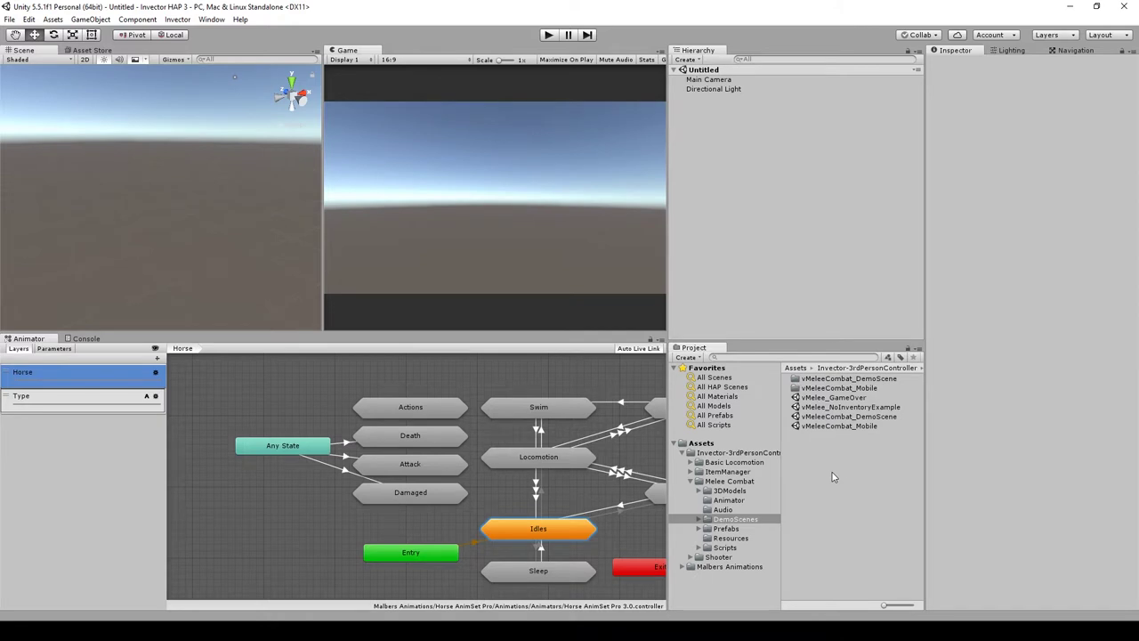
# Open the vMelee_NoInventoryExample scene and select the vMeleeController_NoInventory character to show its components.
pyautogui.doubleClick(850, 407)
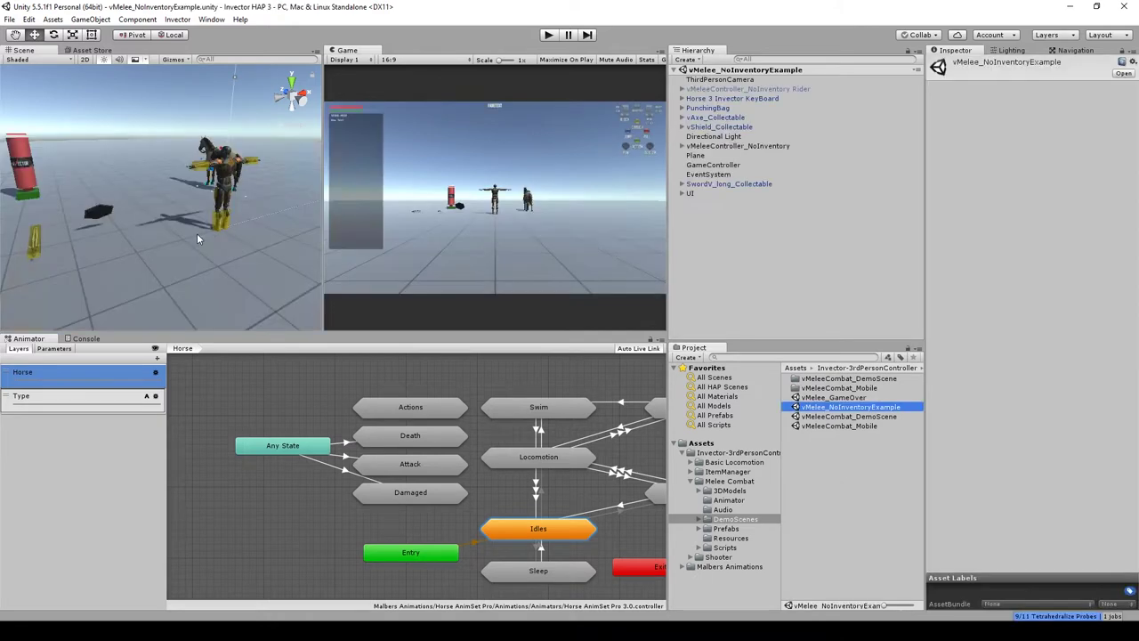
pyautogui.moveTo(199, 238); pyautogui.dragTo(244, 207, button='right')
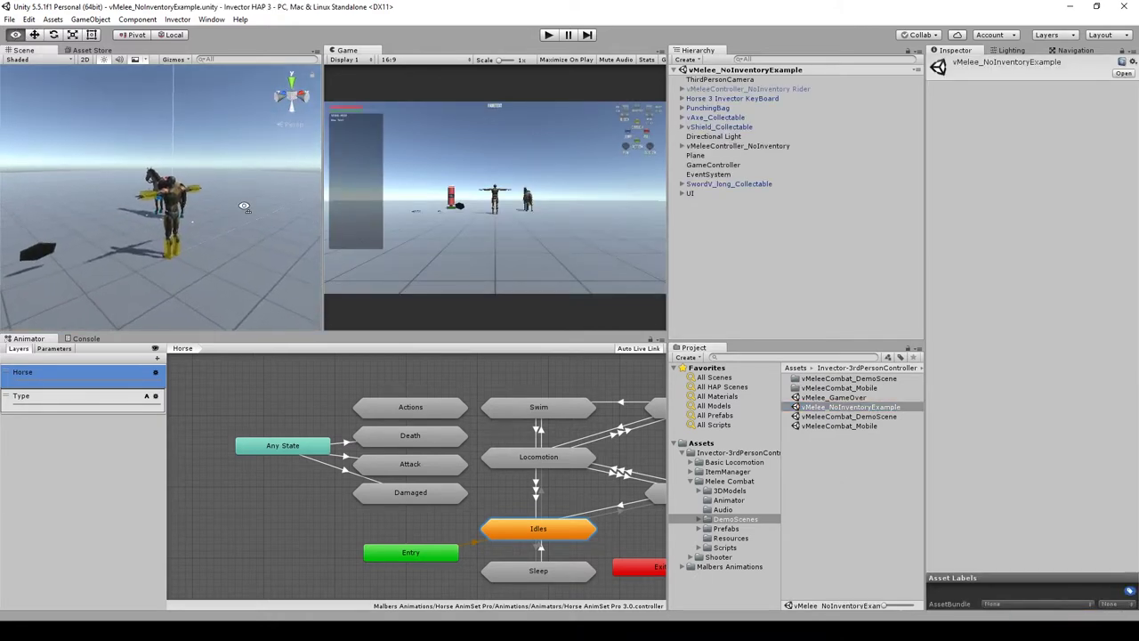
pyautogui.keyDown('alt'); pyautogui.moveTo(244, 207); pyautogui.dragTo(198, 281); pyautogui.keyUp('alt')
pyautogui.click(722, 146)
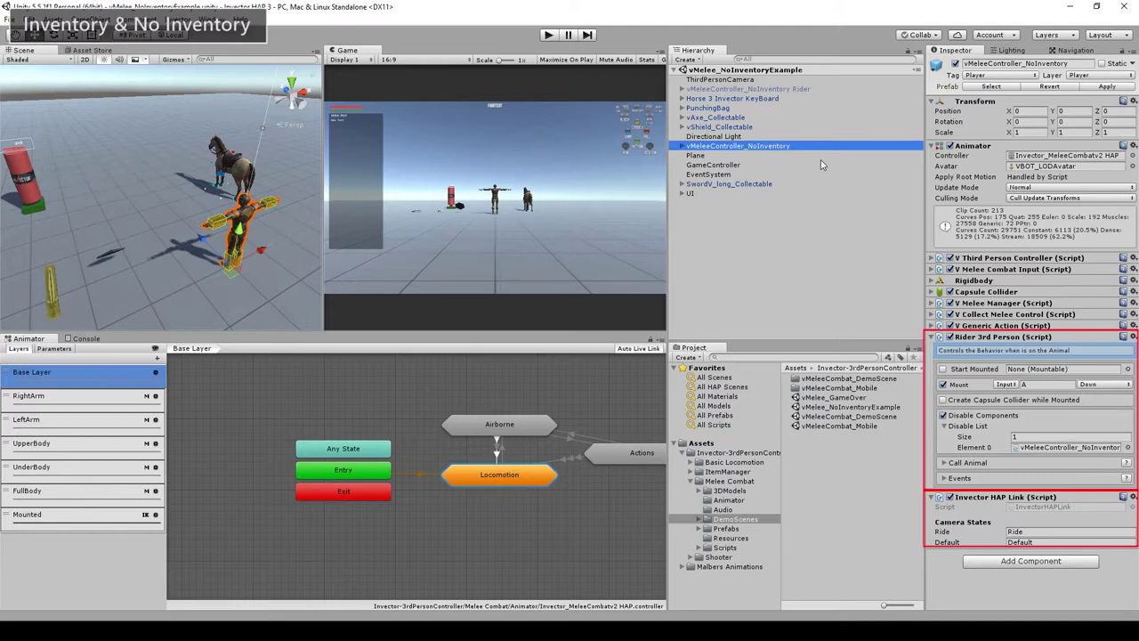
# Inspect the CameraState List of ThirdPersonCamera and locate its vMeleeCombat@CameraState HAP asset in the project.
pyautogui.click(740, 80)
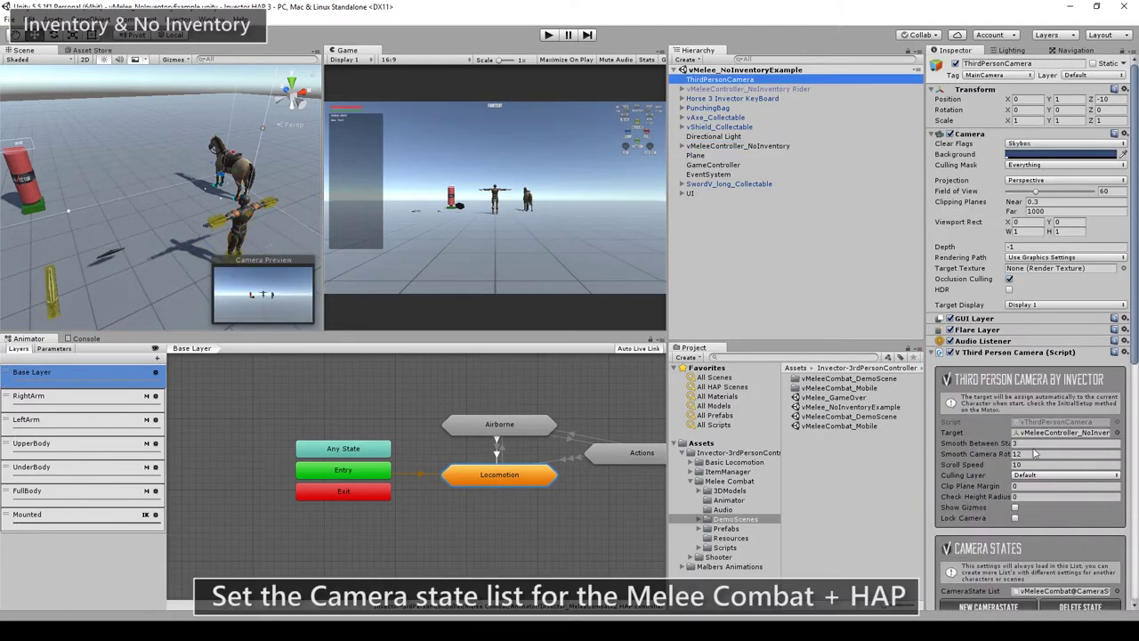
pyautogui.click(1072, 591)
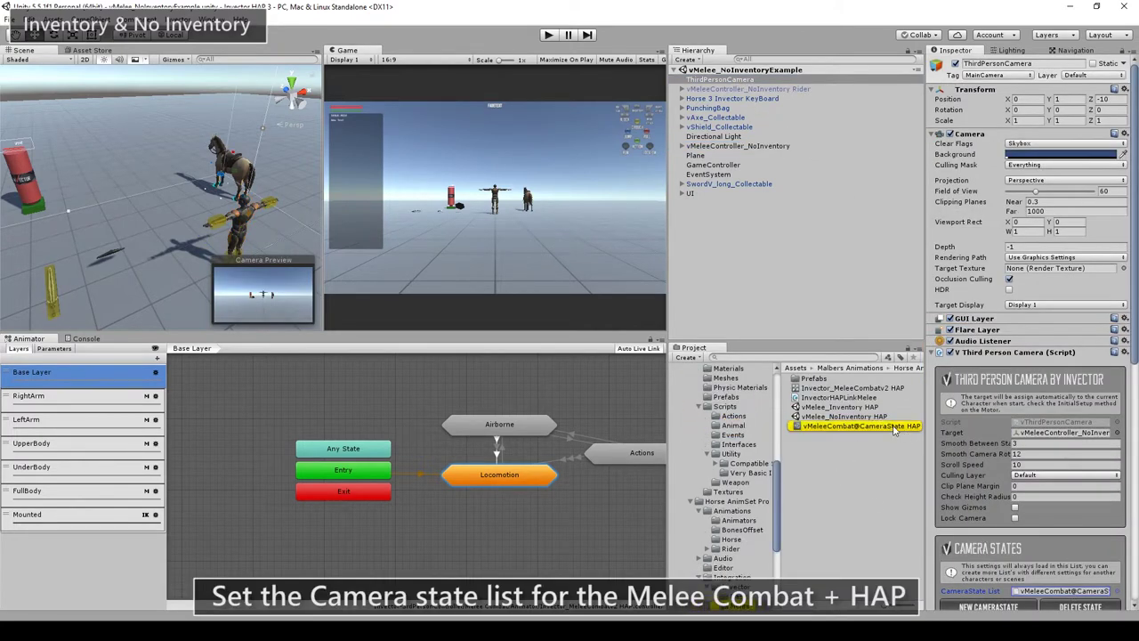
pyautogui.click(1118, 592)
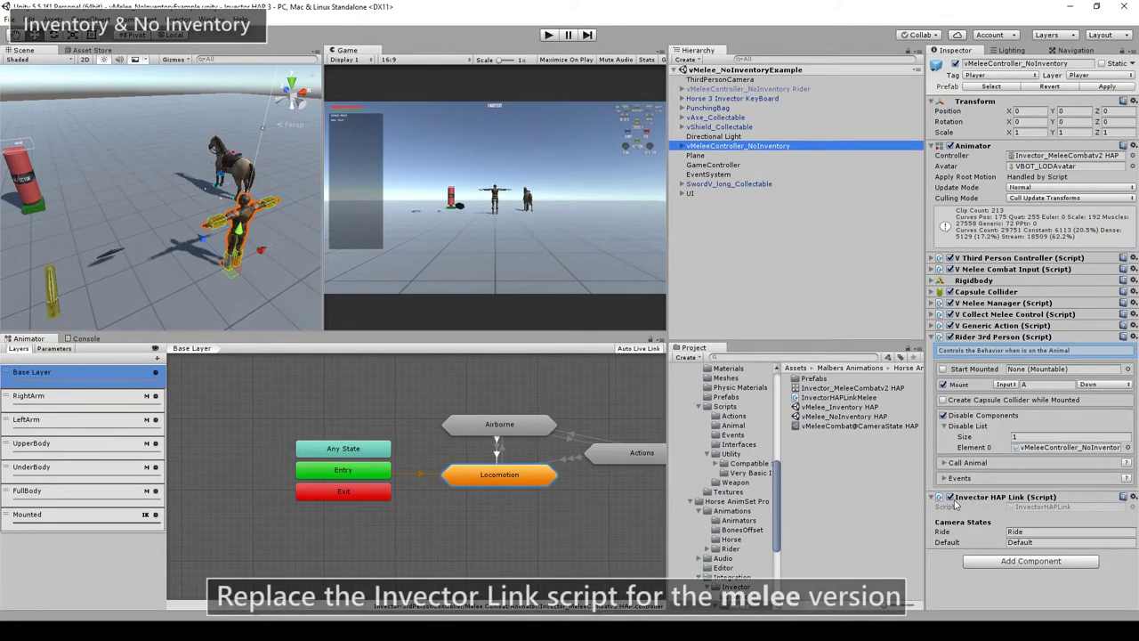
# Replace the Invector HAP Link component on vMeleeController_NoInventory with Invector HAP Link Melee.
pyautogui.rightClick(994, 504)
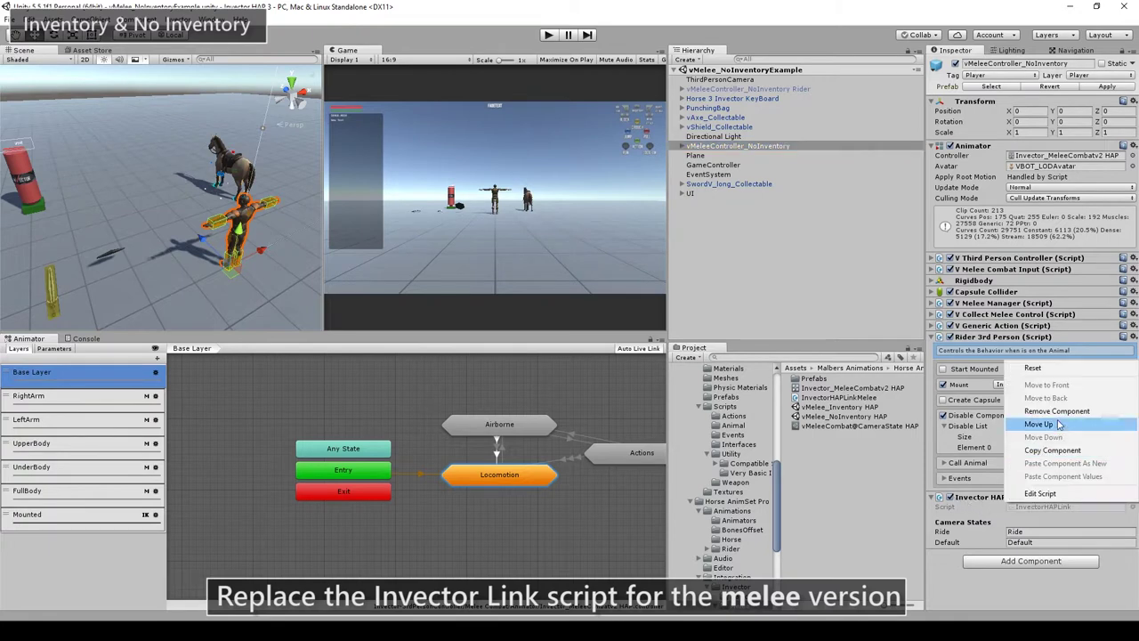
pyautogui.click(1032, 411)
pyautogui.click(1030, 504)
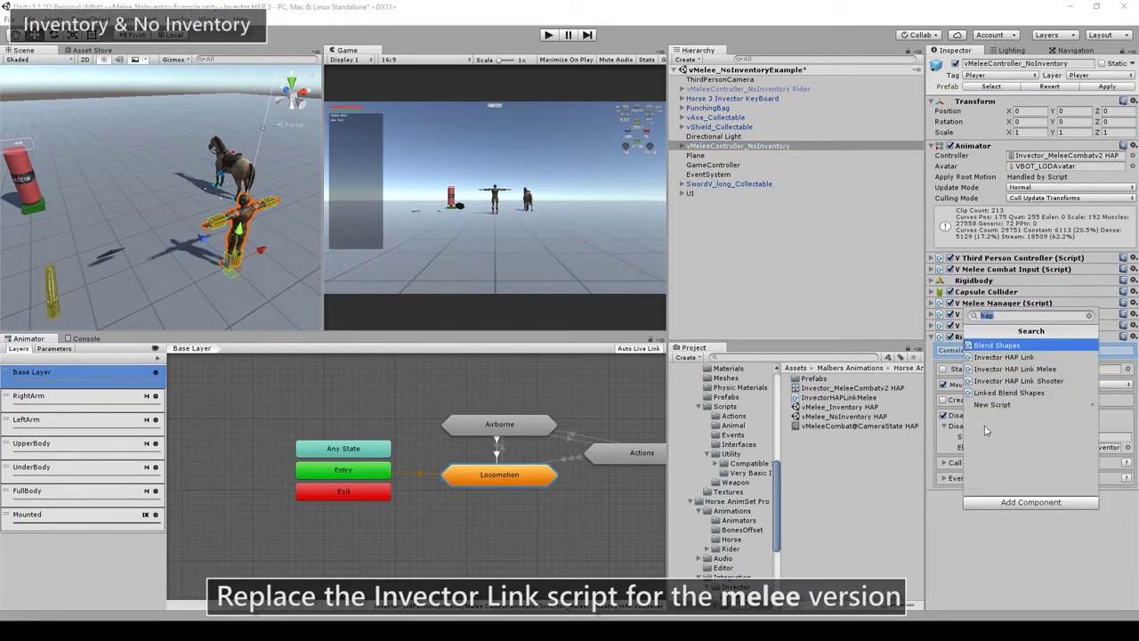
pyautogui.click(1014, 369)
# Add the Rider Combat component to vMeleeController_NoInventory.
pyautogui.click(1024, 560)
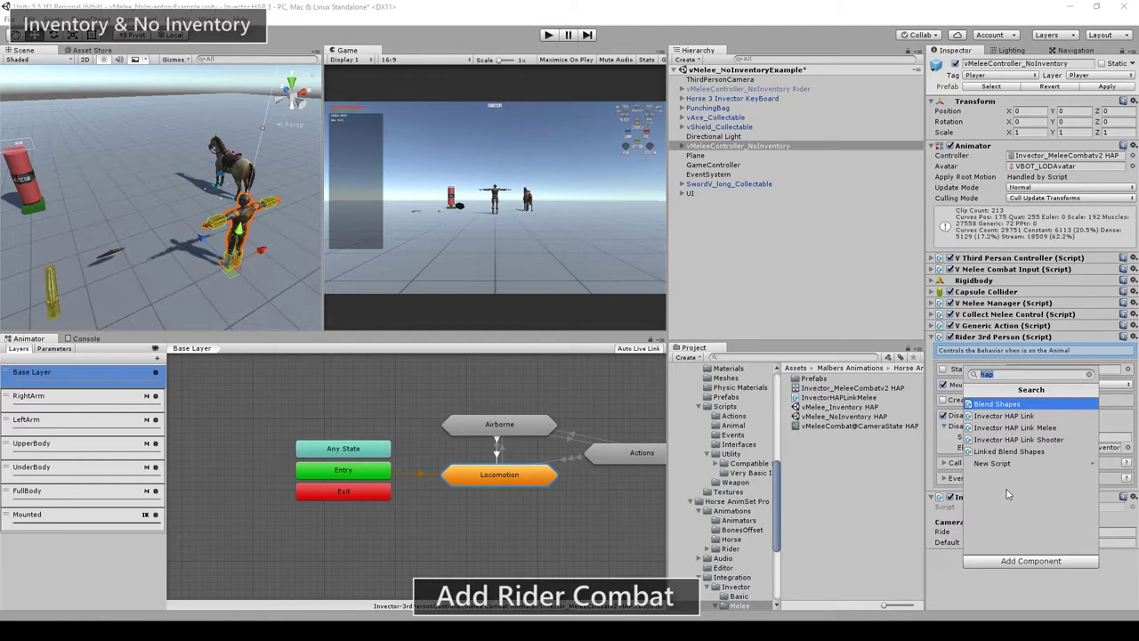
pyautogui.write('rider')
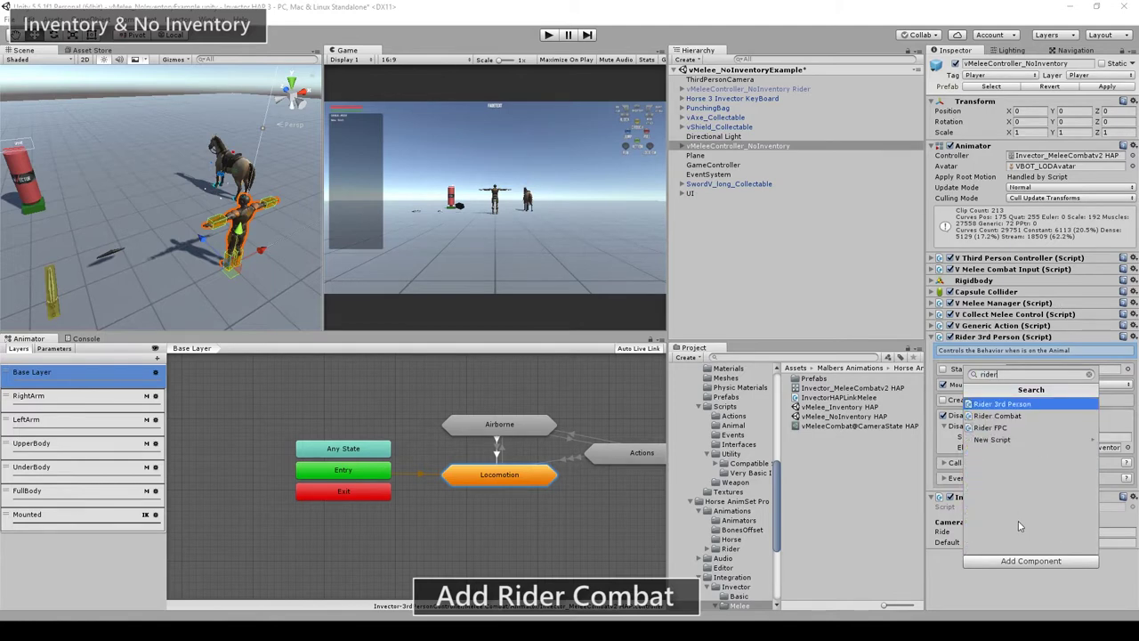
pyautogui.click(994, 416)
# Set Rider Combat's Hit Mask to the Animal, BodyPart and Enemy layers, and enable Strafe on Target.
pyautogui.scroll(-5, 995, 445)
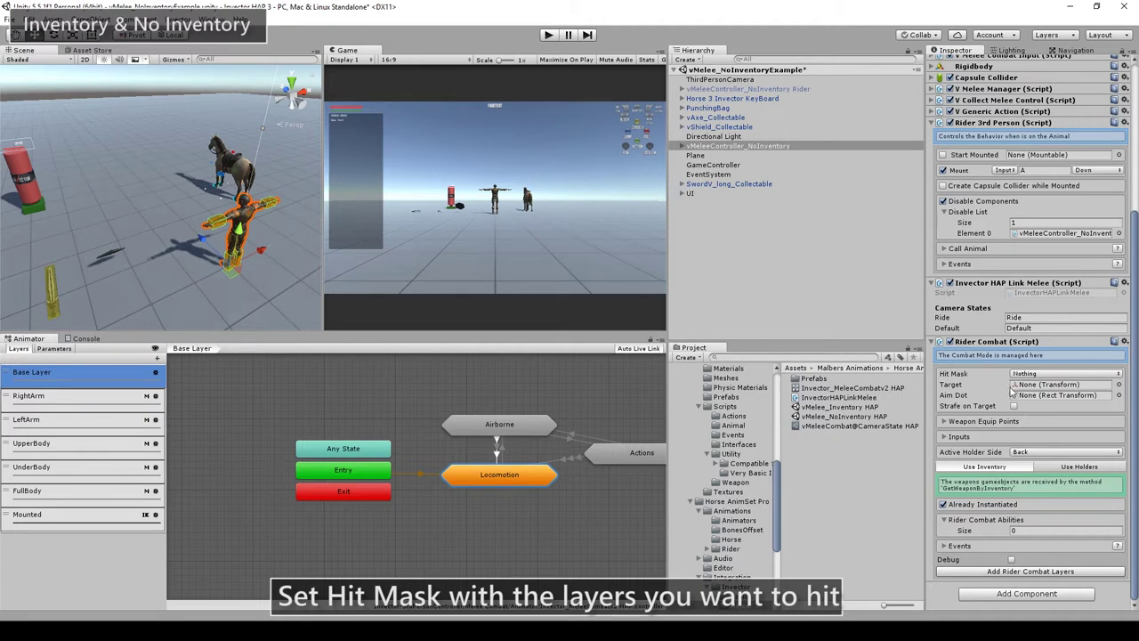
pyautogui.click(1023, 375)
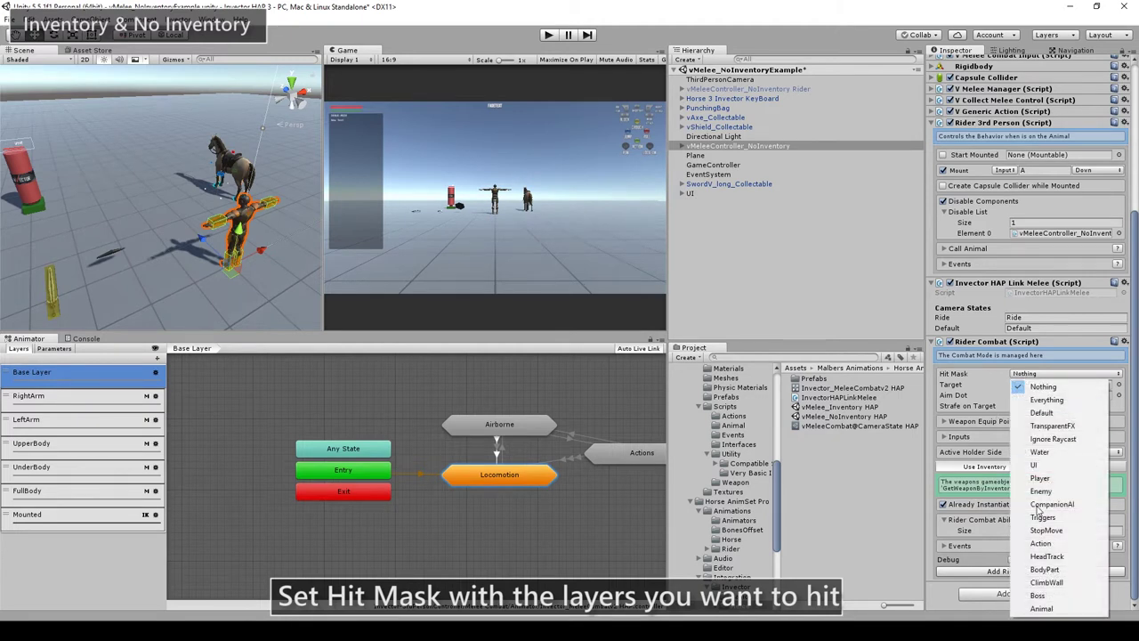
pyautogui.click(1043, 610)
pyautogui.click(1059, 374)
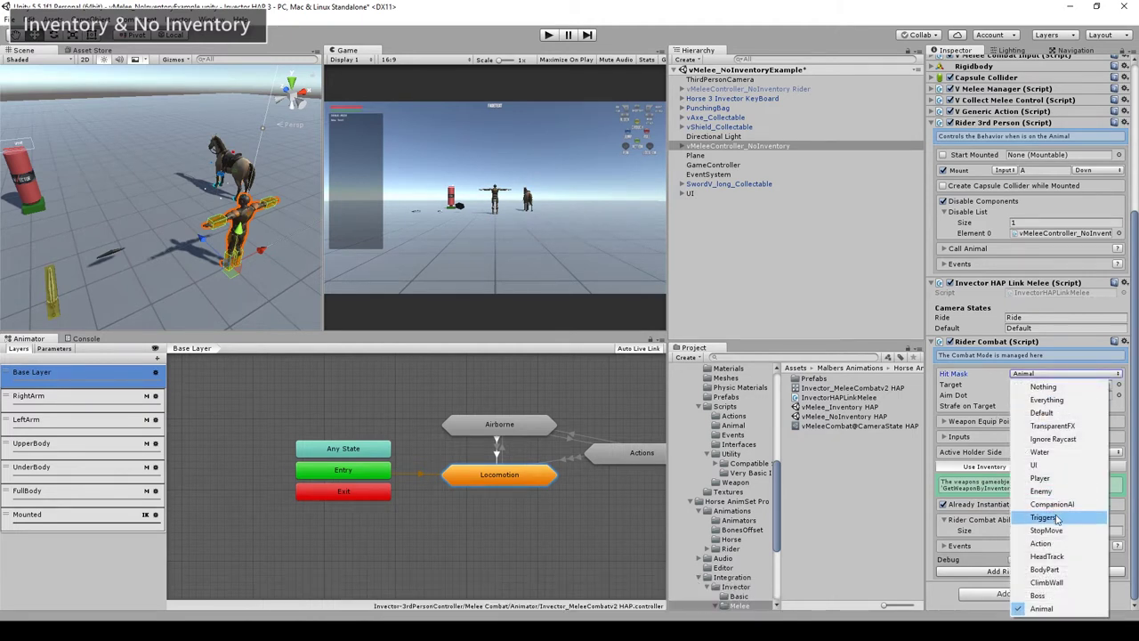
pyautogui.click(1045, 570)
pyautogui.click(1059, 373)
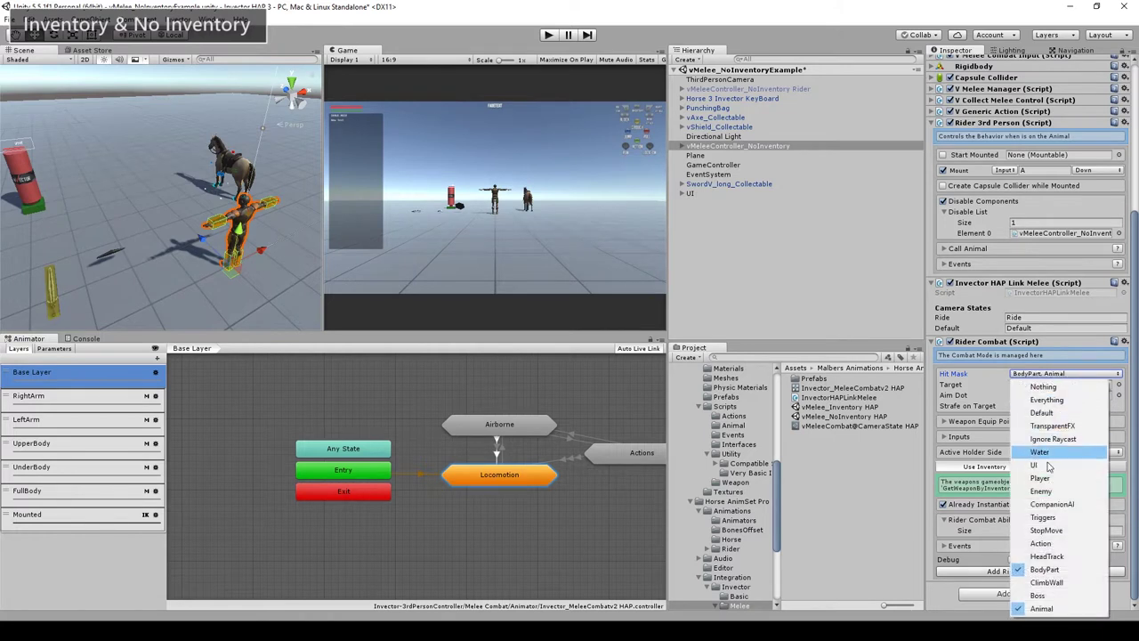
pyautogui.click(1041, 491)
pyautogui.click(1013, 406)
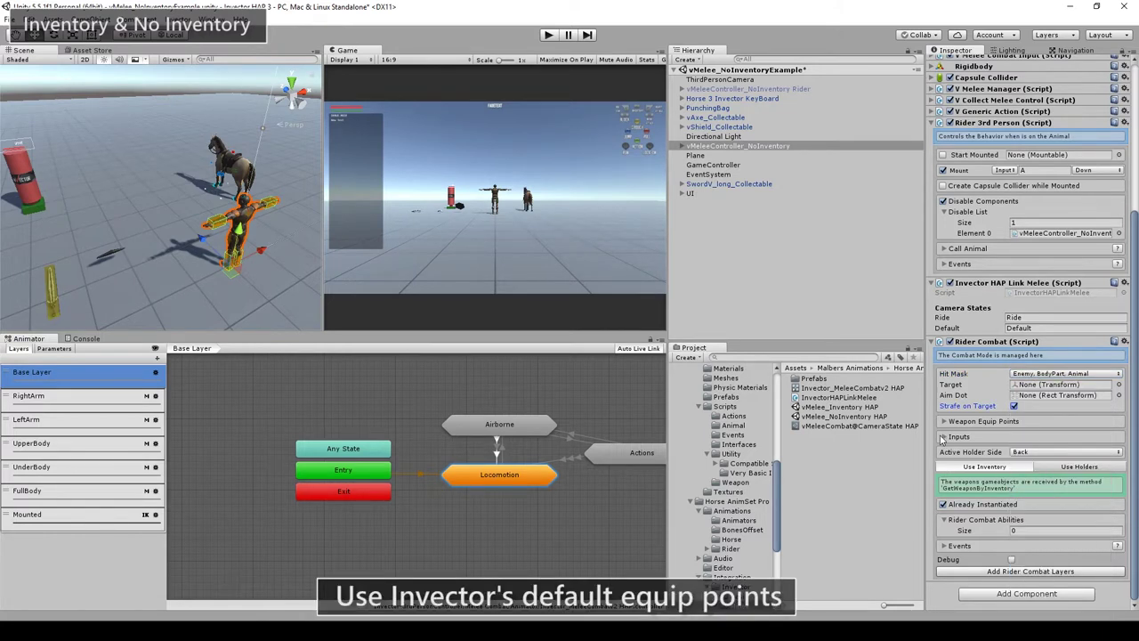
# Assign the defaultEquipPoint under VBOT_:LeftHand as Rider Combat's Left Hand weapon equip point.
pyautogui.click(944, 421)
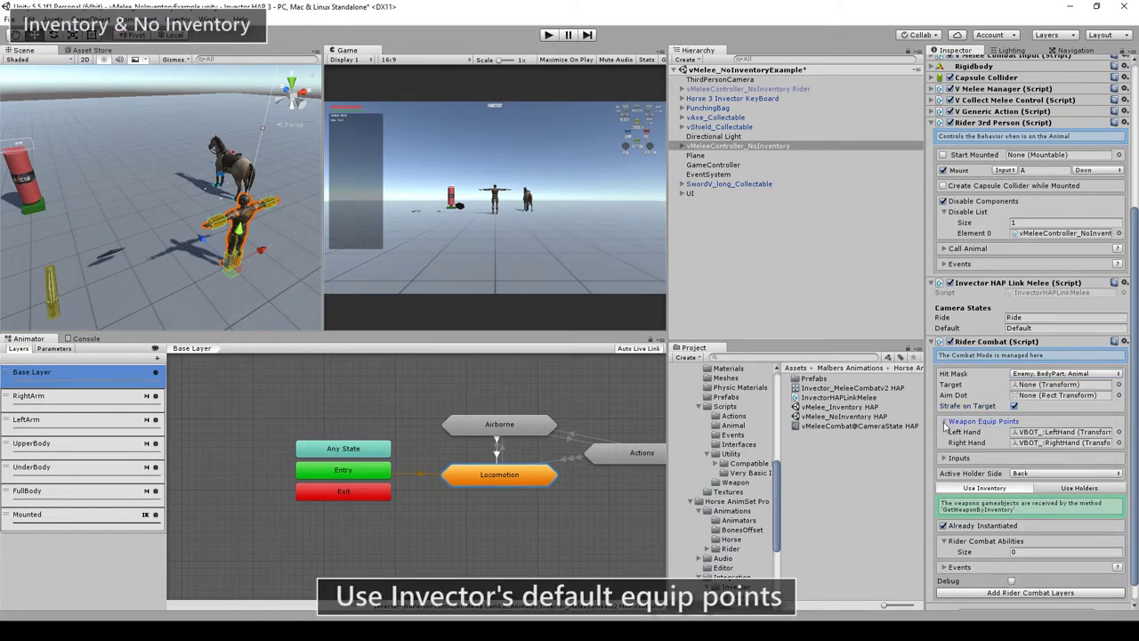
pyautogui.click(1040, 432)
pyautogui.click(1039, 442)
pyautogui.click(1042, 432)
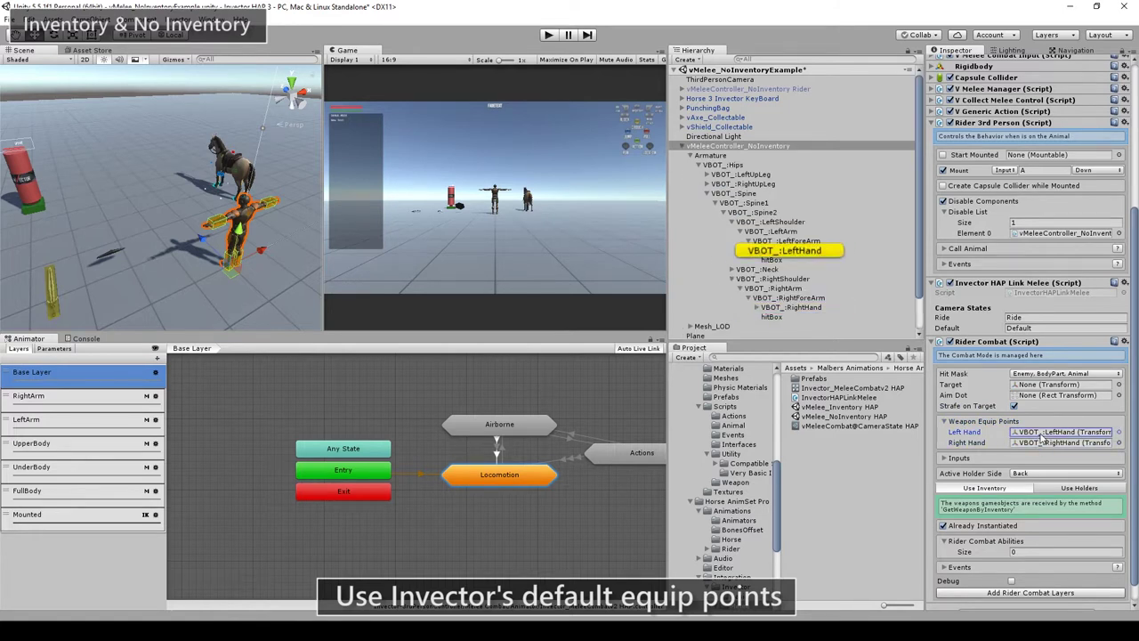
pyautogui.click(1041, 442)
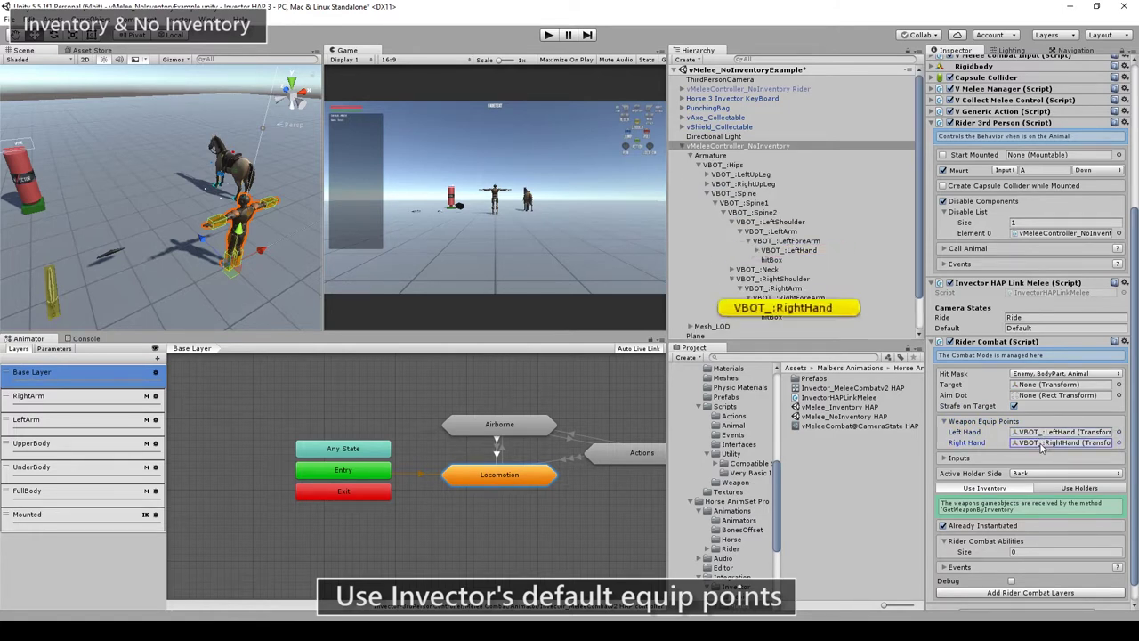
pyautogui.click(755, 250)
pyautogui.moveTo(781, 305); pyautogui.dragTo(1035, 433)
# Assign the defaultEquipPoint under VBOT_:RightHand as Rider Combat's Right Hand weapon equip point.
pyautogui.click(1037, 442)
pyautogui.scroll(-2, 775, 305)
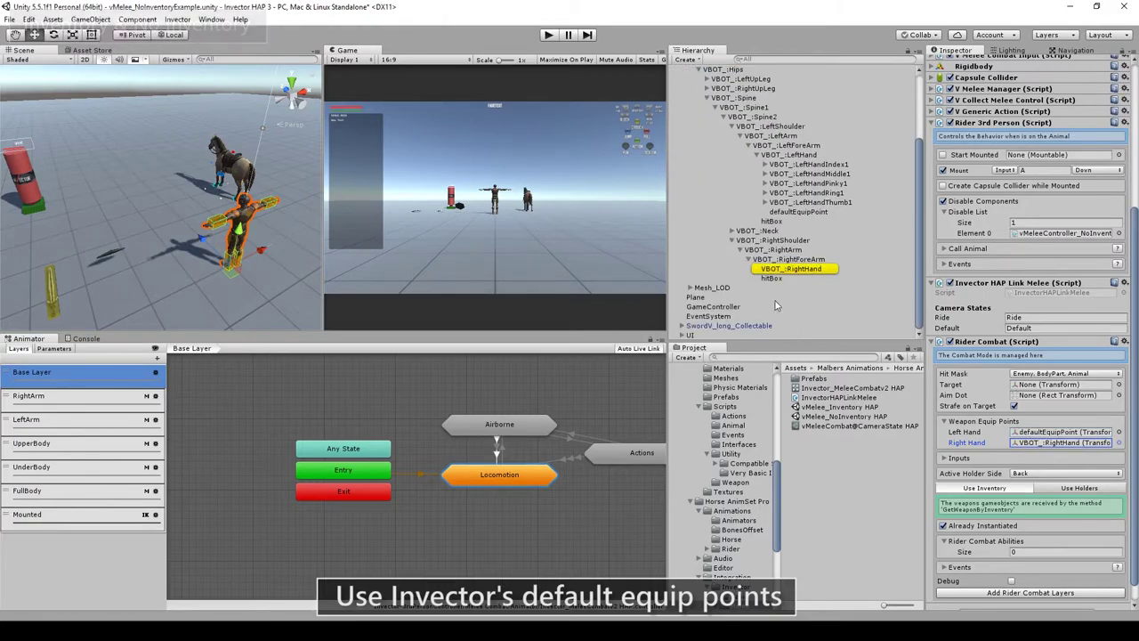
pyautogui.click(754, 268)
pyautogui.moveTo(798, 325); pyautogui.dragTo(1066, 442)
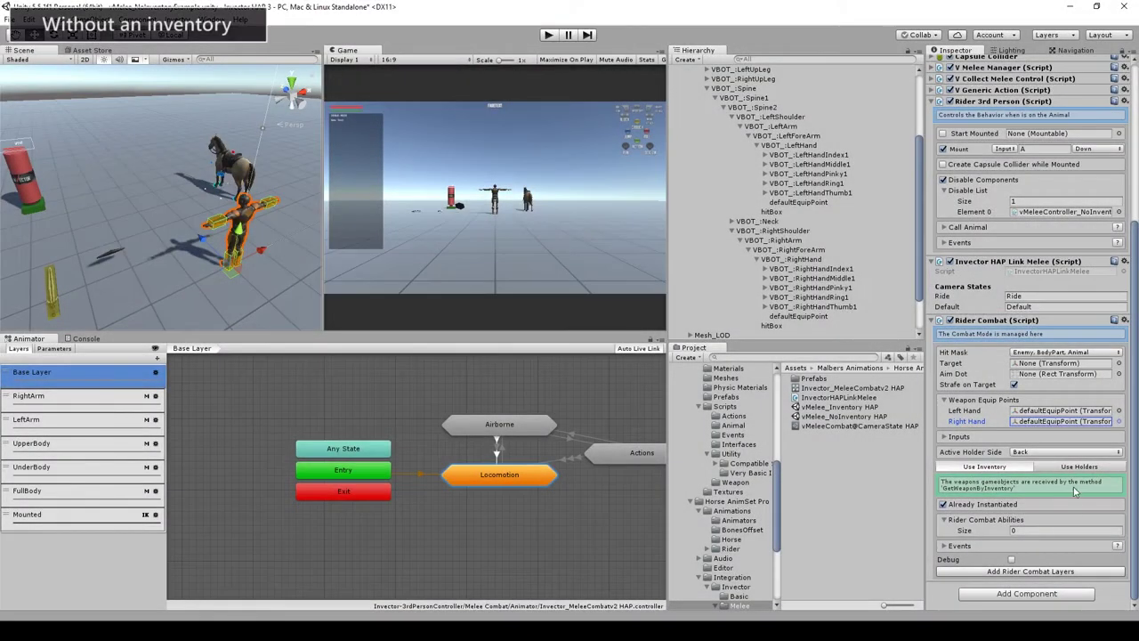
# Switch Rider Combat to Use Holders and expand the Holders slots.
pyautogui.click(1078, 469)
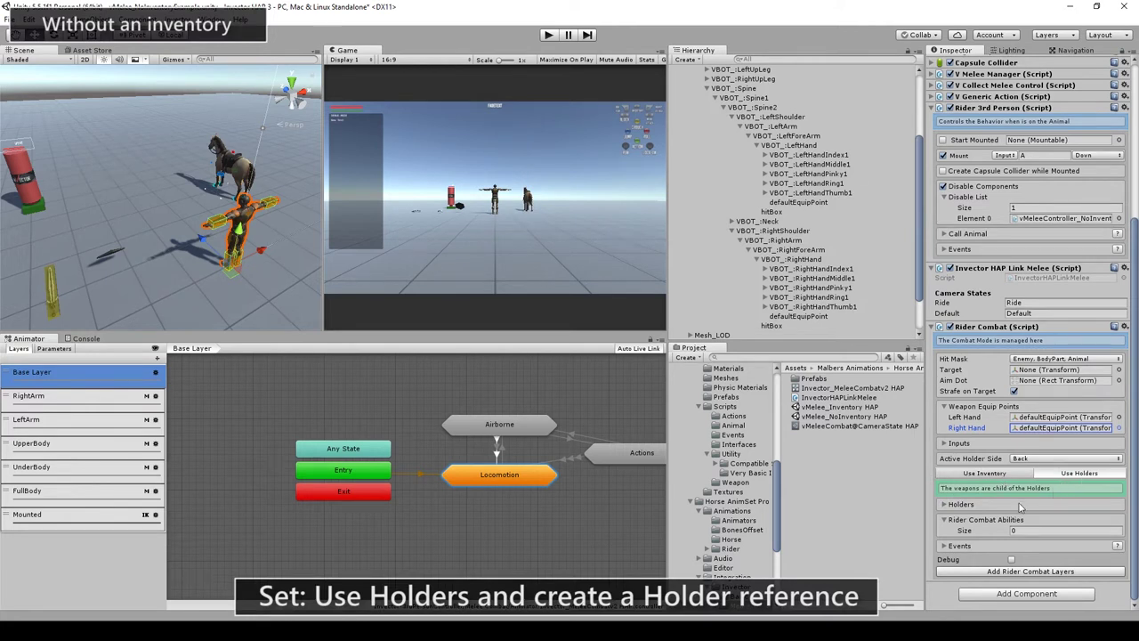
pyautogui.click(945, 504)
pyautogui.scroll(-2, 952, 511)
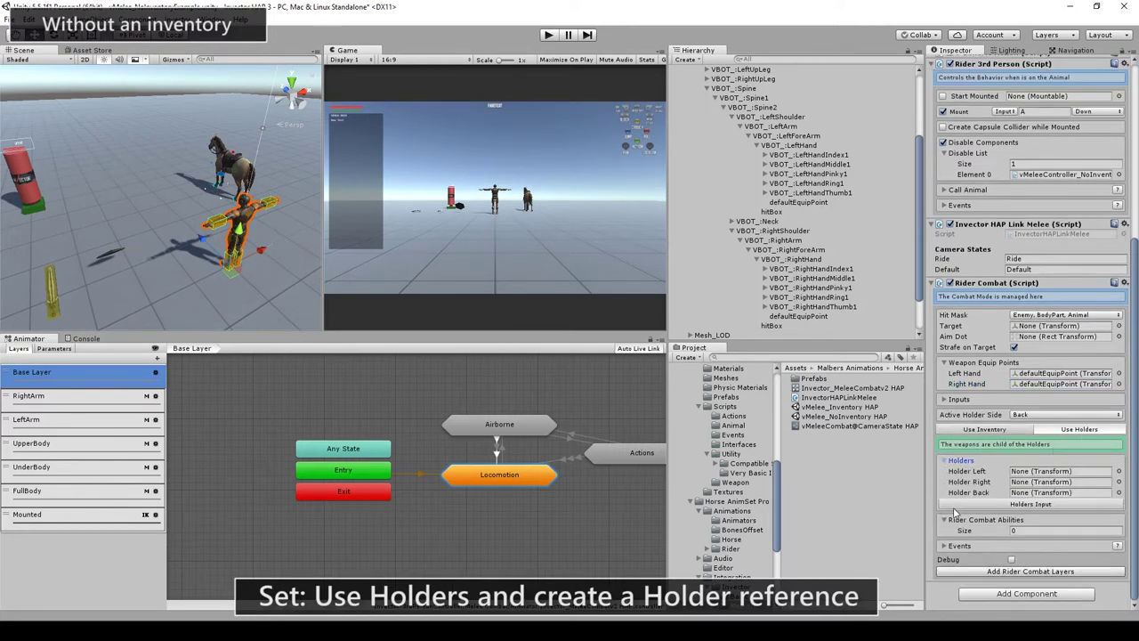
pyautogui.click(1036, 493)
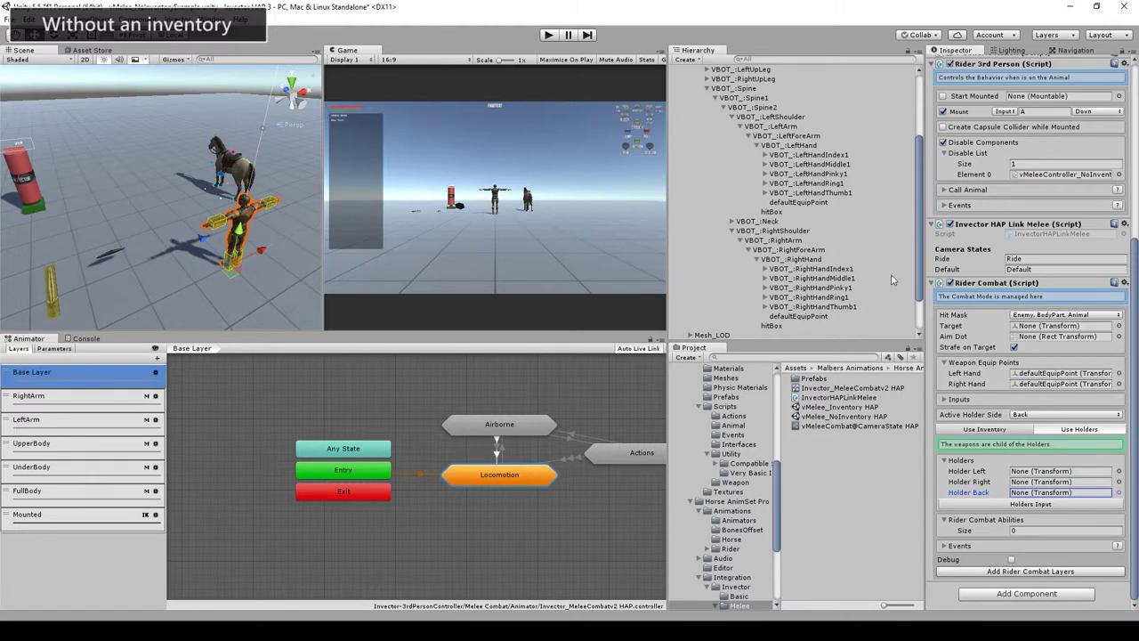
# Create an empty child object under VBOT_:Spine2 and add a Gizmo Visualizer component to it.
pyautogui.scroll(3, 892, 279)
pyautogui.click(752, 149)
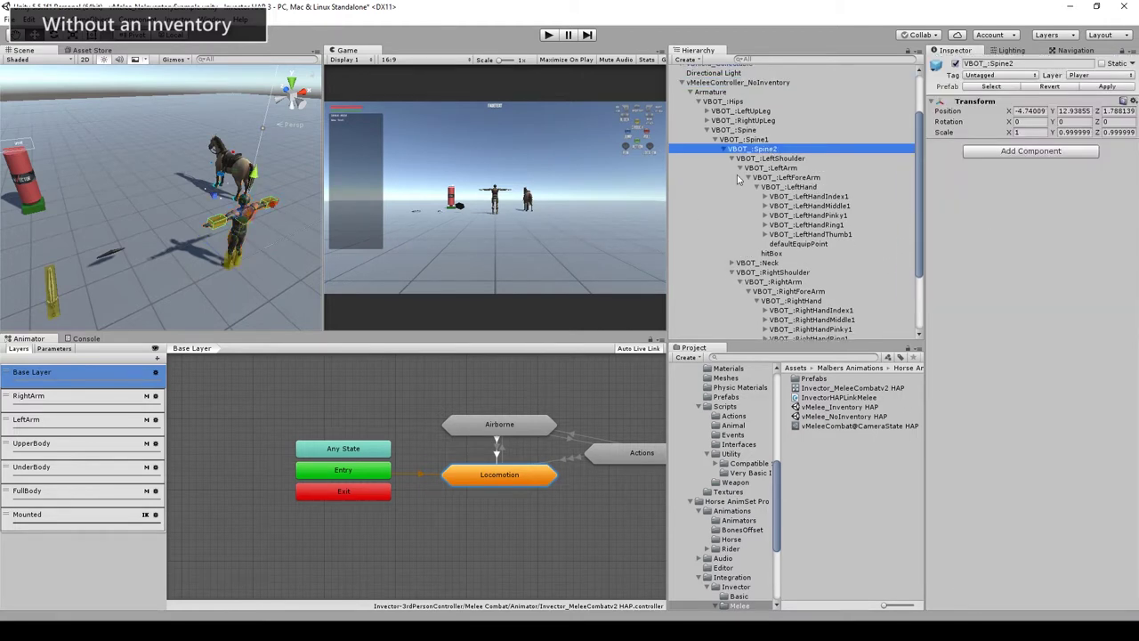
pyautogui.rightClick(719, 149)
pyautogui.click(712, 71)
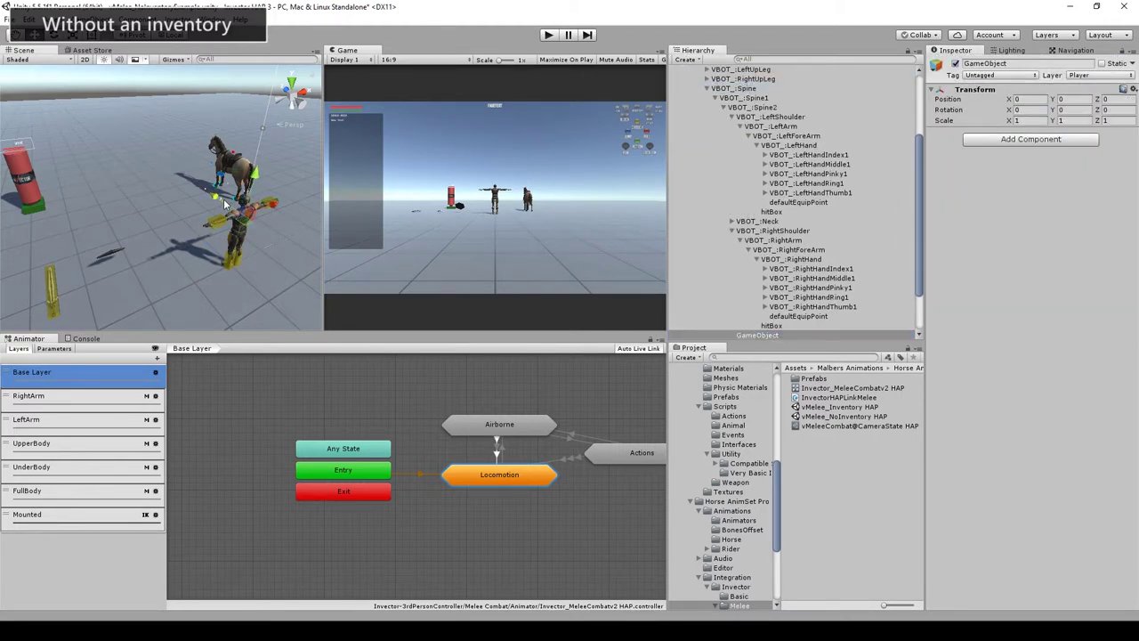
pyautogui.click(986, 140)
pyautogui.write('gi')
pyautogui.click(988, 184)
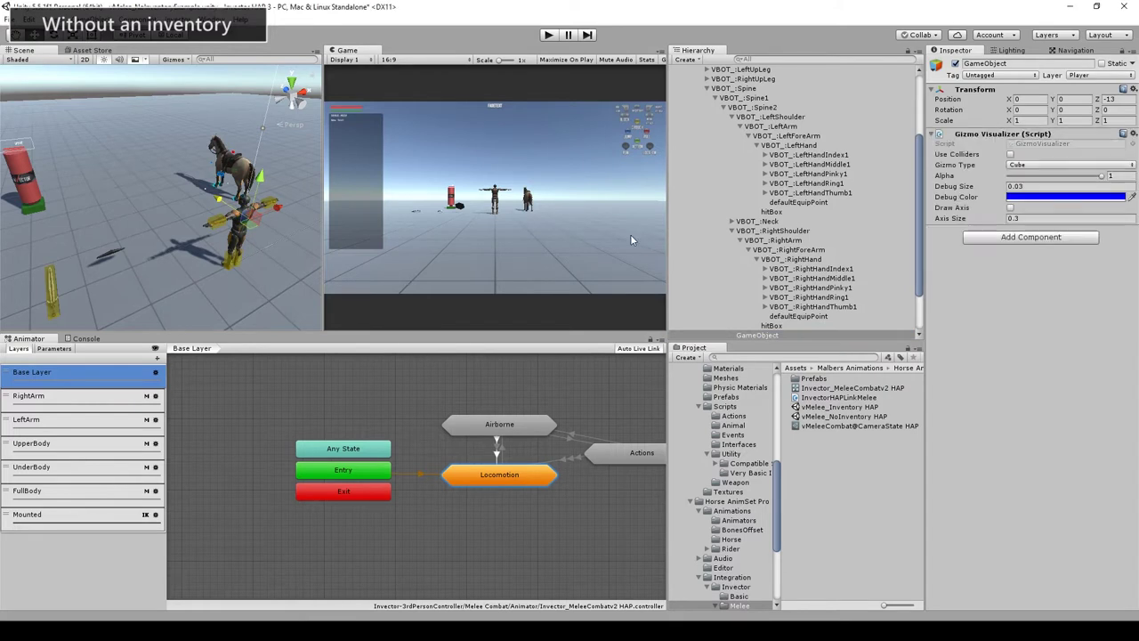
# Place the object at Y 25.9, Z -13 with Z rotation 149.013, make its gizmo orange with size 6.76 and alpha 0.293, and name it Holder Back.
pyautogui.keyDown('alt'); pyautogui.moveTo(307, 267); pyautogui.dragTo(216, 213); pyautogui.keyUp('alt')
pyautogui.scroll(3, 216, 212)
pyautogui.moveTo(216, 213); pyautogui.dragTo(151, 174, button='middle')
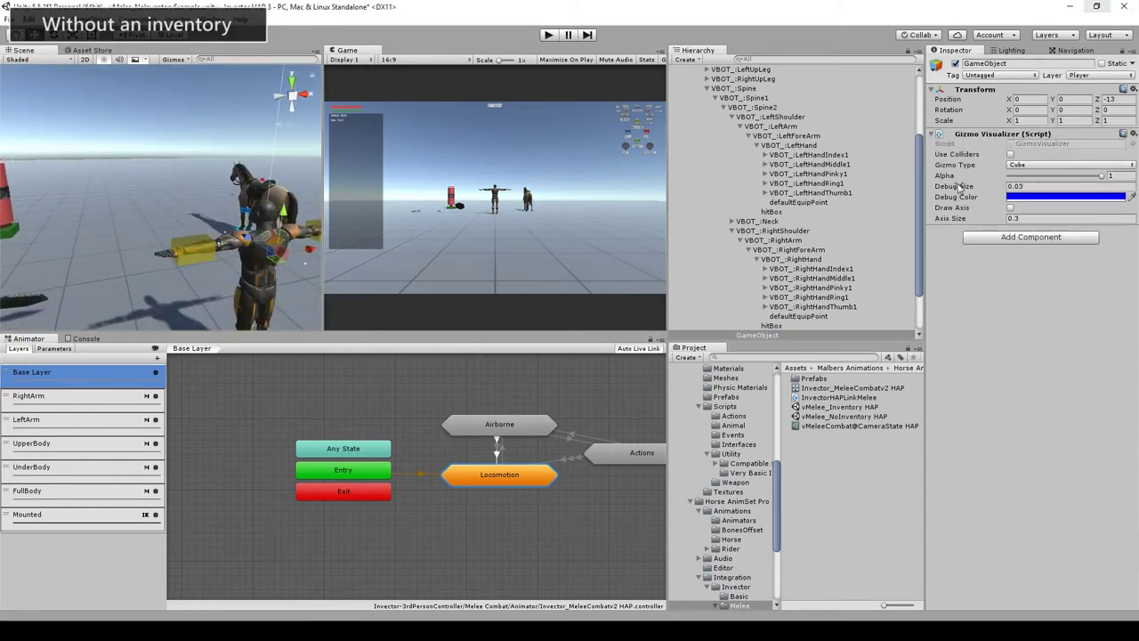
pyautogui.moveTo(959, 186); pyautogui.dragTo(975, 186)
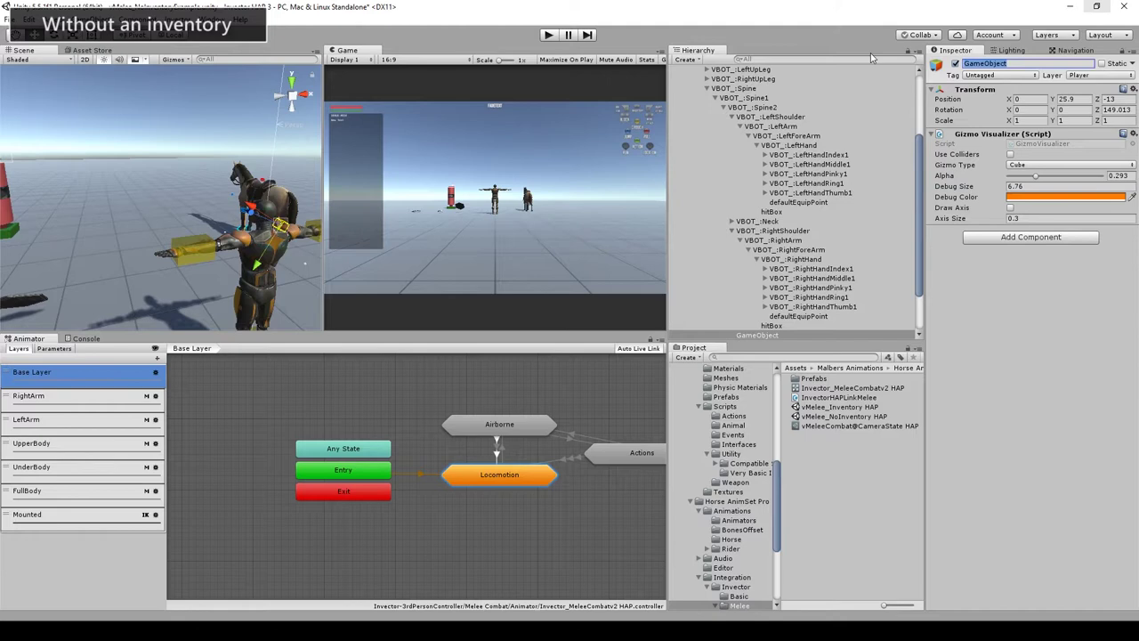
pyautogui.write('Holder Back')
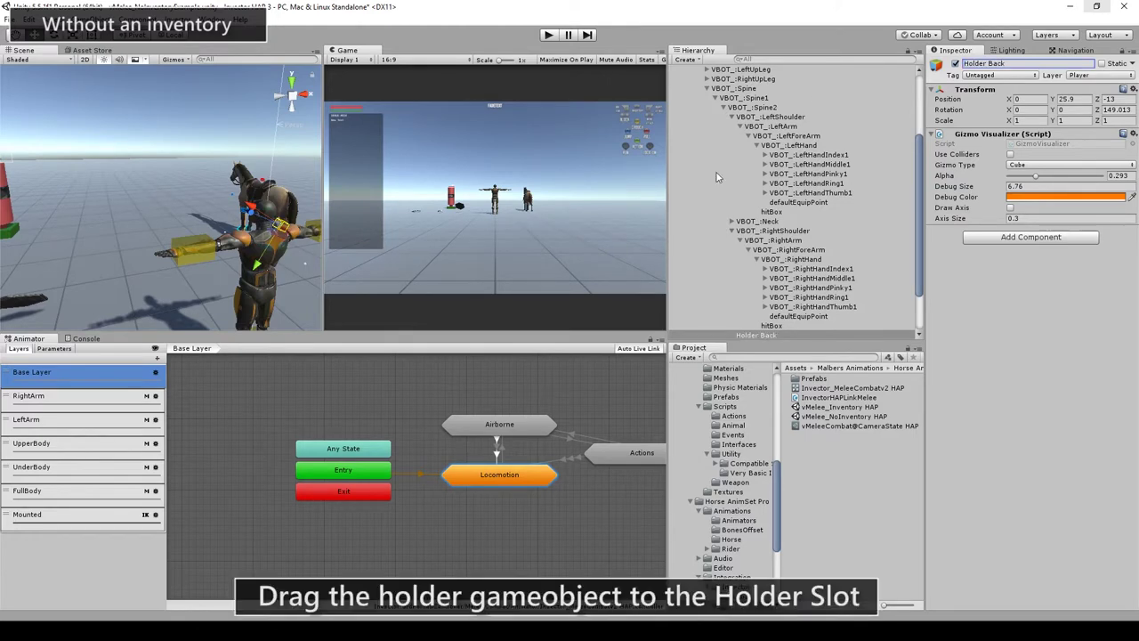
# Assign the Holder Back object to the Holder Back slot in vMeleeController_NoInventory's Rider Combat component.
pyautogui.scroll(5, 717, 174)
pyautogui.click(717, 145)
pyautogui.scroll(-10, 994, 496)
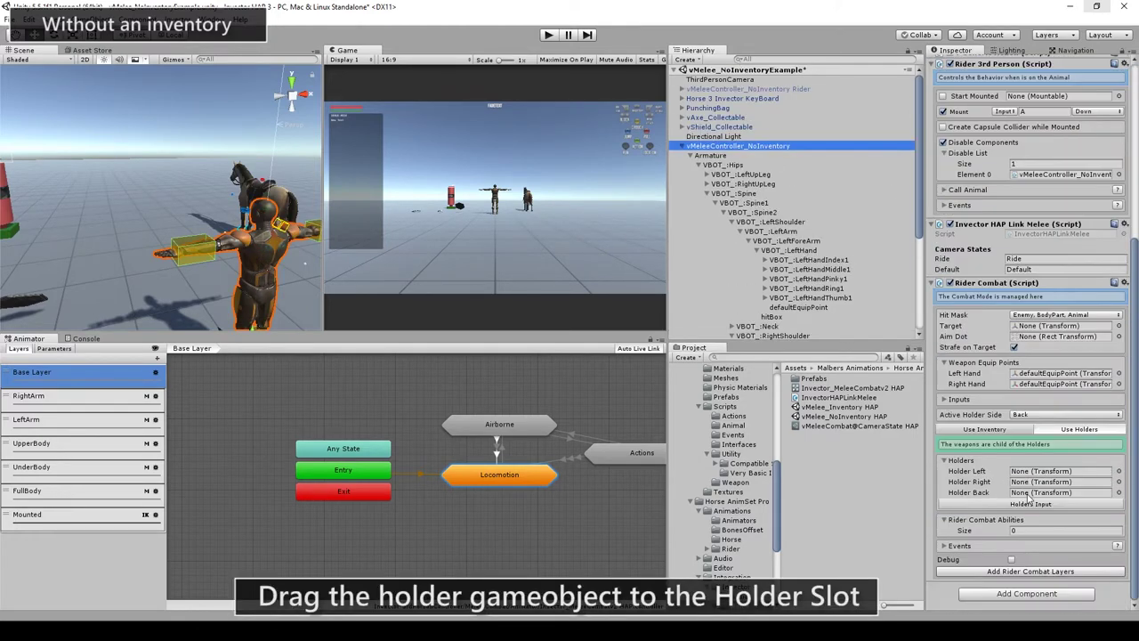
pyautogui.moveTo(915, 105); pyautogui.dragTo(918, 194)
pyautogui.moveTo(764, 279); pyautogui.dragTo(1030, 490)
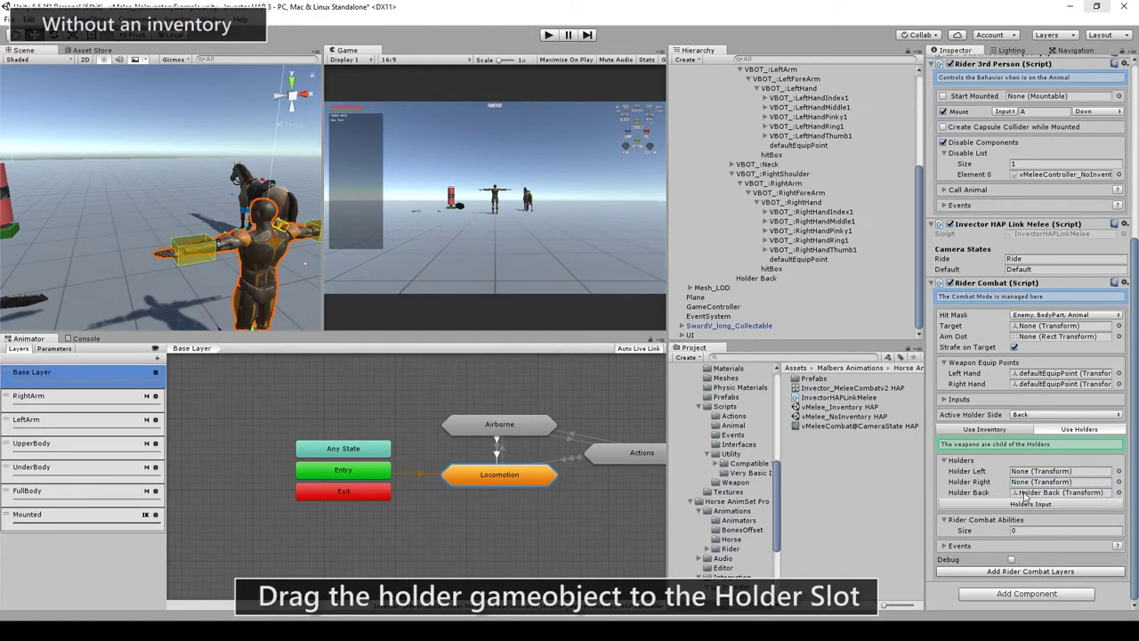
# Show the Holders Input settings and disable the Back, Right and Left inputs.
pyautogui.click(986, 505)
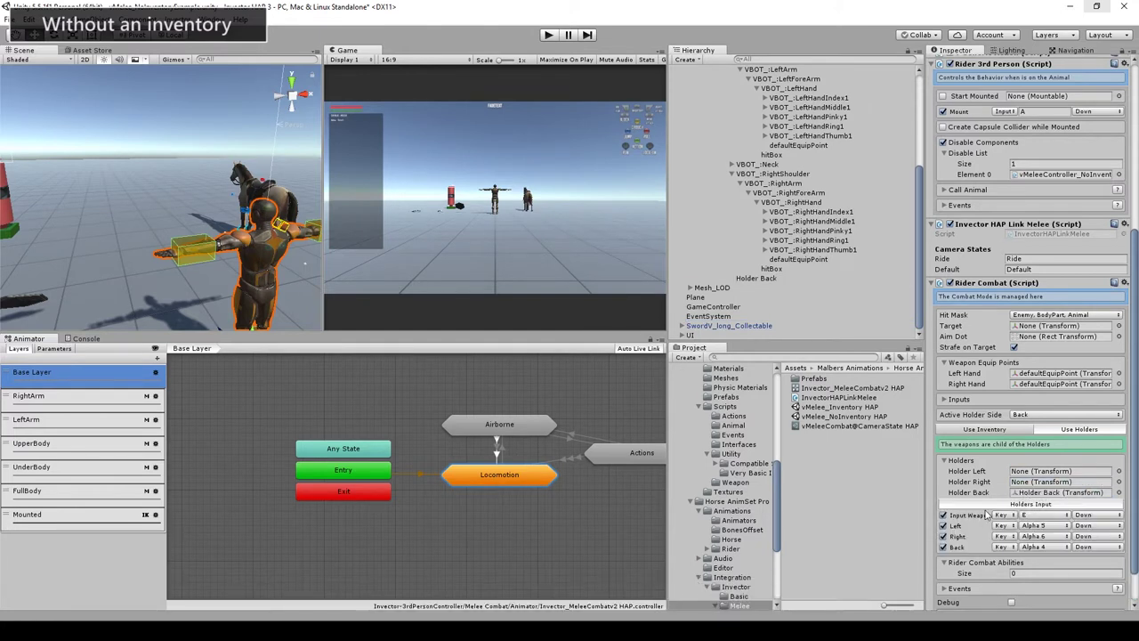
pyautogui.scroll(-1, 974, 525)
pyautogui.click(943, 504)
pyautogui.click(943, 493)
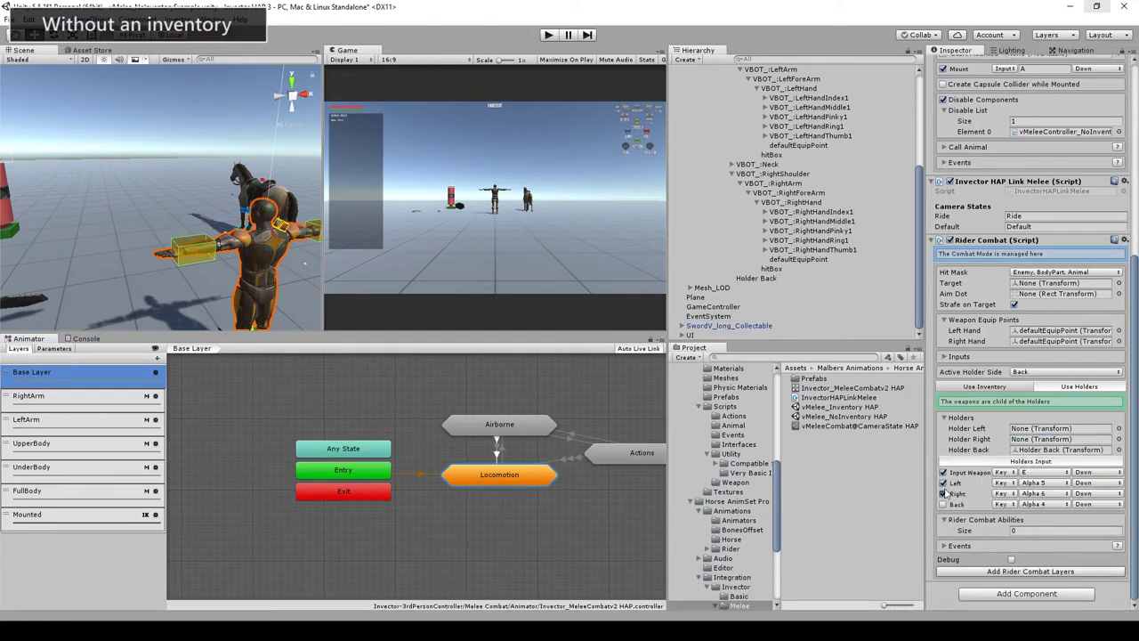
pyautogui.click(943, 483)
# Change the Input Weapon entry from a key to the Input type and set its input to B.
pyautogui.click(1002, 474)
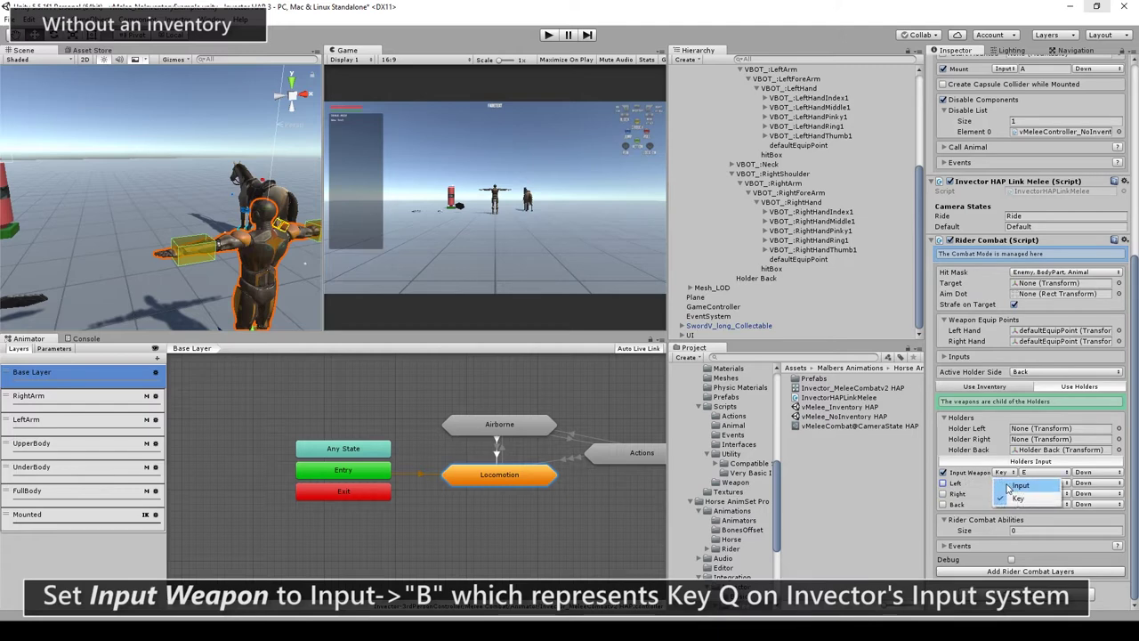
pyautogui.click(1004, 487)
pyautogui.click(1043, 473)
pyautogui.write('B')
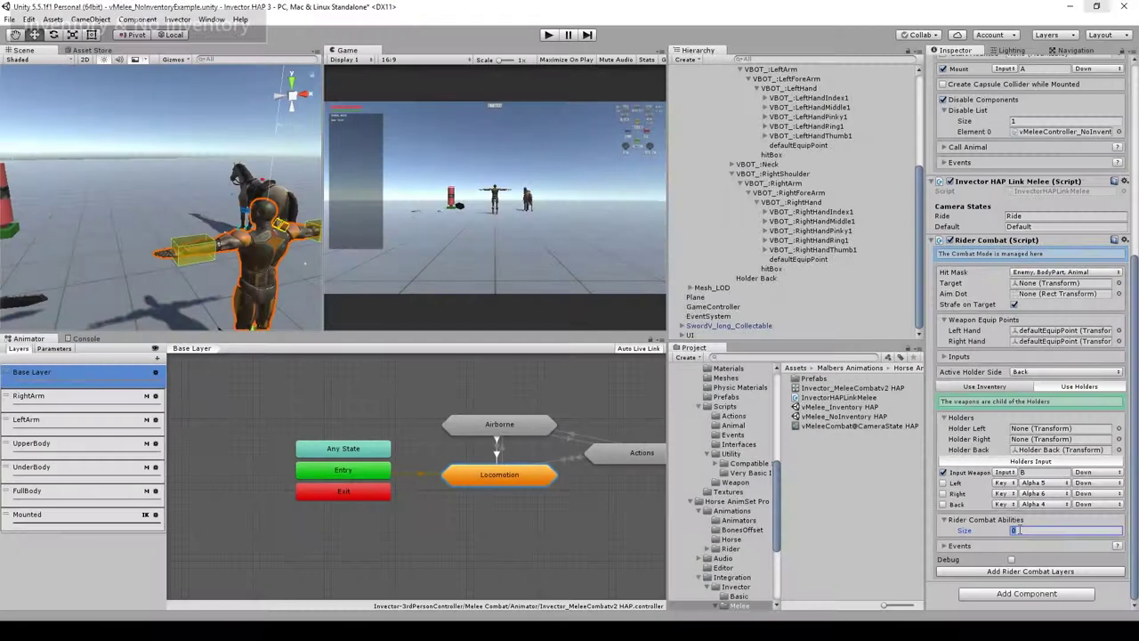
# Add one Rider Combat Ability set to RiderMeleeCombat and add the Rider Combat layers to the animator.
pyautogui.write('1')
pyautogui.press('Return')
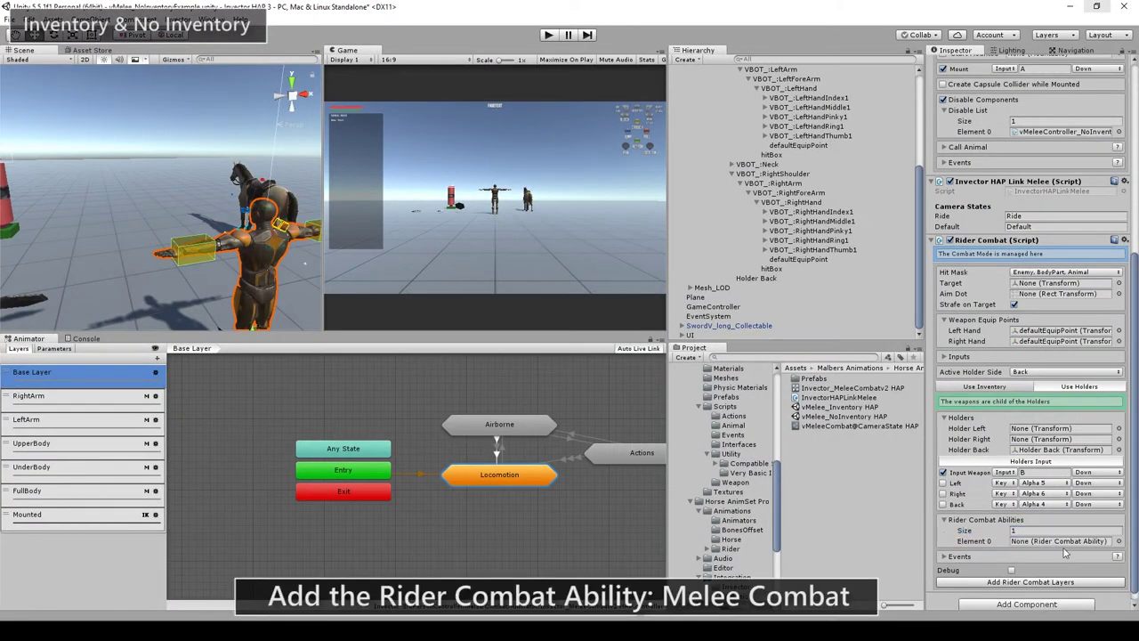
pyautogui.click(1118, 541)
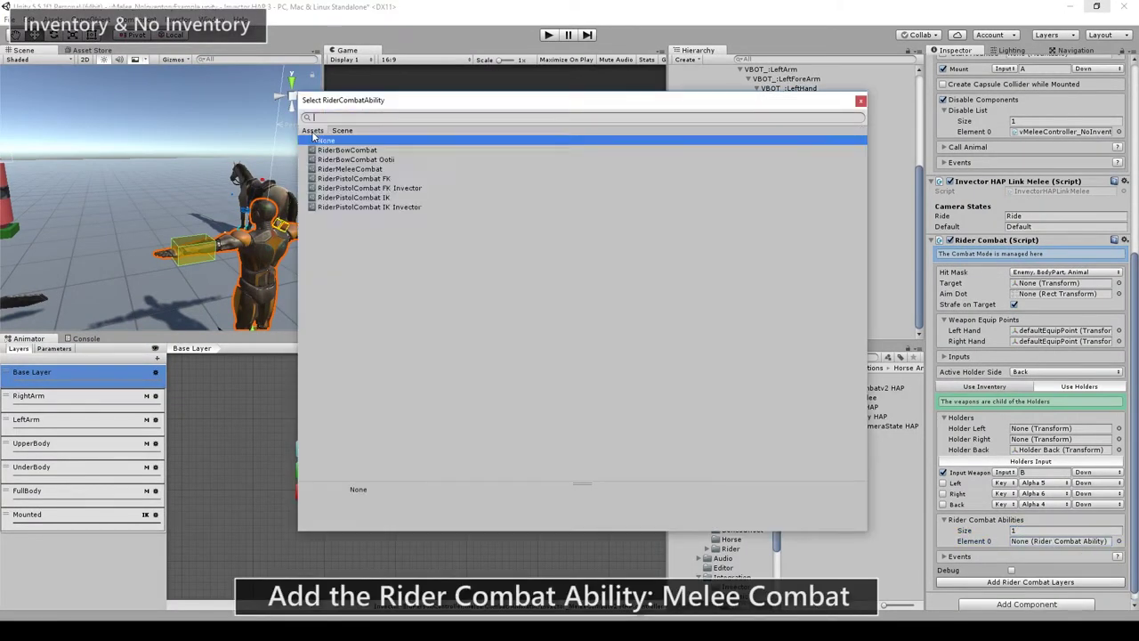
pyautogui.click(344, 169)
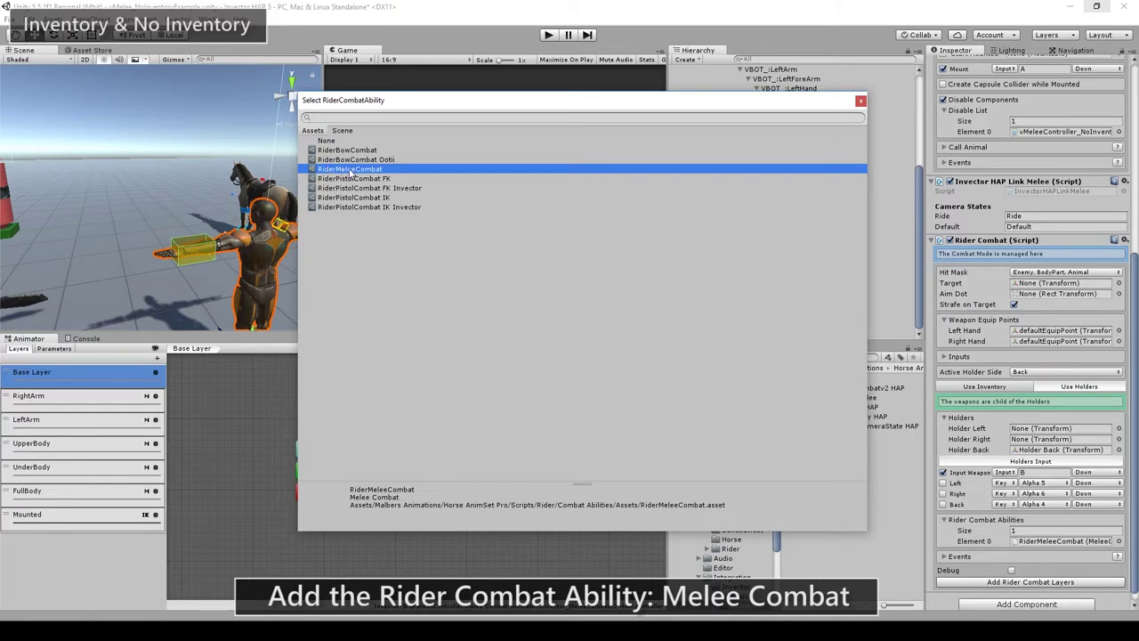
pyautogui.doubleClick(349, 169)
pyautogui.scroll(-1, 1103, 534)
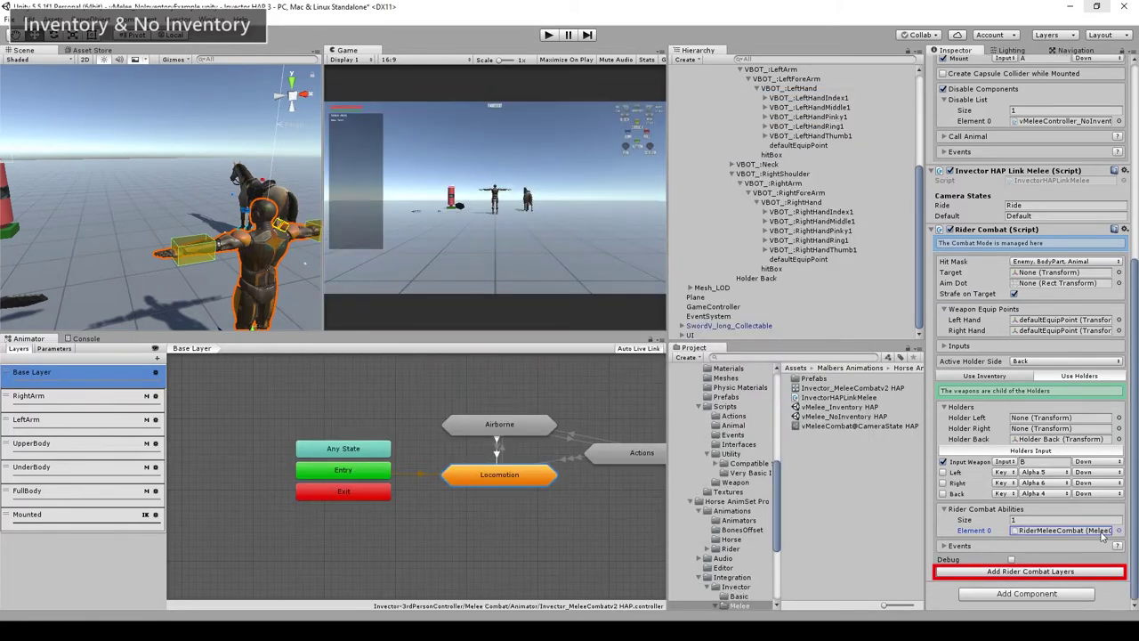
pyautogui.click(1056, 572)
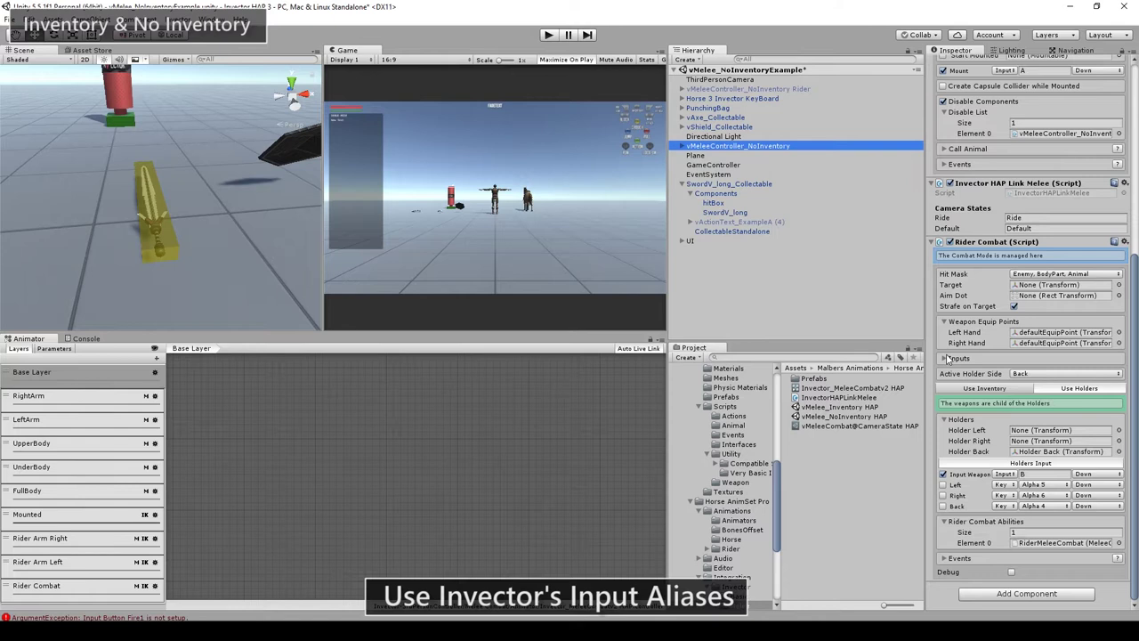
# In Rider Combat's Inputs, set Attack1 to RB and Attack2 to LB, and disable Aim Mode and Reload.
pyautogui.click(949, 359)
pyautogui.click(945, 359)
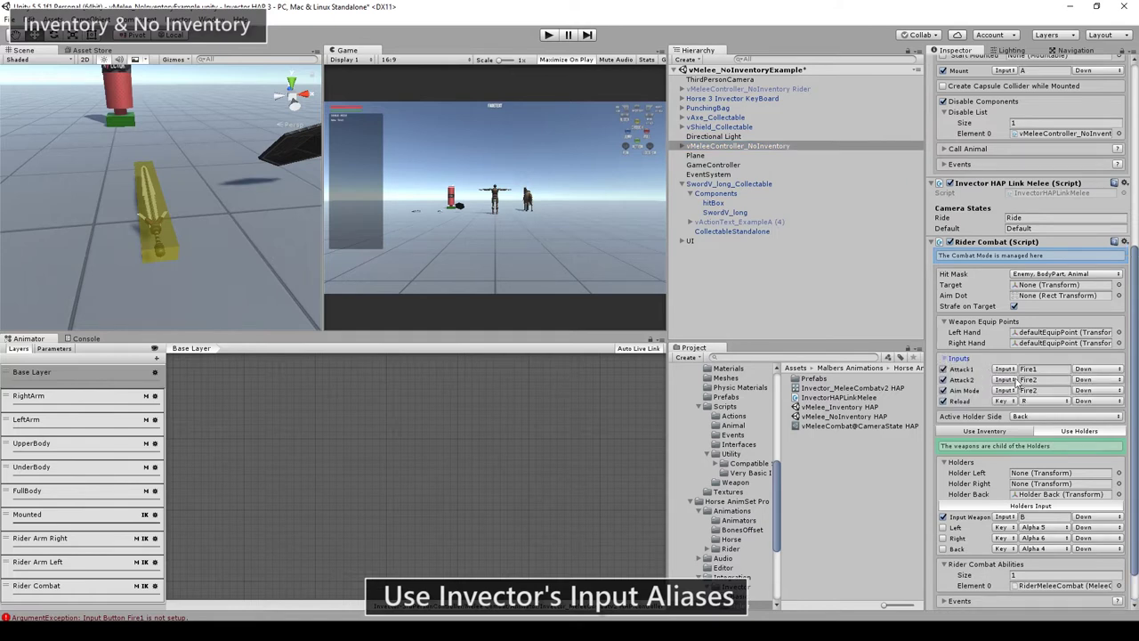
pyautogui.click(1048, 369)
pyautogui.click(1042, 379)
pyautogui.write('LB')
pyautogui.click(944, 400)
pyautogui.click(943, 390)
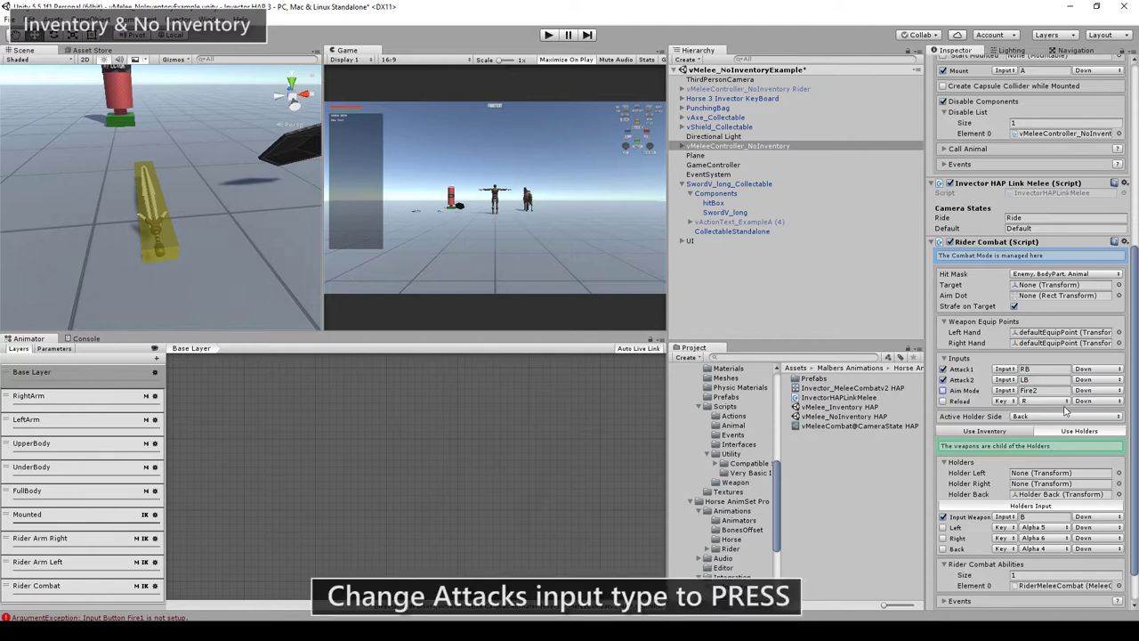
# Change the input type of Attack1 and Attack2 to Press.
pyautogui.click(1096, 369)
pyautogui.click(1097, 392)
pyautogui.click(1096, 379)
pyautogui.click(1090, 402)
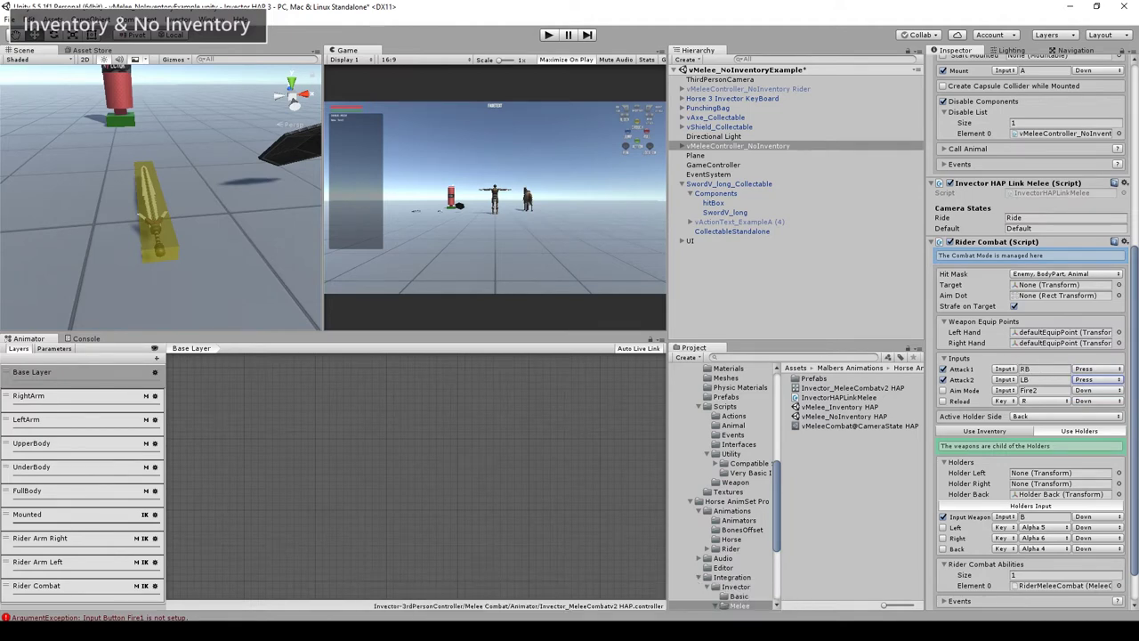
# Open the project's Input settings and check the RB axis's alternate positive button.
pyautogui.click(32, 19)
pyautogui.moveTo(69, 314)
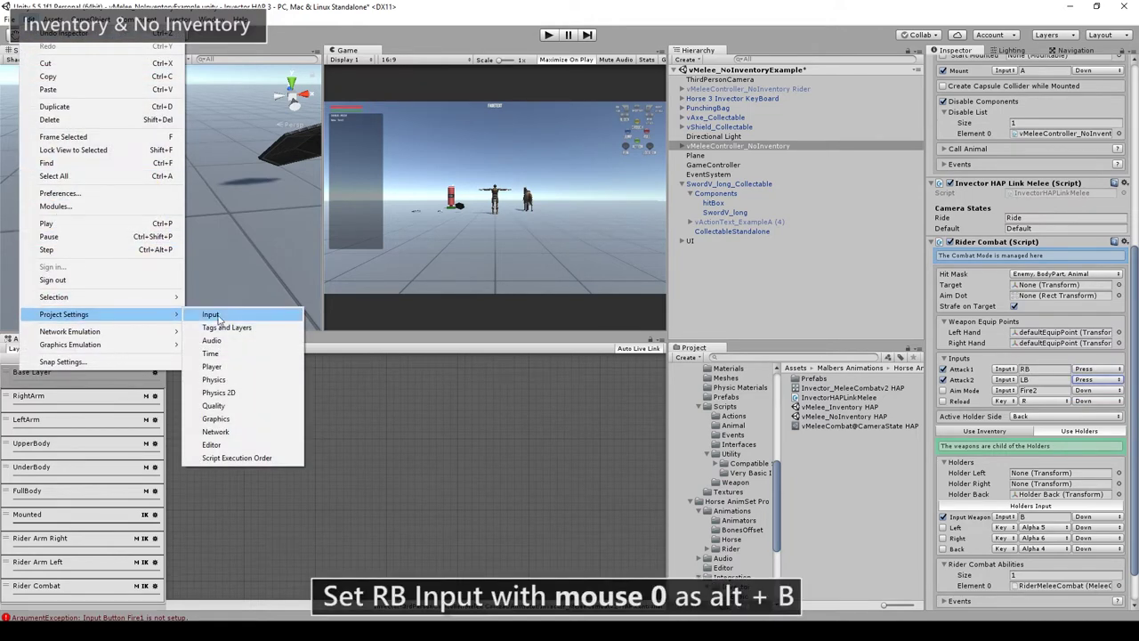
pyautogui.click(211, 314)
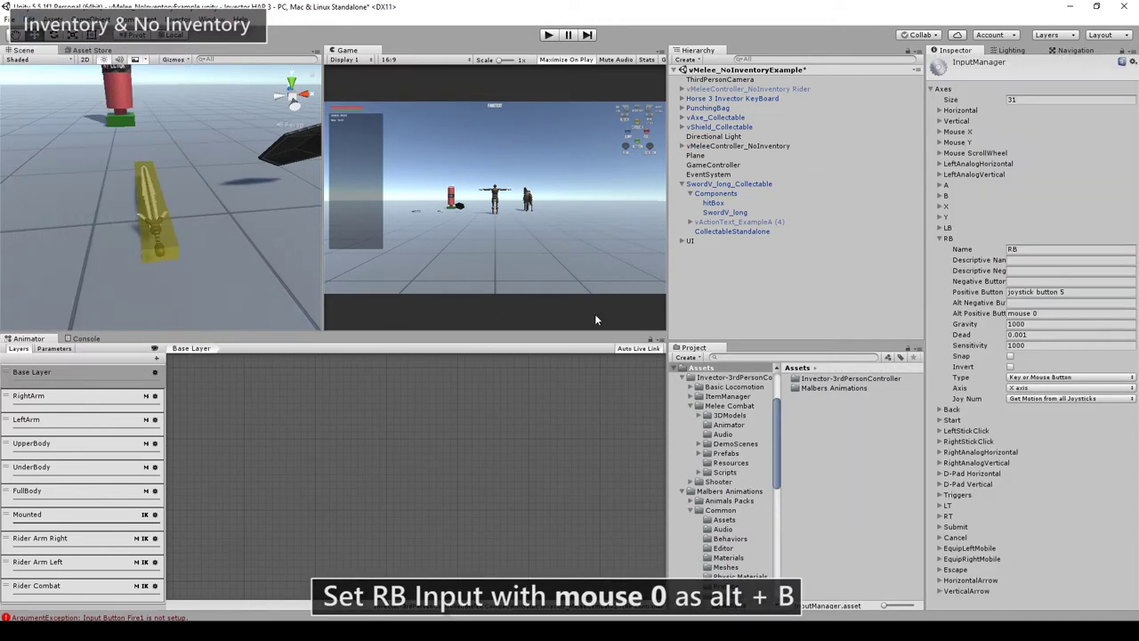
pyautogui.click(1040, 312)
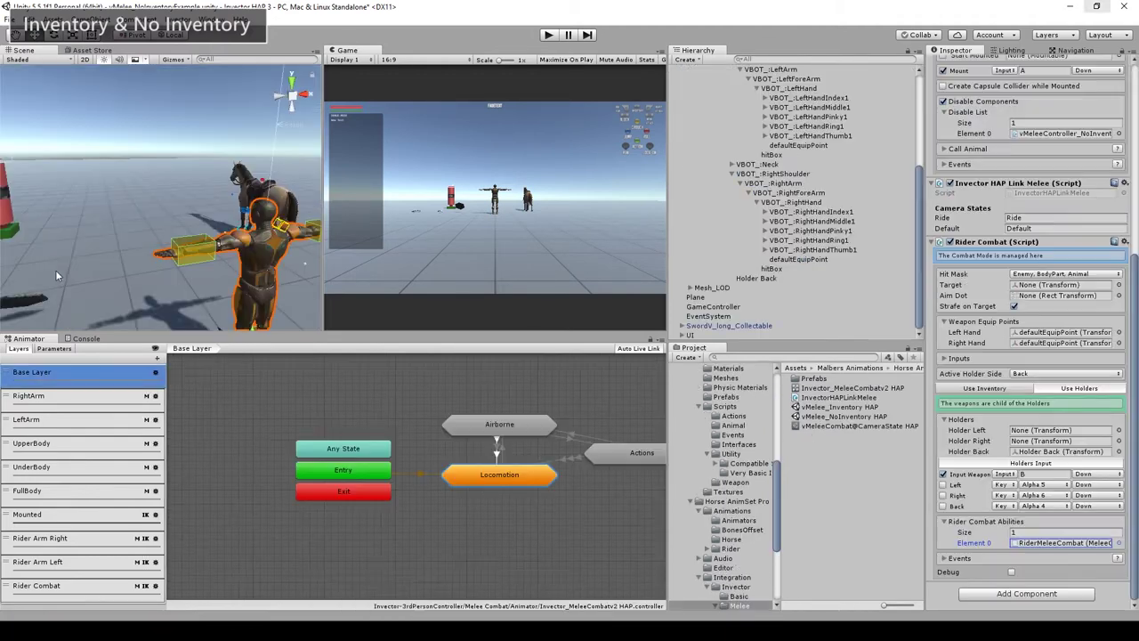
# Select the SwordV_long_Collectable weapon lying on the ground in the scene and bring up its component settings.
pyautogui.press('w')
pyautogui.moveTo(223, 200); pyautogui.dragTo(155, 237, button='right')
pyautogui.click(156, 240)
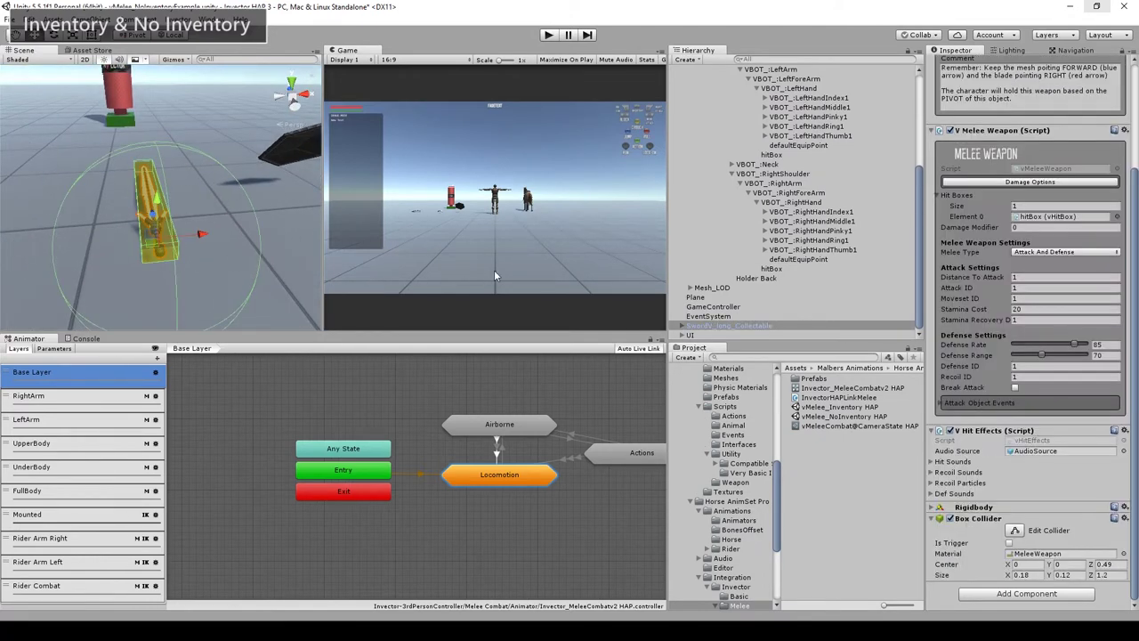
pyautogui.scroll(3, 1032, 267)
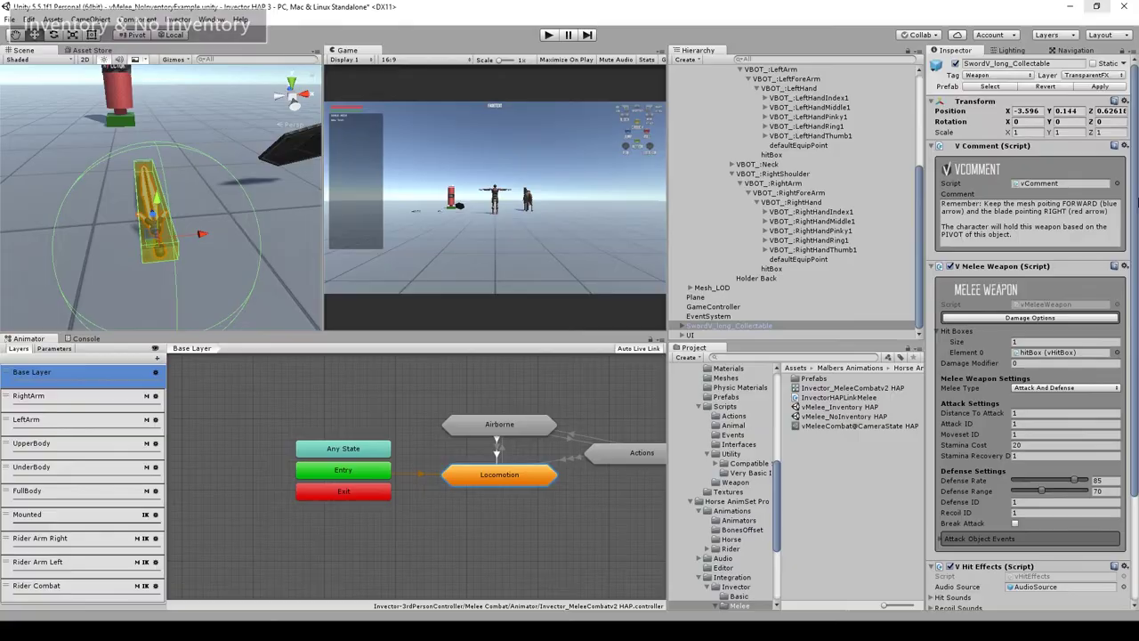
pyautogui.scroll(-3, 1033, 267)
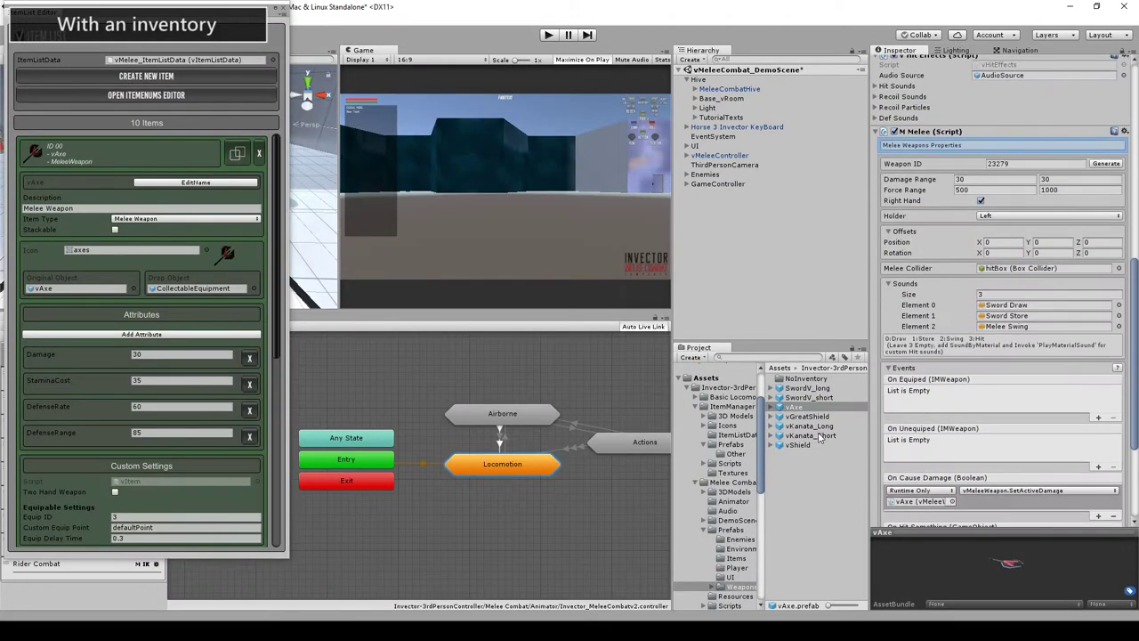
# Examine the M Melee setup on the vAxe, sword and vGreatShield weapon prefabs in the inventory demo project.
pyautogui.click(810, 416)
pyautogui.click(793, 406)
pyautogui.scroll(-5, 910, 439)
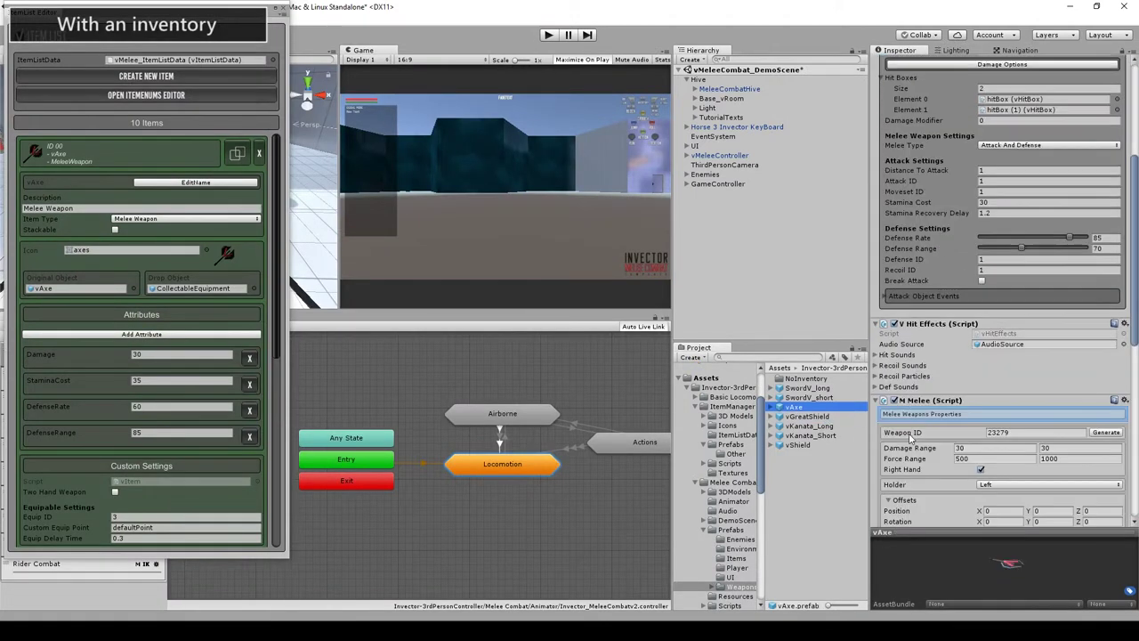
pyautogui.click(786, 397)
pyautogui.click(805, 390)
pyautogui.click(809, 396)
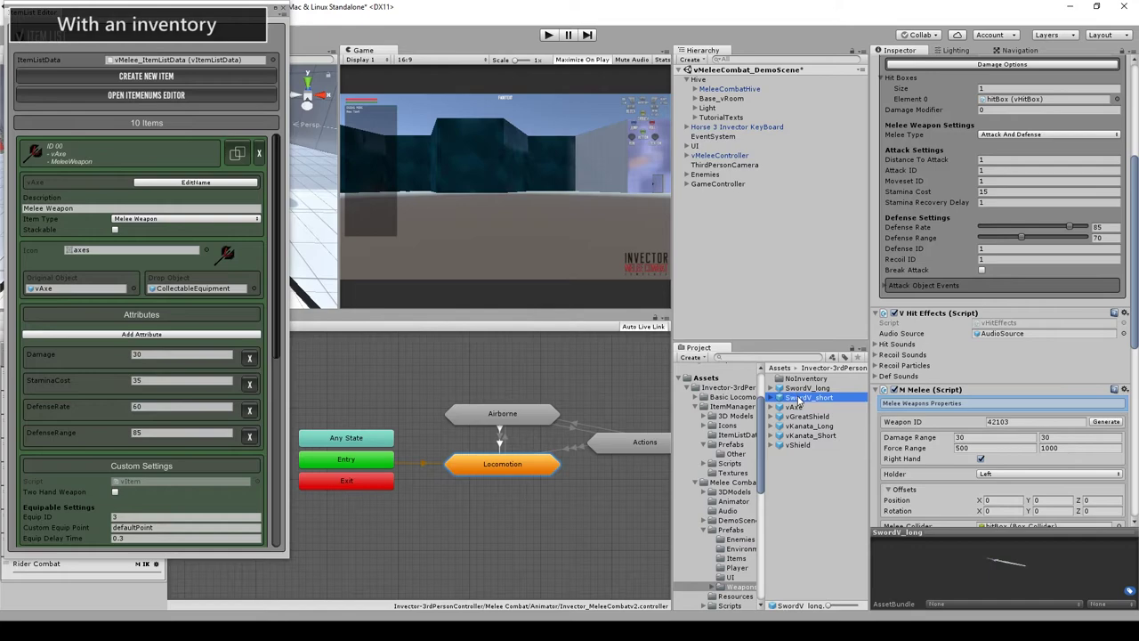
pyautogui.click(800, 416)
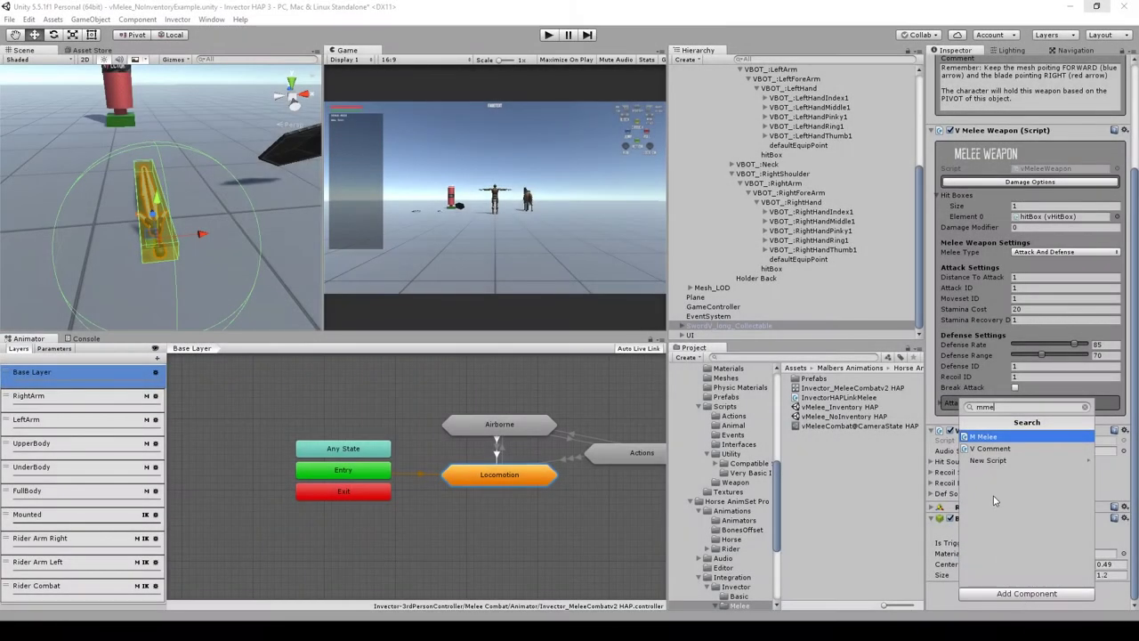
# Add the M Melee component to SwordV_long_Collectable and expand its settings.
pyautogui.click(991, 438)
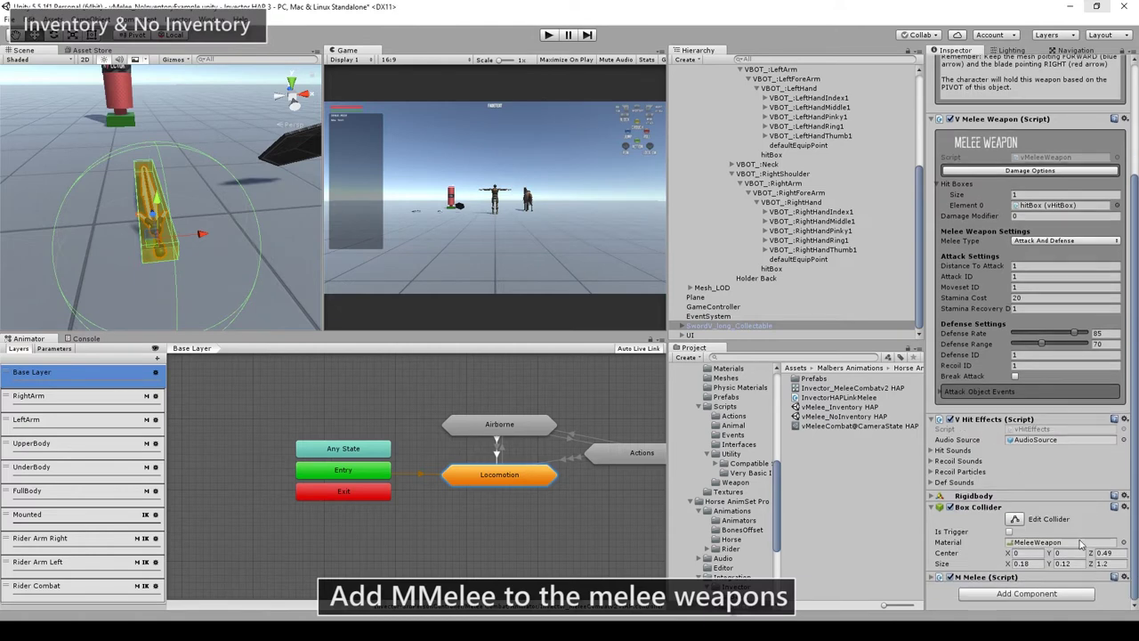
pyautogui.click(932, 578)
pyautogui.scroll(-5, 931, 582)
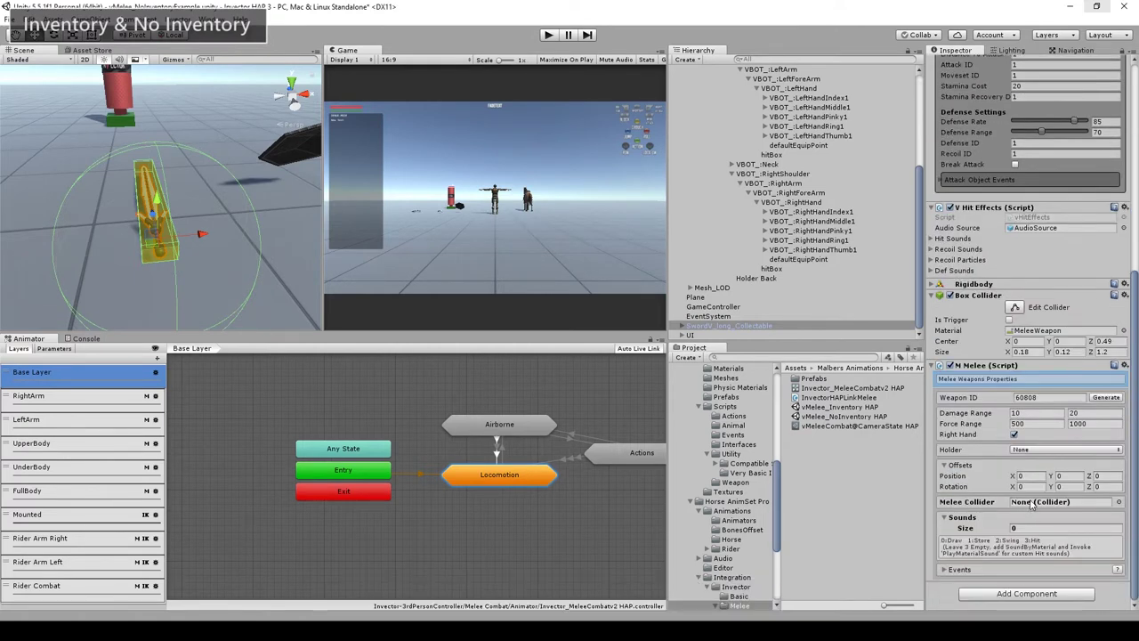
# Assign the sword's hitBox from its Components child as M Melee's Melee Collider.
pyautogui.click(681, 326)
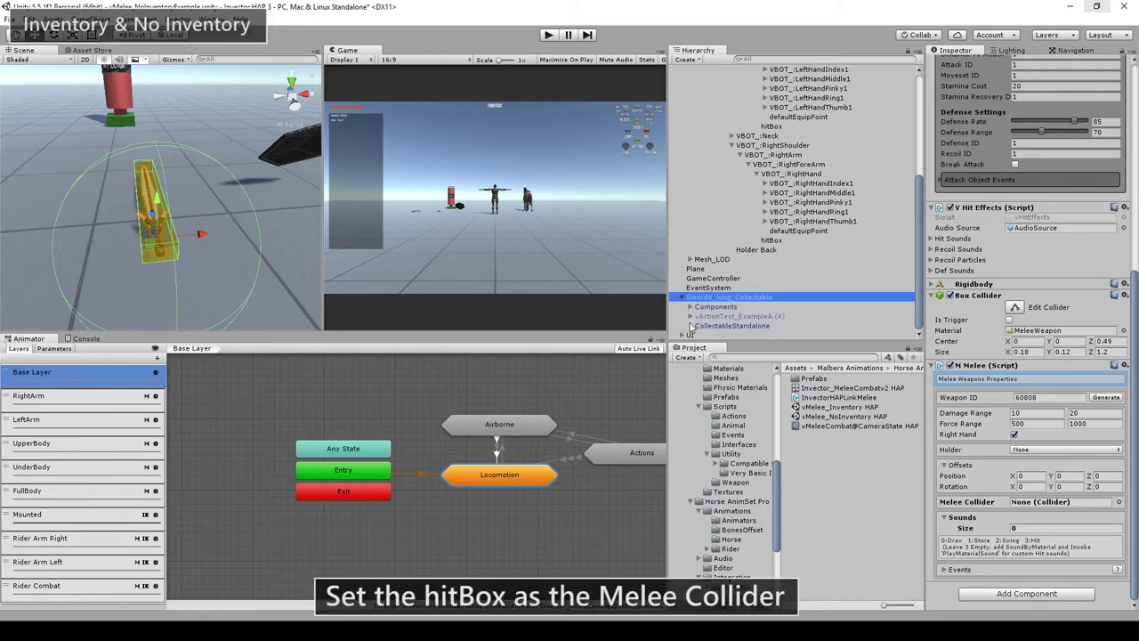
pyautogui.click(689, 307)
pyautogui.moveTo(714, 298); pyautogui.dragTo(1026, 516)
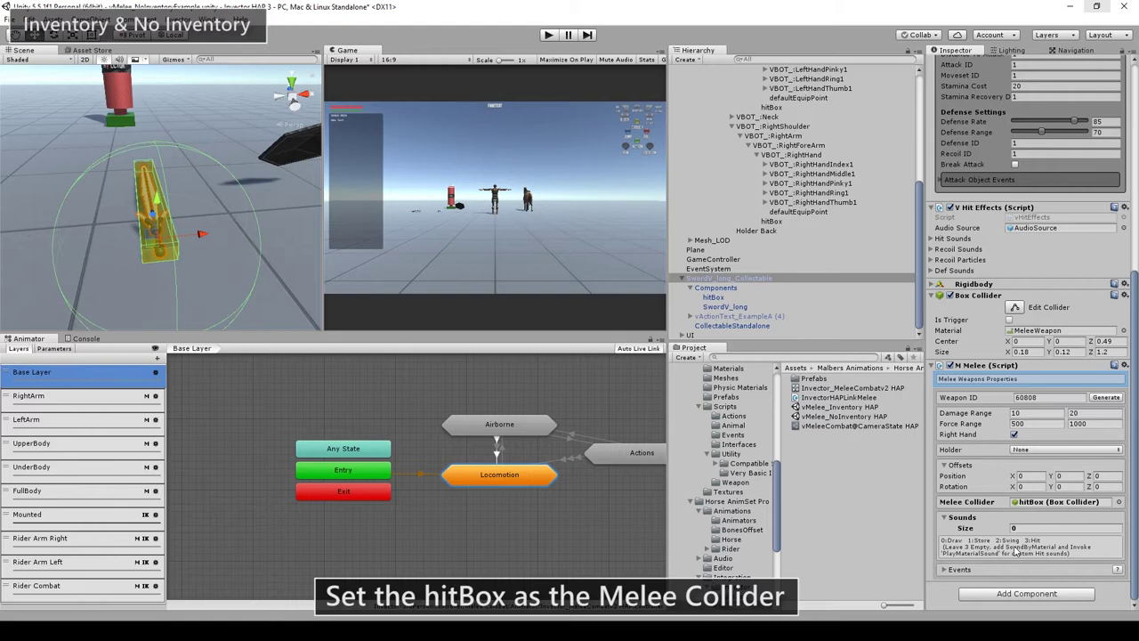
# Set M Melee's Sounds size to 3 and assign the Sword Draw clip to Element 0.
pyautogui.click(1023, 529)
pyautogui.write('3')
pyautogui.press('Return')
pyautogui.click(1119, 507)
pyautogui.write('draw')
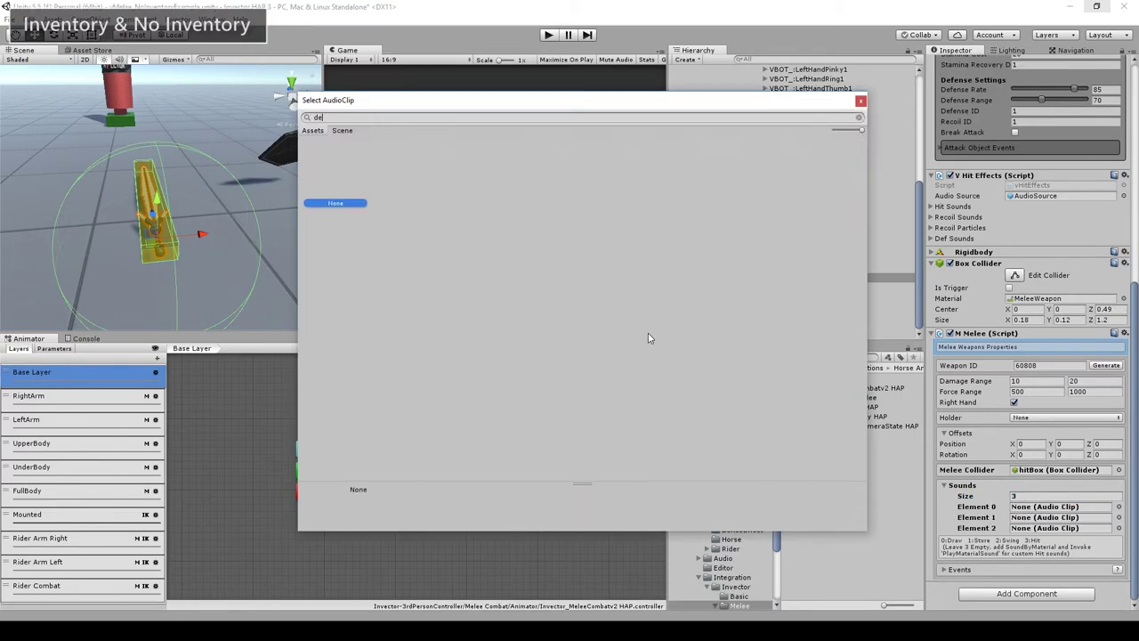
pyautogui.click(463, 173)
# Assign Sword Store to sound Element 1 and Swing Sword to Element 2, and set M Melee's Holder to Back.
pyautogui.click(1119, 518)
pyautogui.write('sto')
pyautogui.click(719, 170)
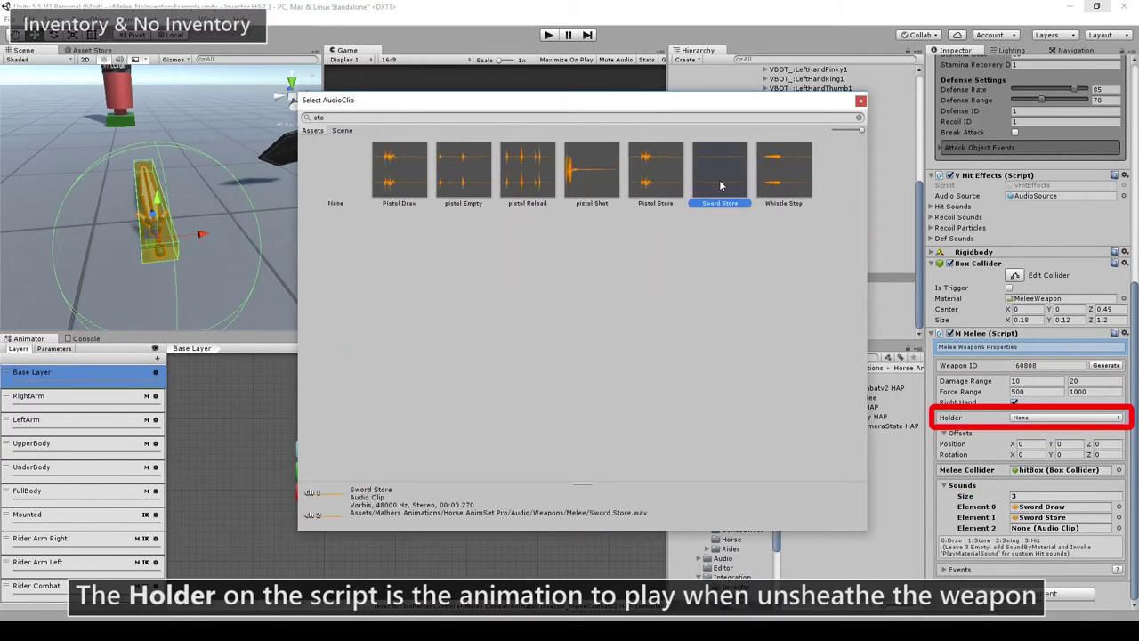
pyautogui.click(1118, 528)
pyautogui.write('swo')
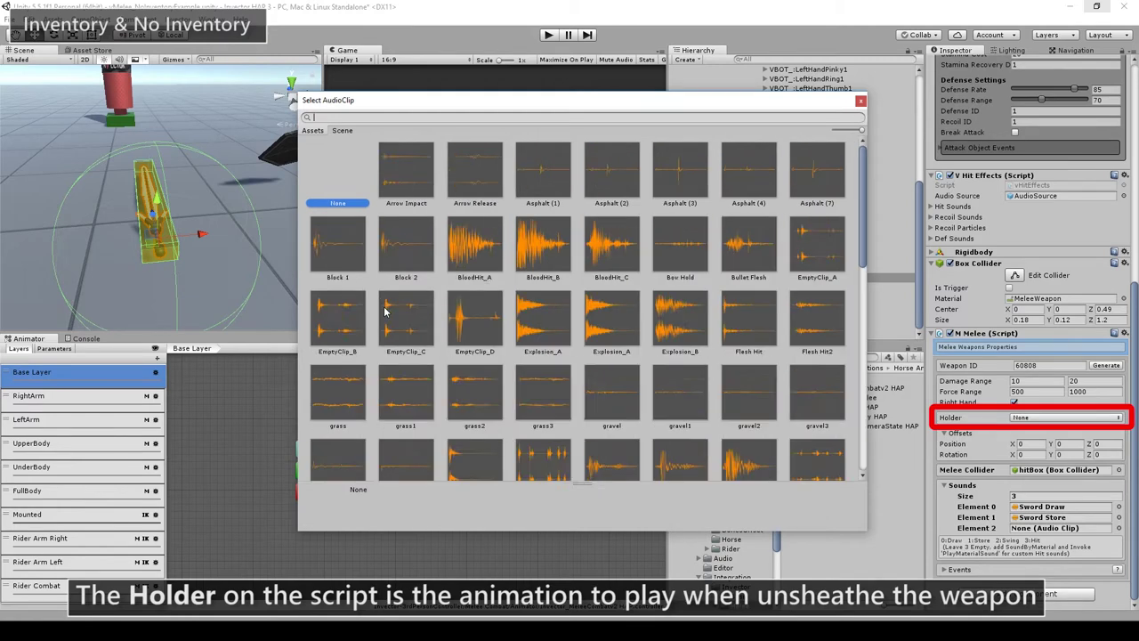
pyautogui.click(463, 169)
pyautogui.click(399, 169)
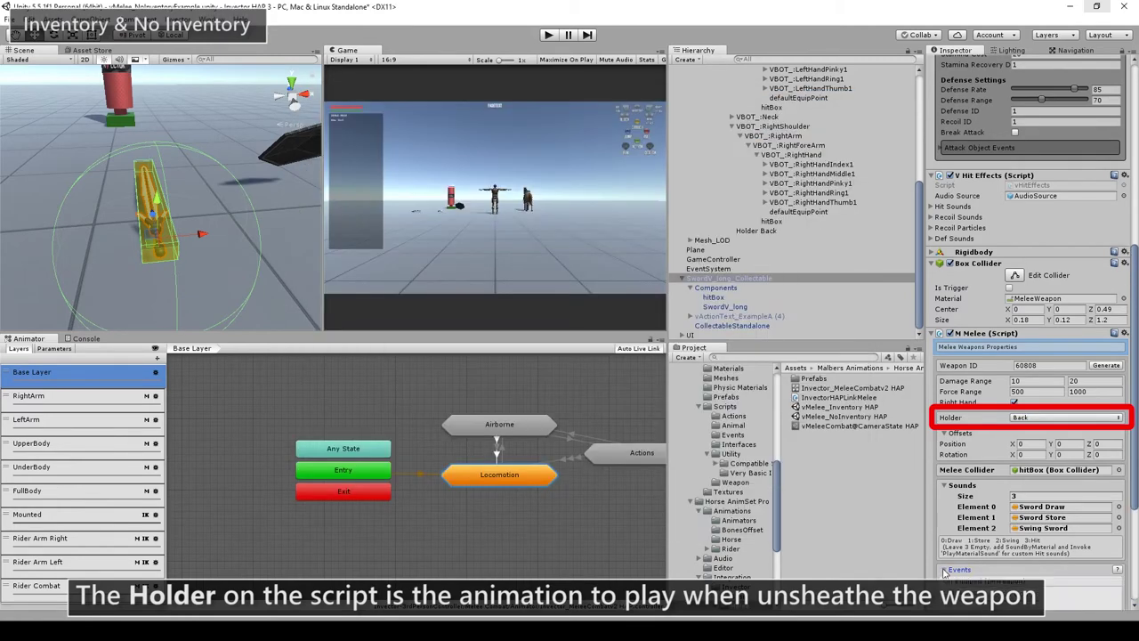
# Add an On Cause Damage event to M Melee that calls the sword's dynamic vMeleeWeapon.SetActiveDamage.
pyautogui.scroll(-2, 948, 564)
pyautogui.scroll(-2, 951, 552)
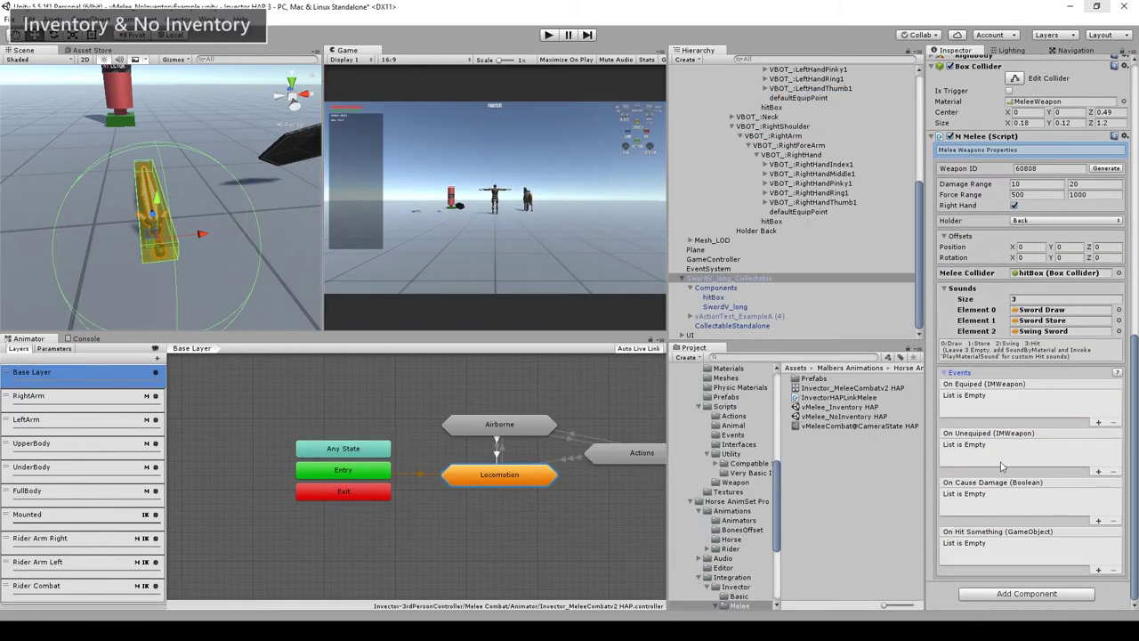
pyautogui.click(1098, 522)
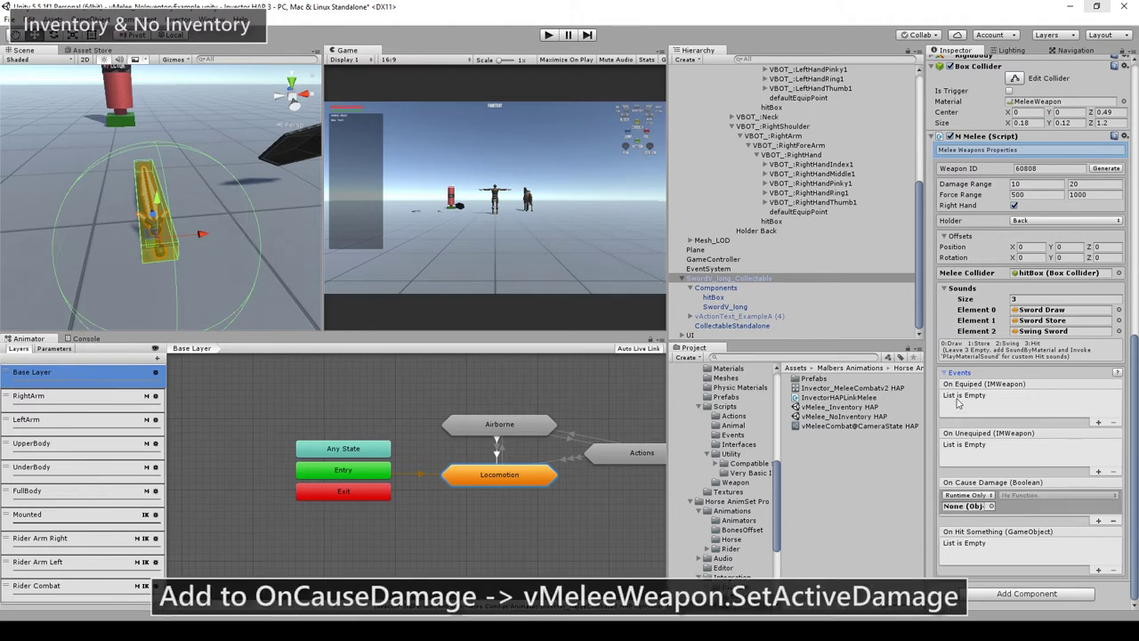
pyautogui.moveTo(972, 140); pyautogui.dragTo(970, 507)
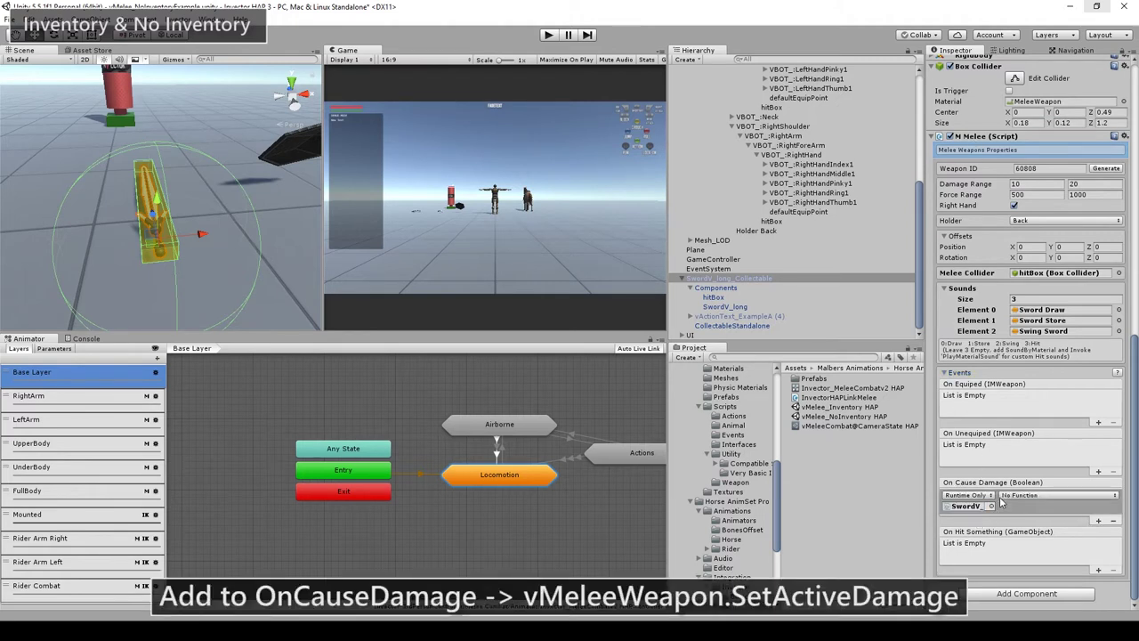
pyautogui.click(1019, 496)
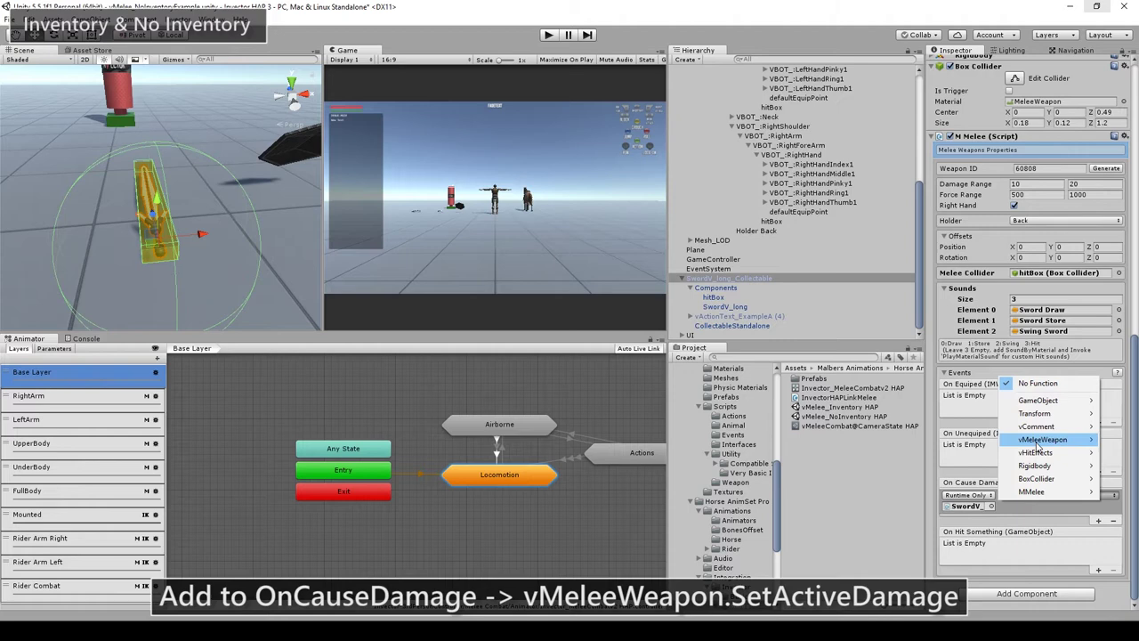
pyautogui.moveTo(1039, 444)
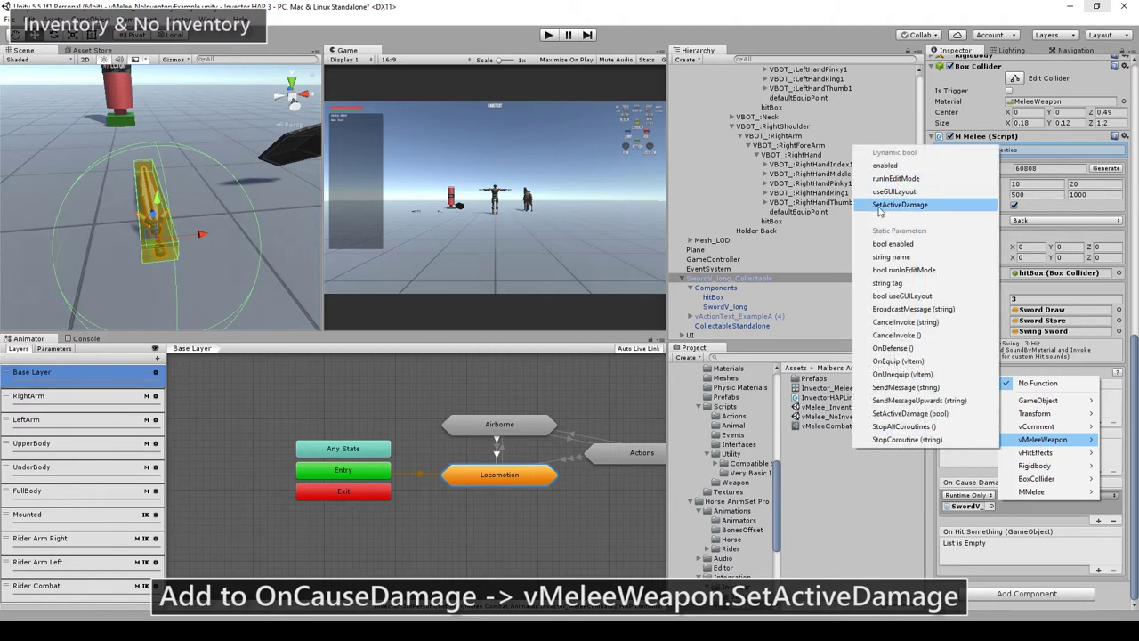
pyautogui.click(919, 205)
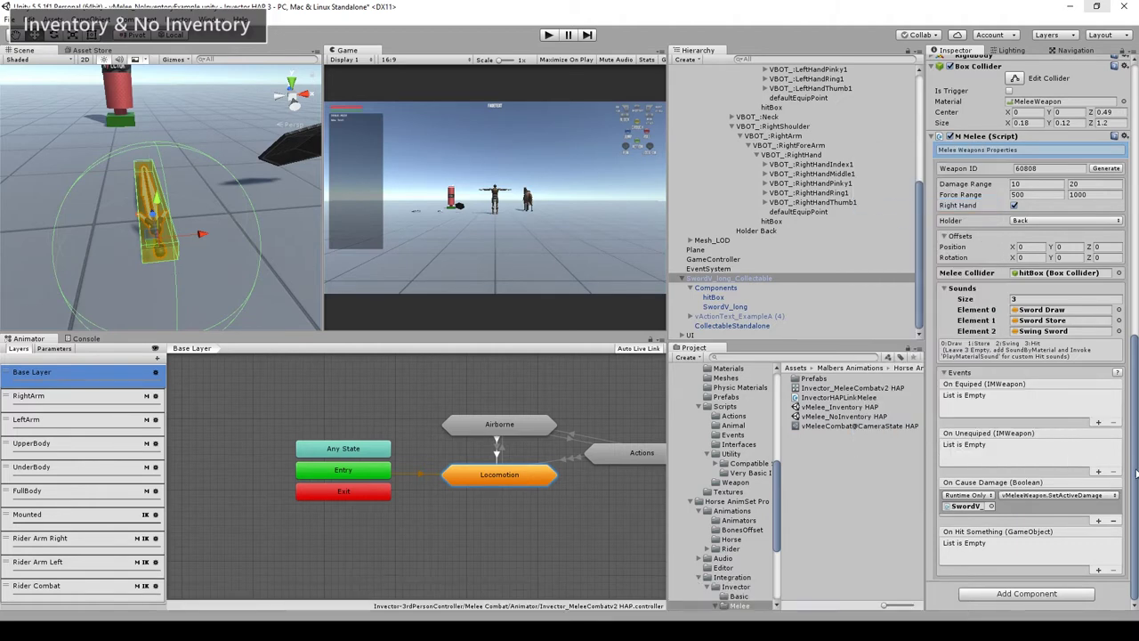
# Make the sword's On Enable Damage event call MMelee.CanCauseDamage, and add an entry to its On Disable Damage event.
pyautogui.scroll(10, 990, 317)
pyautogui.click(941, 314)
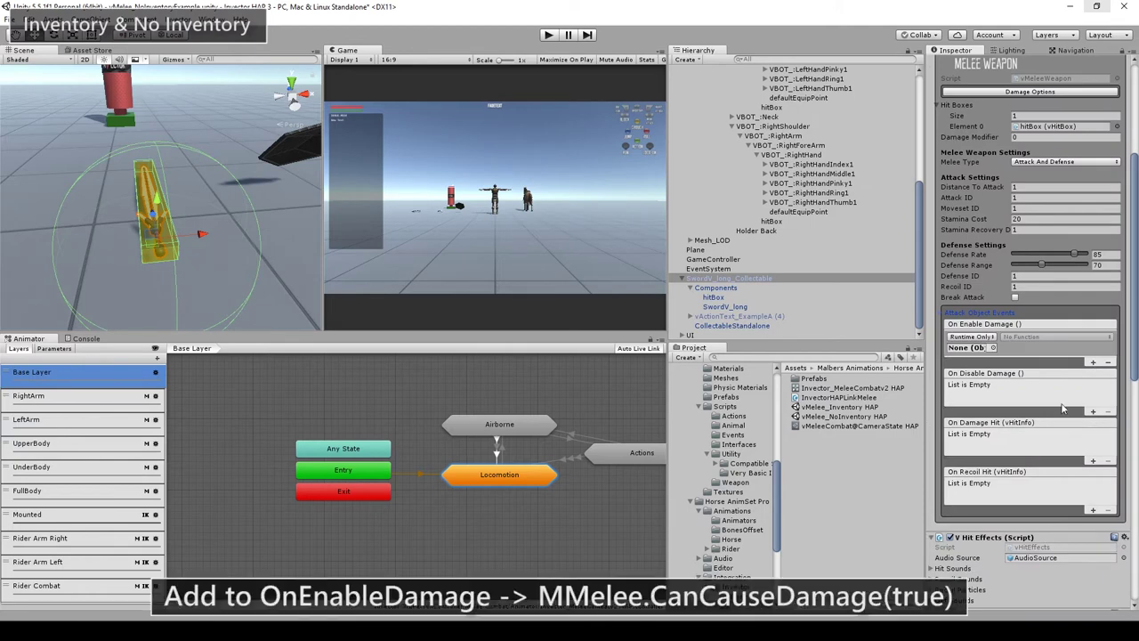
pyautogui.click(1093, 412)
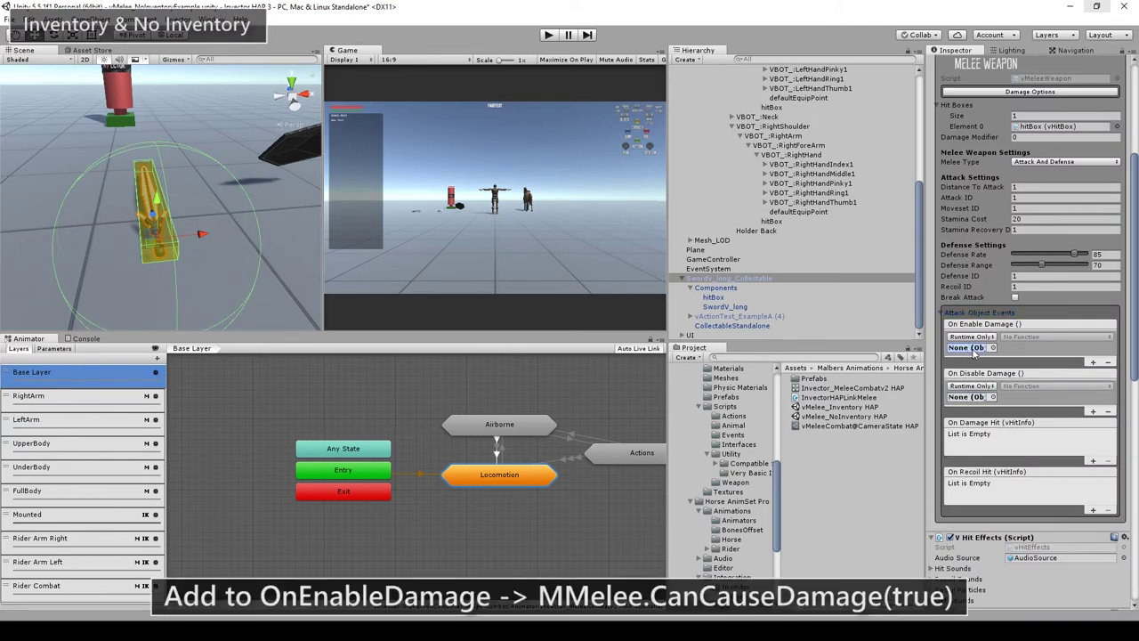
pyautogui.click(1021, 341)
pyautogui.moveTo(1032, 458)
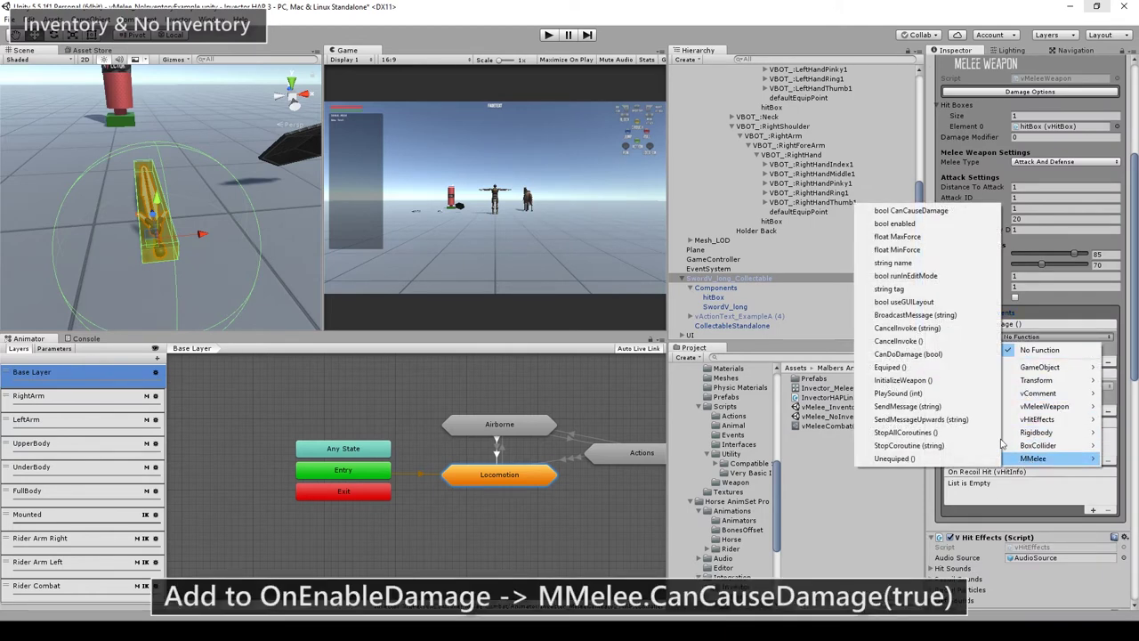
pyautogui.click(909, 210)
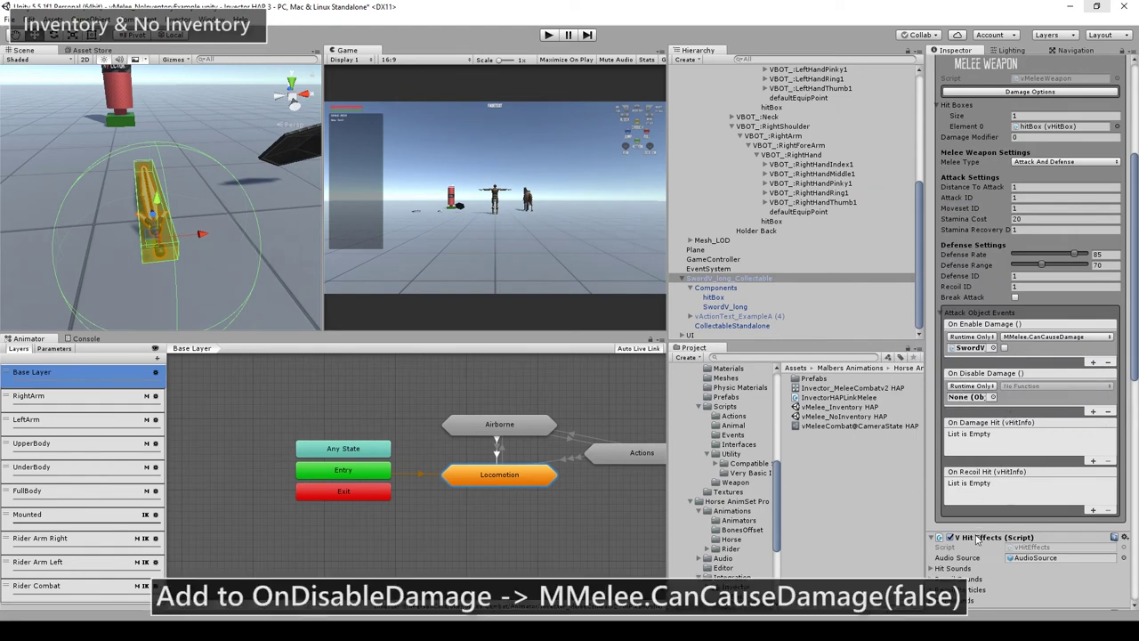
# Make On Disable Damage call MMelee.CanCauseDamage with false, and set the On Enable Damage call's value to true.
pyautogui.click(1013, 385)
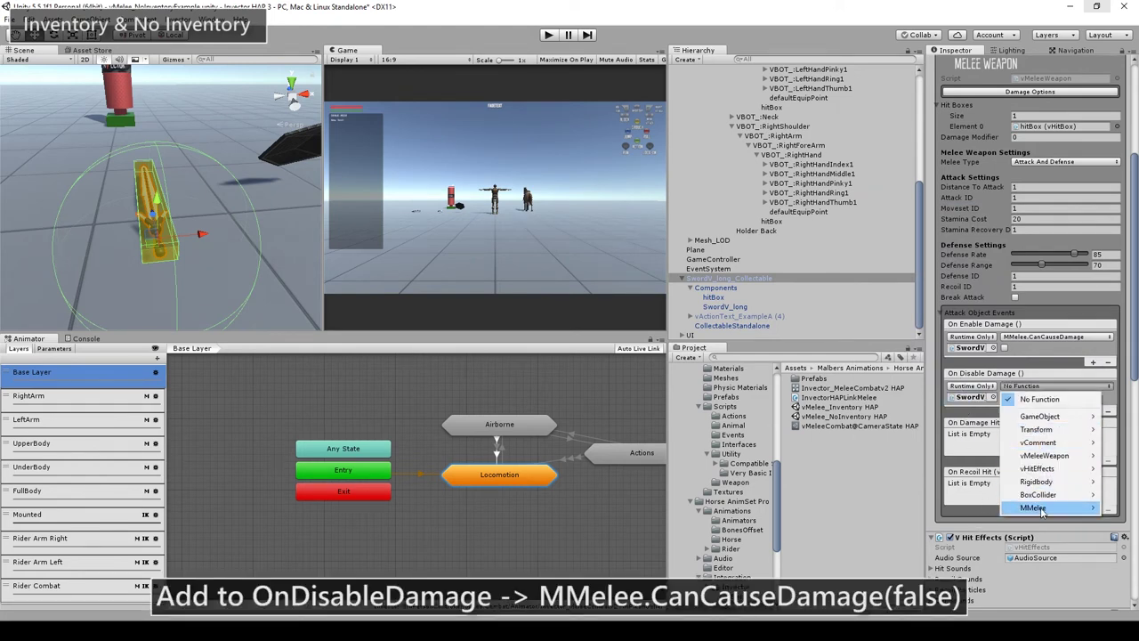
pyautogui.moveTo(1041, 509)
pyautogui.click(941, 257)
pyautogui.click(1005, 348)
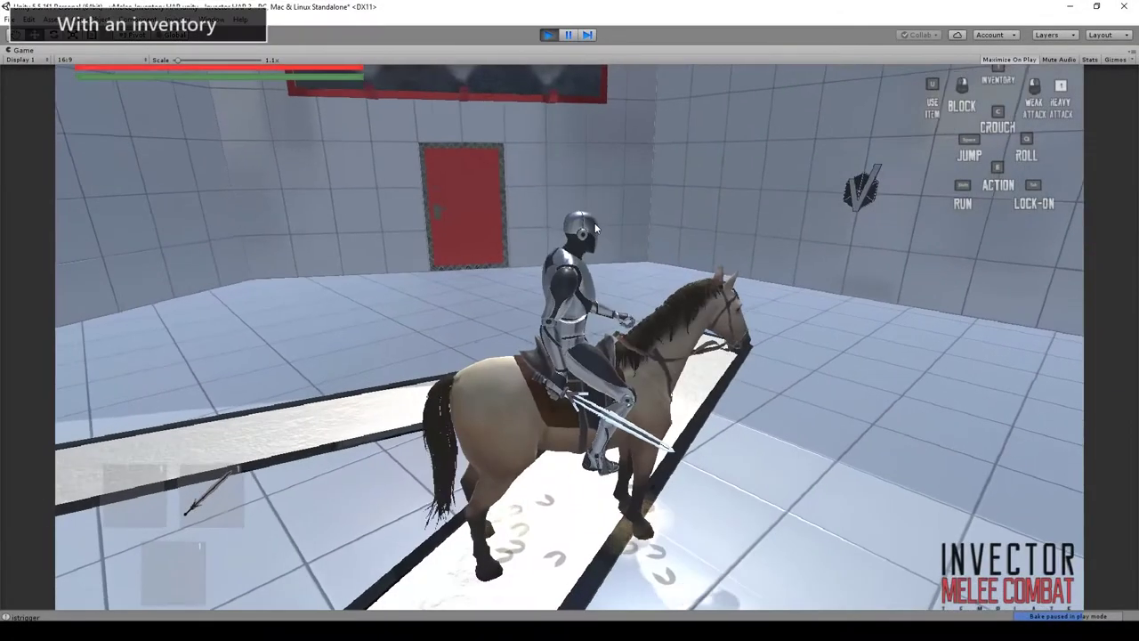
# In the running inventory scene, equip a second sword in the second weapon slot and return to the game.
pyautogui.press('i')
pyautogui.click(503, 466)
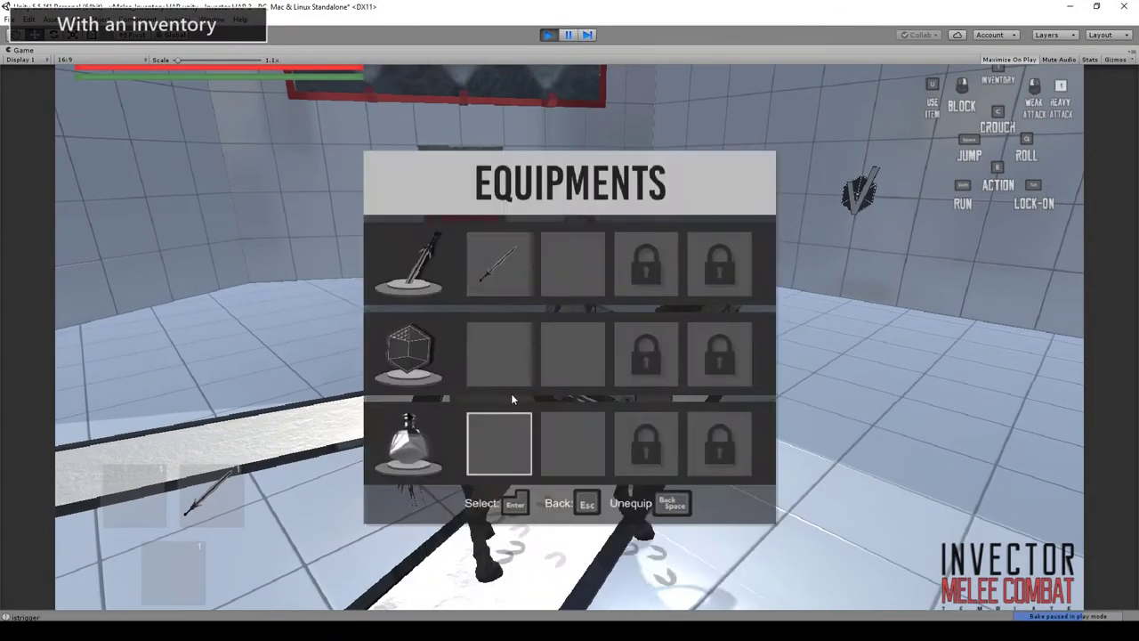
pyautogui.click(566, 289)
pyautogui.click(490, 270)
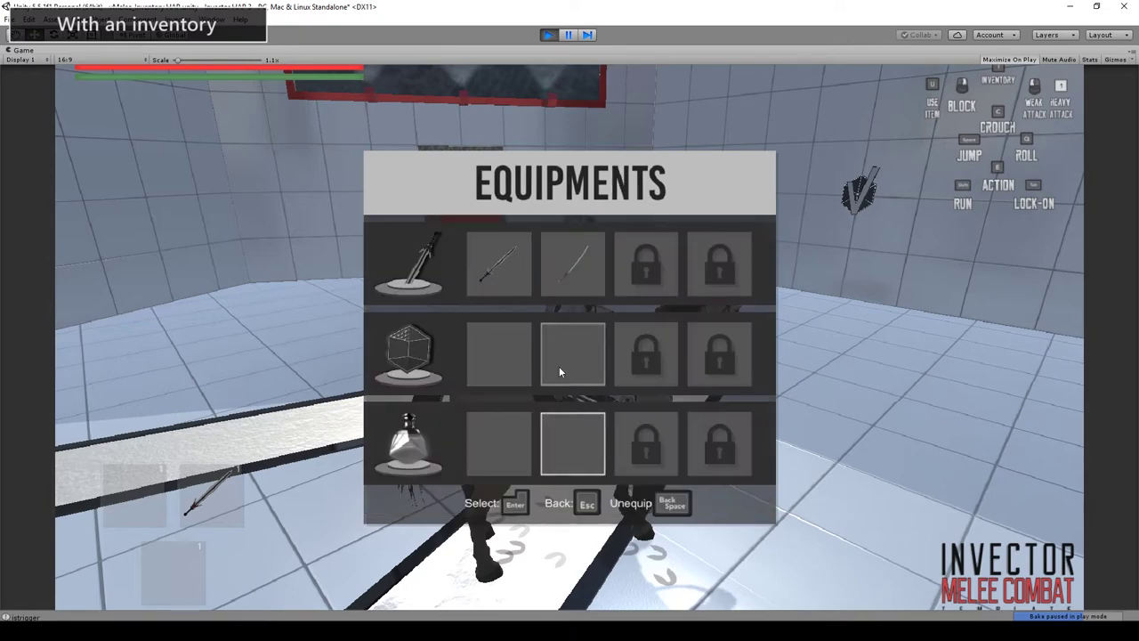
pyautogui.press('Escape')
pyautogui.press('i')
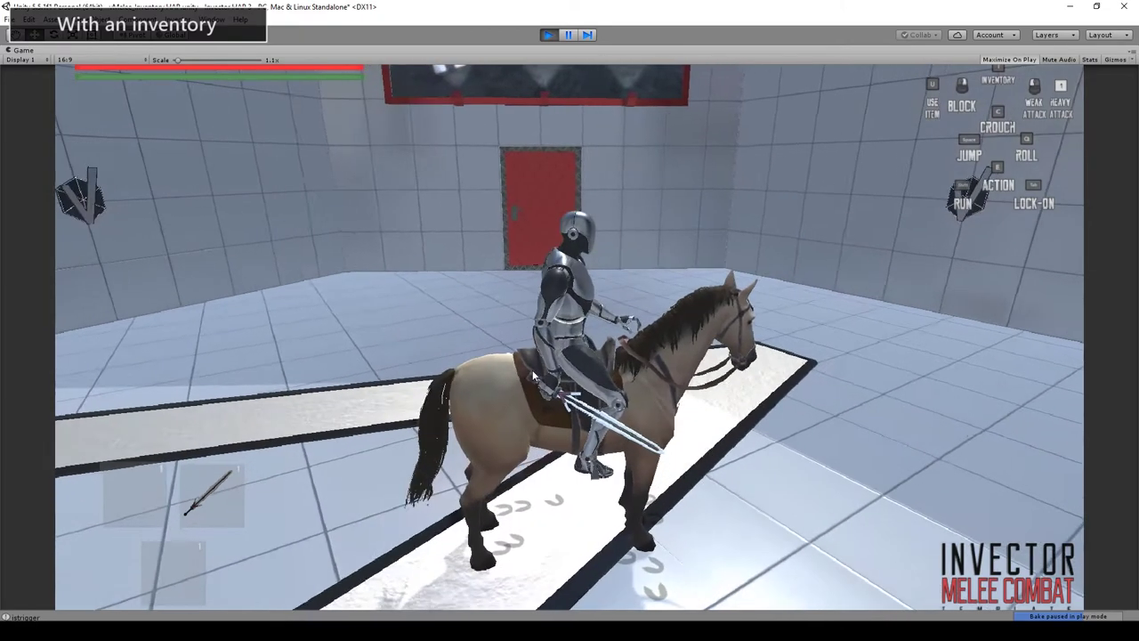
# Test switching between the equipped swords on horseback, then ride to the Invector target and strike it.
pyautogui.click(532, 376)
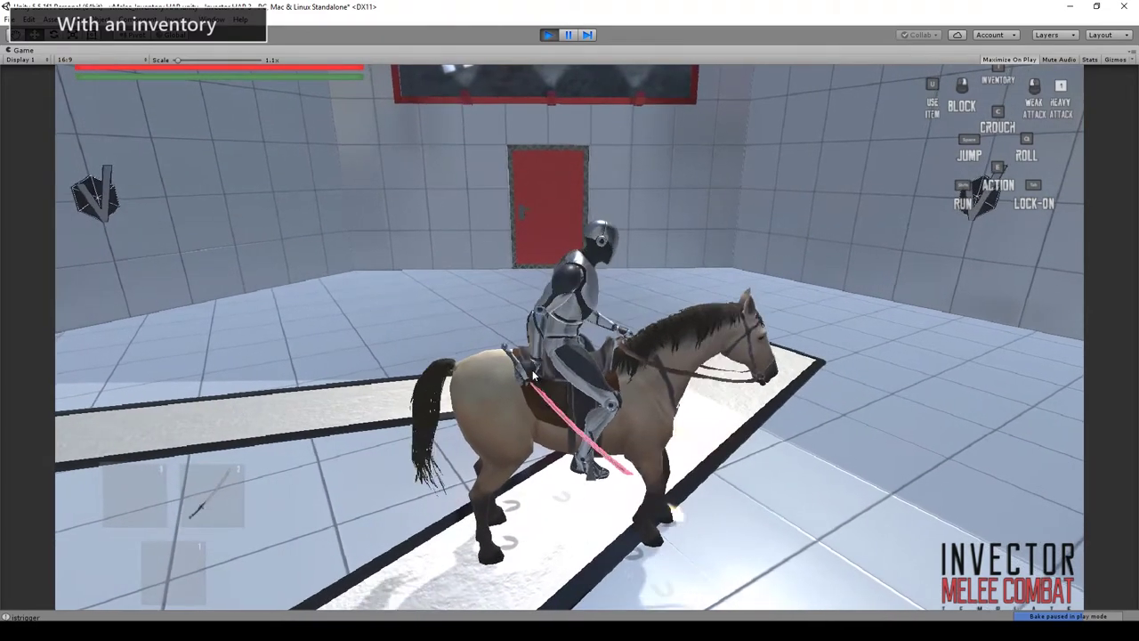
pyautogui.click(532, 371)
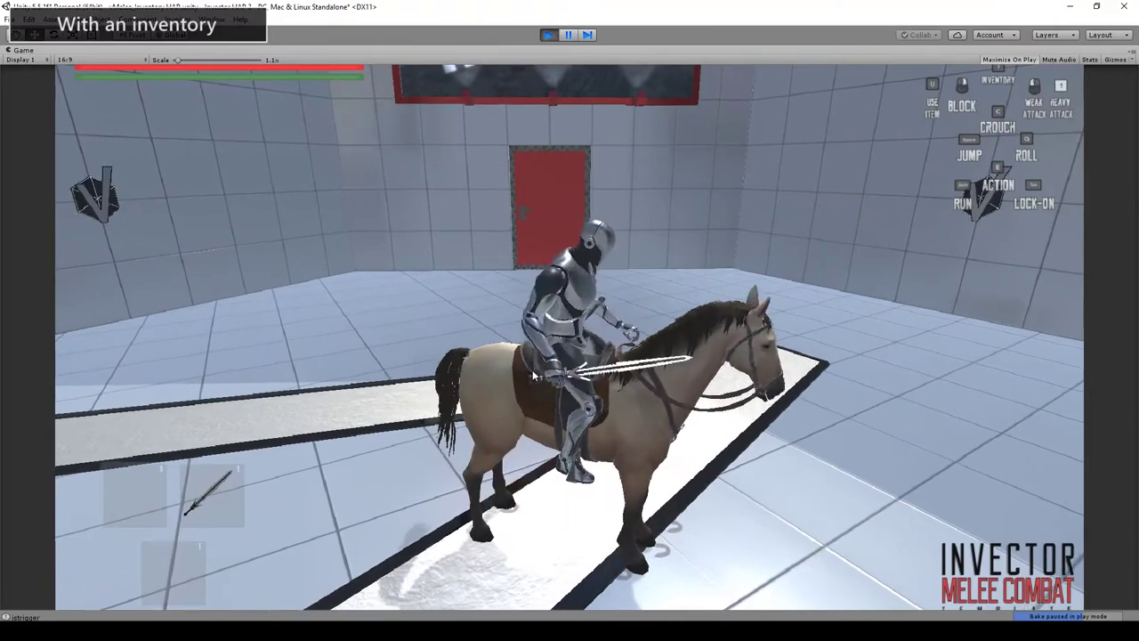
pyautogui.press('w')
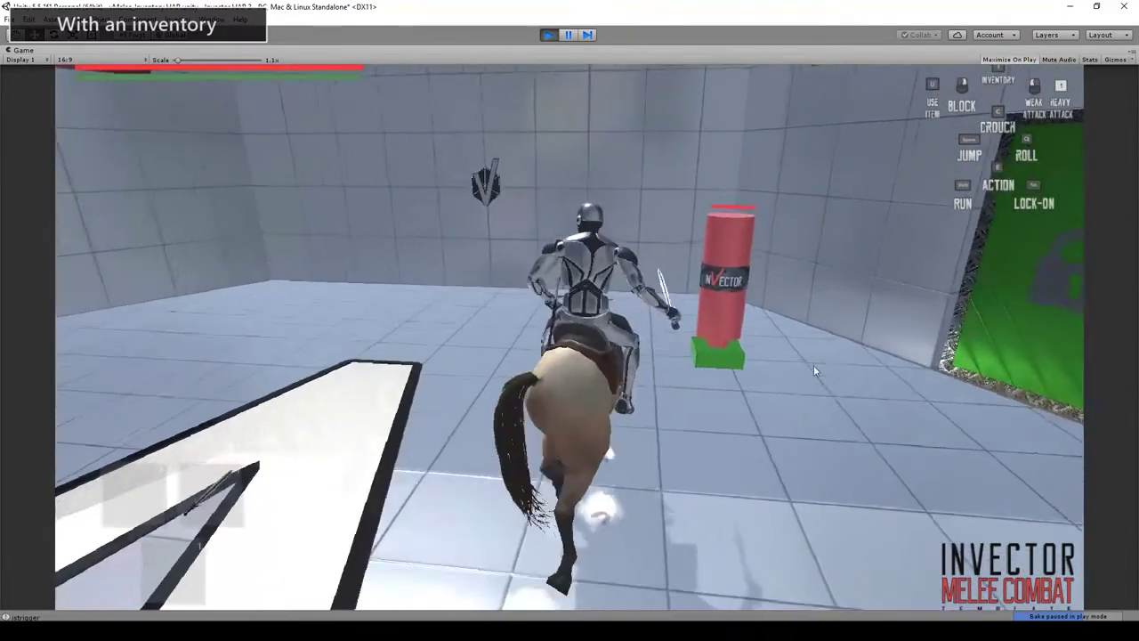
pyautogui.click(792, 379)
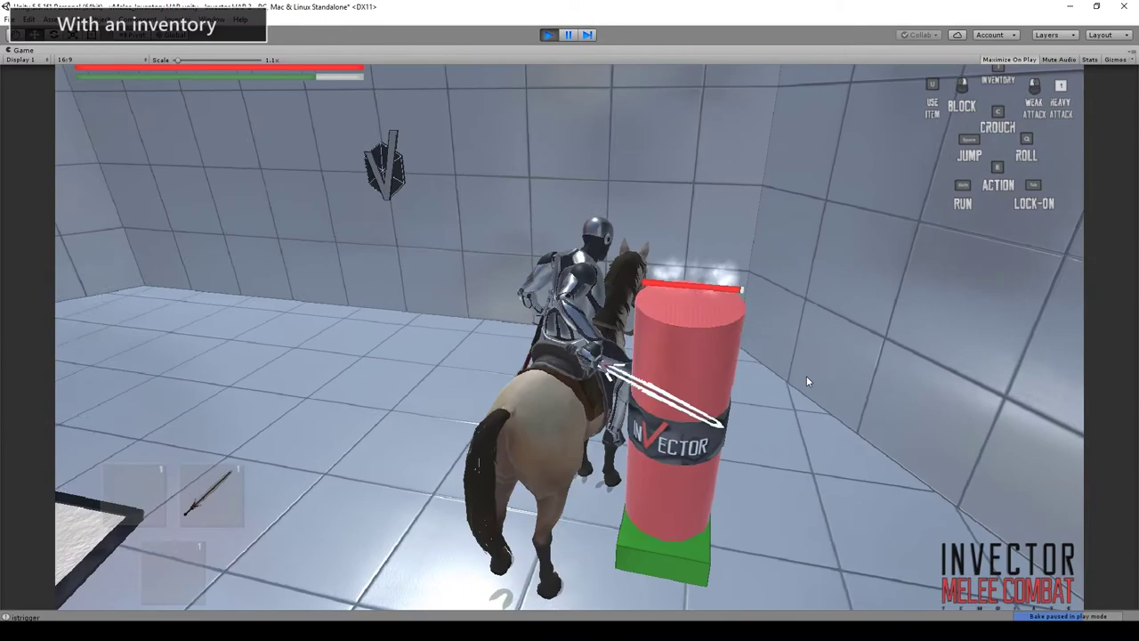
pyautogui.click(840, 379)
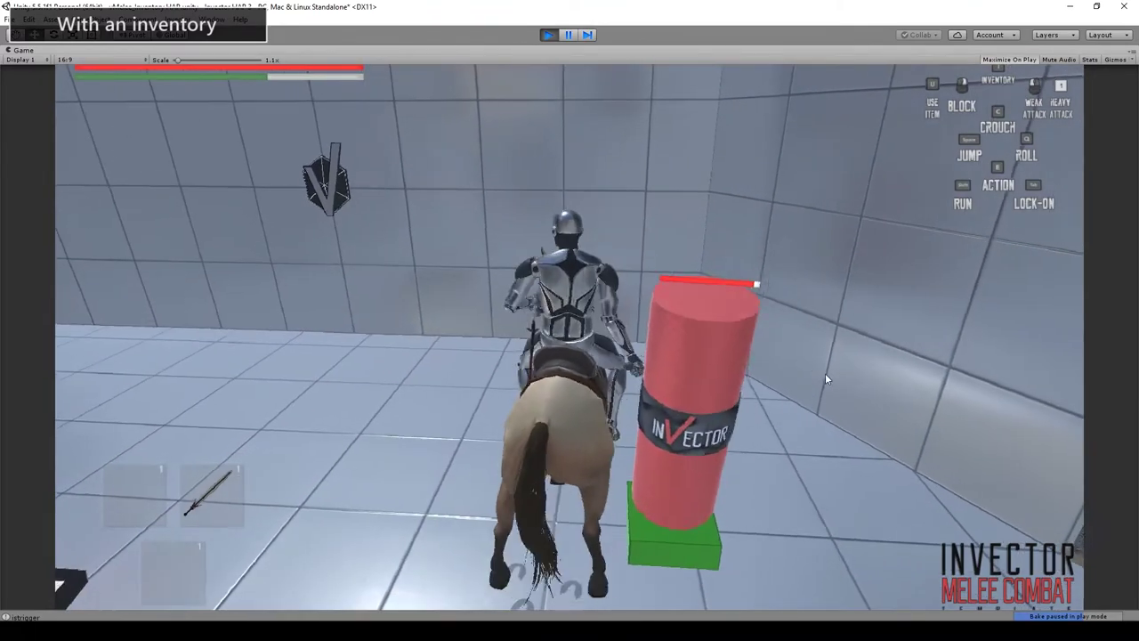
pyautogui.click(826, 378)
pyautogui.press('s')
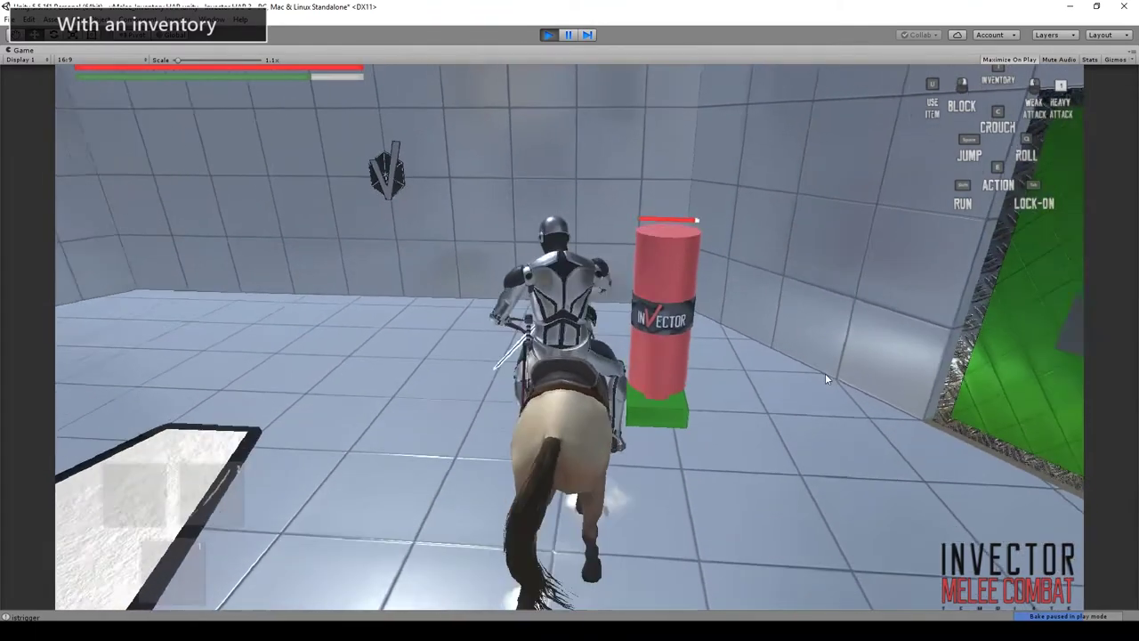
pyautogui.press('e')
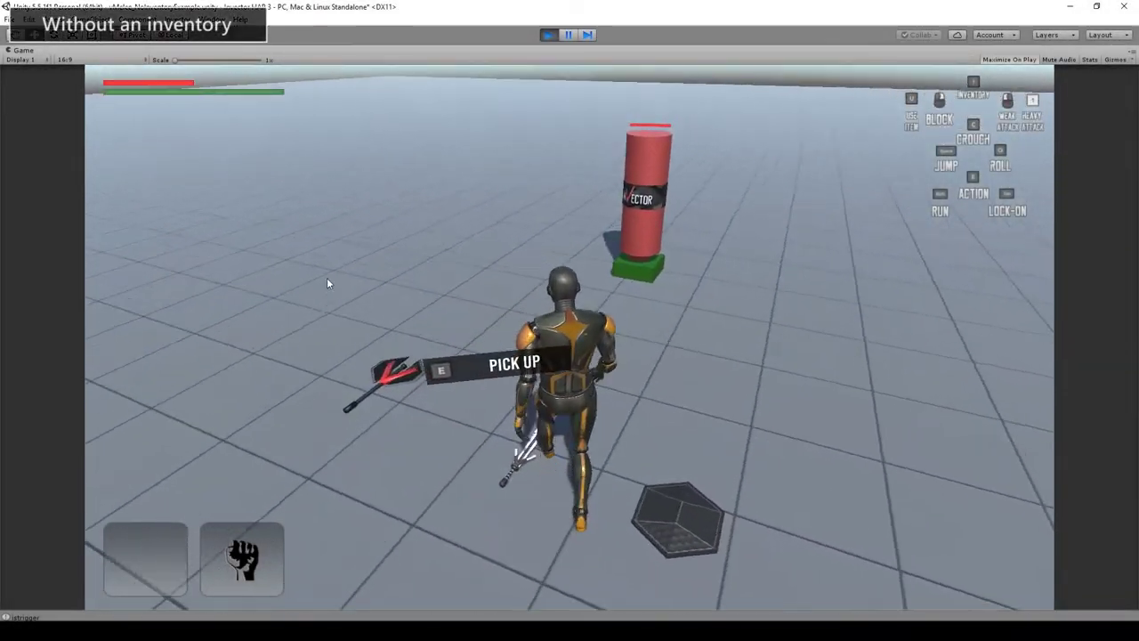
# In the running no-inventory scene, pick up the long sword and mount the horse.
pyautogui.press('e')
pyautogui.press('w')
pyautogui.press('e')
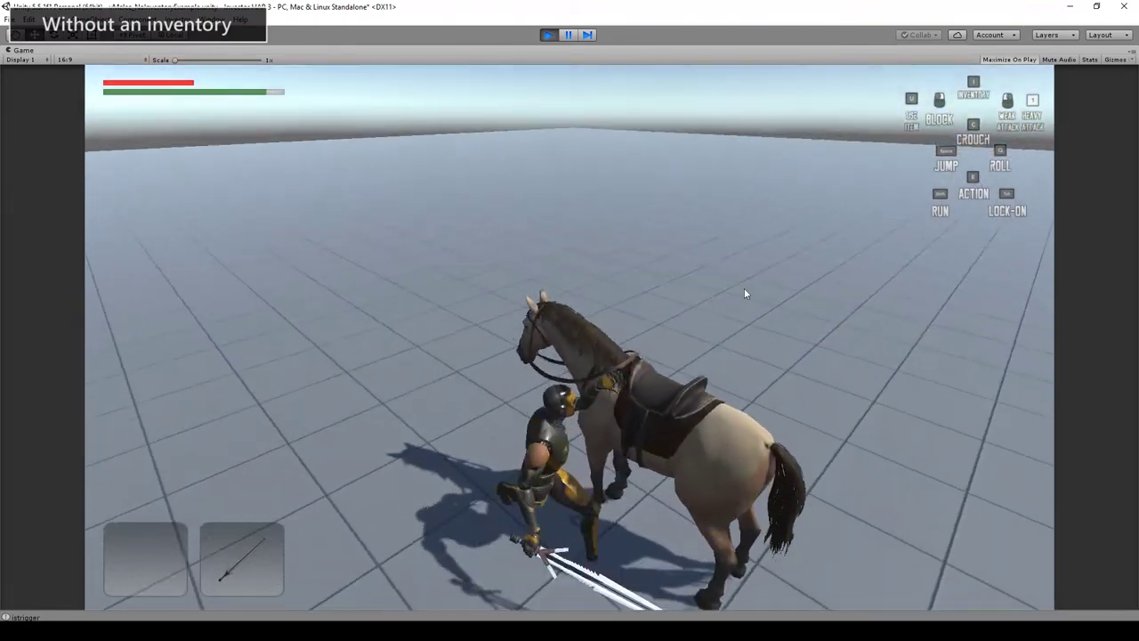
pyautogui.press('w')
# Test sword swings while riding, strike the Invector target, and store the sword on the rider's back.
pyautogui.click(300, 245)
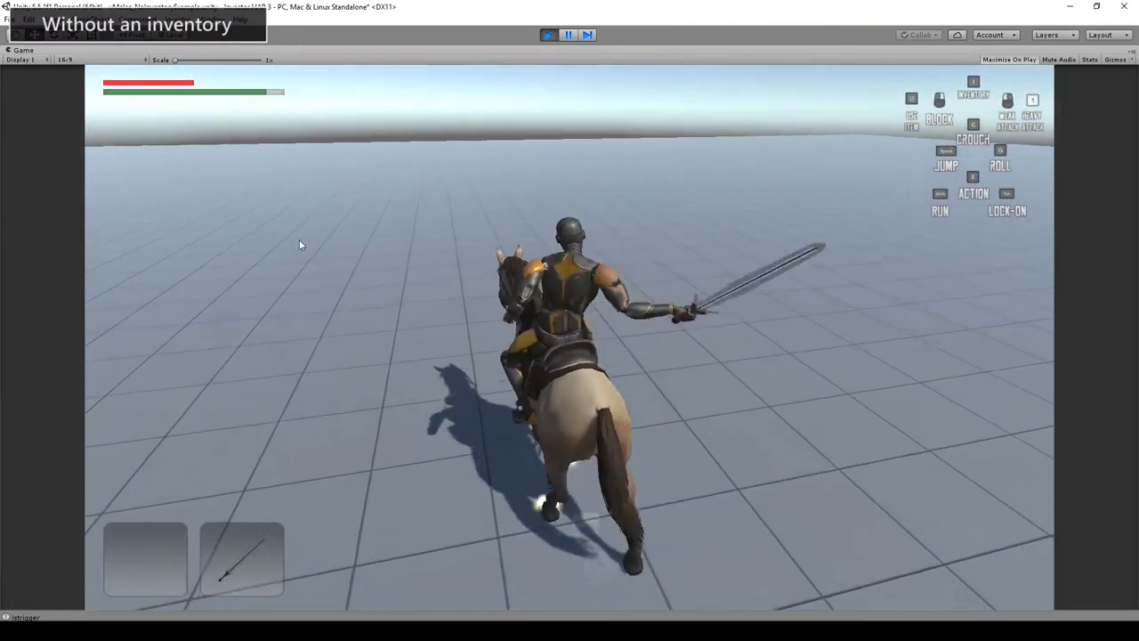
pyautogui.press('w')
pyautogui.click(324, 242)
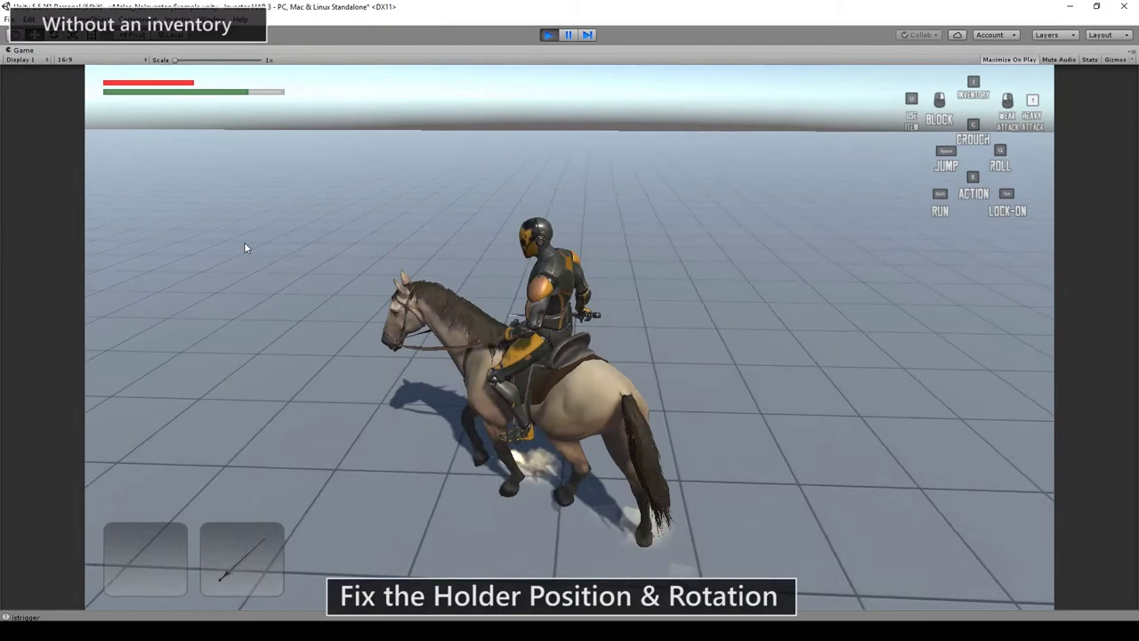
pyautogui.click(244, 242)
pyautogui.press('w')
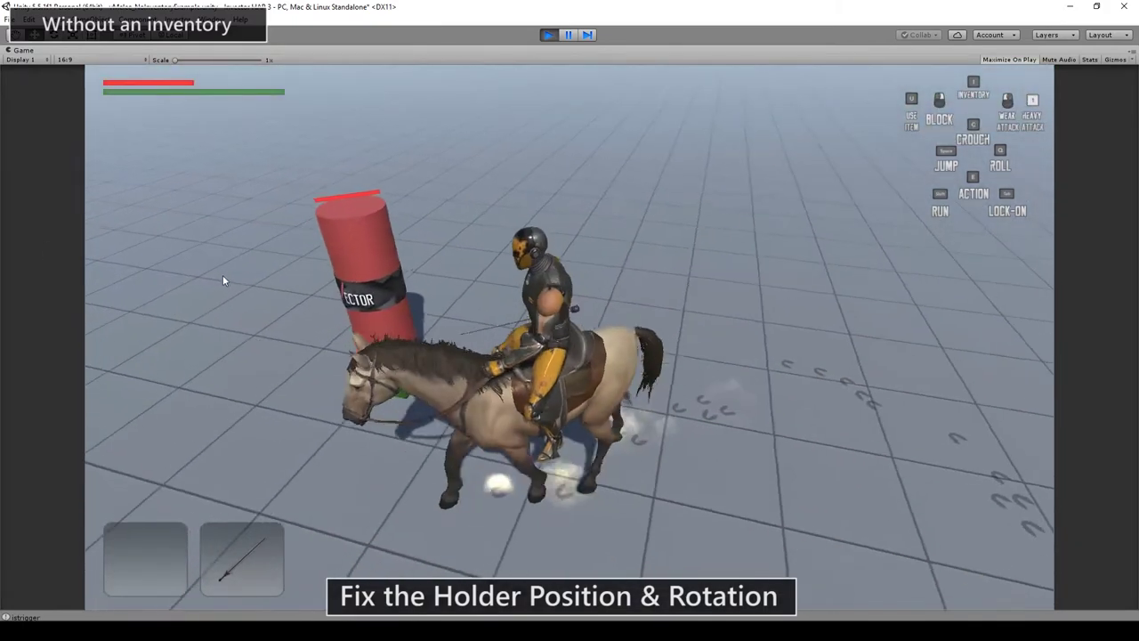
pyautogui.click(258, 264)
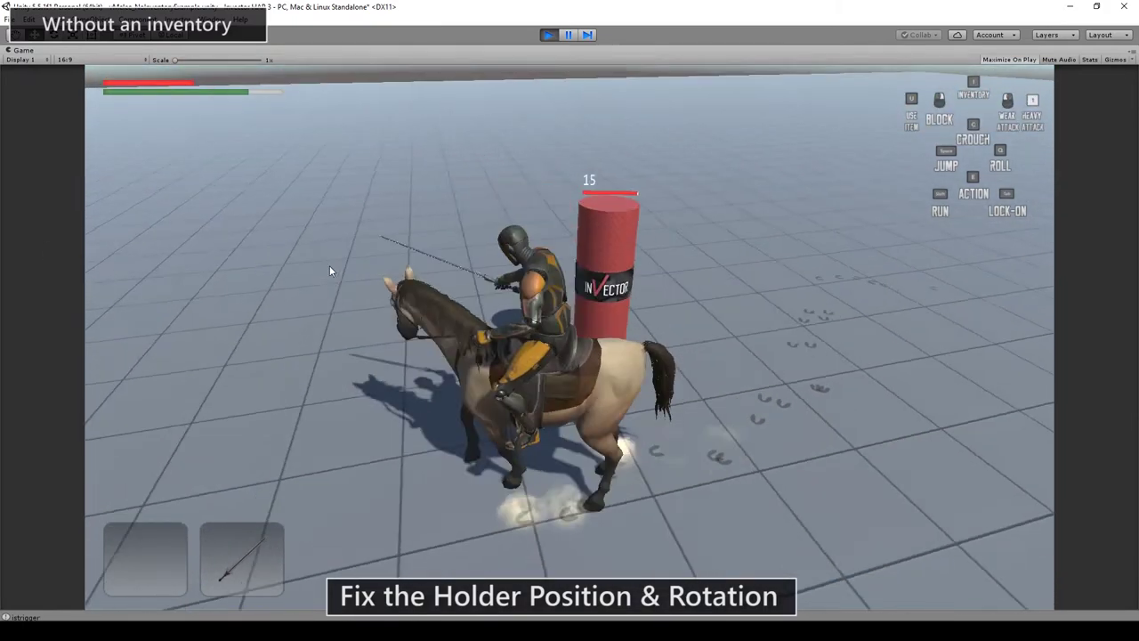
pyautogui.press('4')
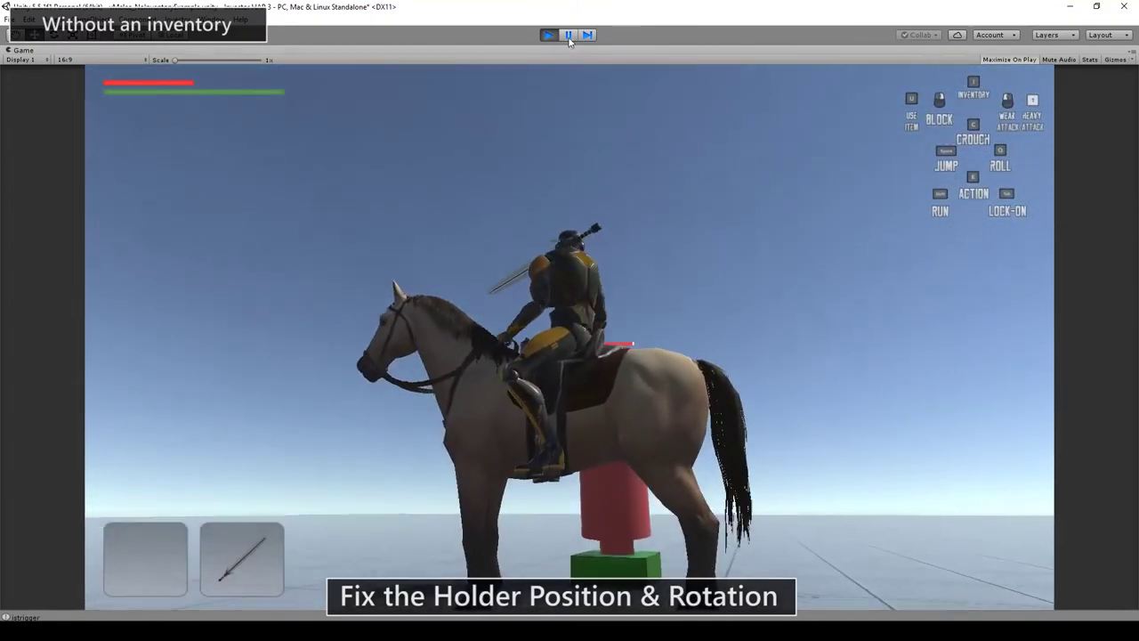
# Pause the game and align Holder Back to position 17.6, 29.6, -8.3 and rotation about 57.3, -110.5, 72.5.
pyautogui.click(568, 36)
pyautogui.moveTo(107, 169); pyautogui.dragTo(293, 231, button='middle')
pyautogui.click(133, 201)
pyautogui.moveTo(133, 191); pyautogui.dragTo(169, 209)
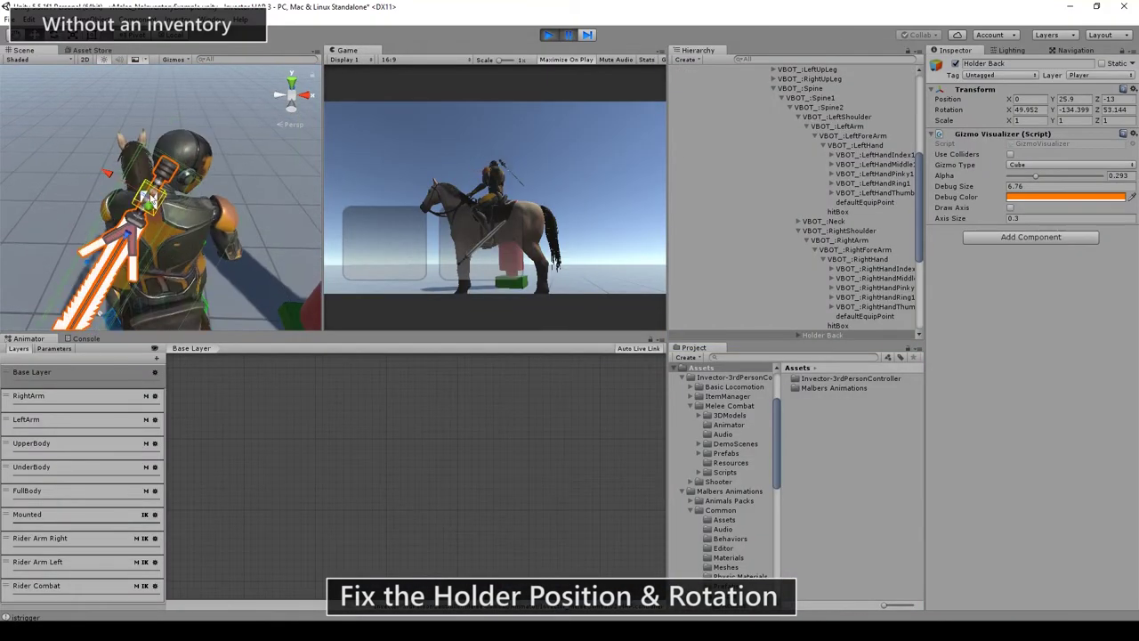
pyautogui.keyDown('shift'); pyautogui.click(149, 197); pyautogui.keyUp('shift')
pyautogui.click(139, 169)
pyautogui.press('e')
pyautogui.keyDown('alt'); pyautogui.moveTo(169, 209); pyautogui.dragTo(205, 169); pyautogui.keyUp('alt')
pyautogui.press('w')
pyautogui.moveTo(204, 169); pyautogui.dragTo(198, 160)
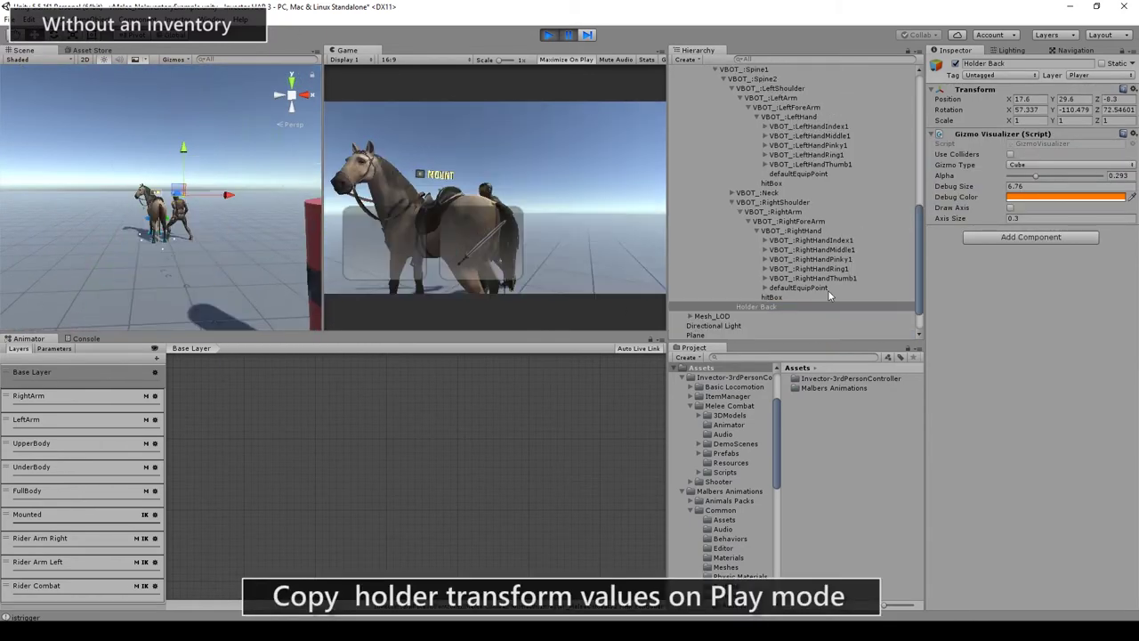
# Copy Holder Back's Transform values from Play mode, stop the game, and paste them onto the same object.
pyautogui.scroll(-2, 787, 281)
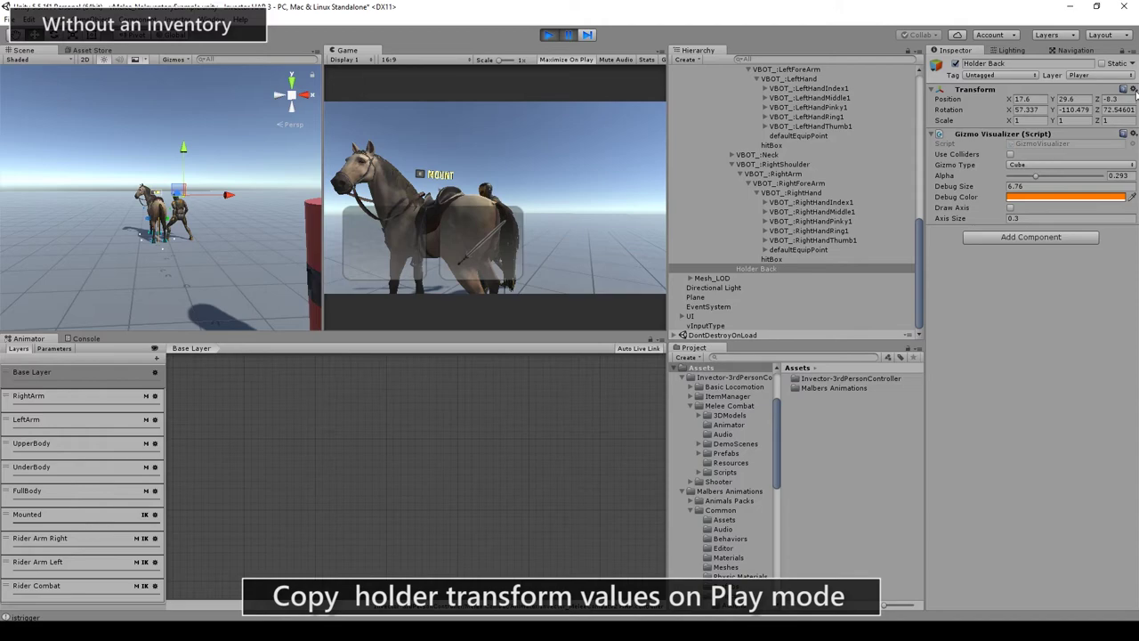
pyautogui.click(1133, 89)
pyautogui.click(1032, 147)
pyautogui.click(546, 34)
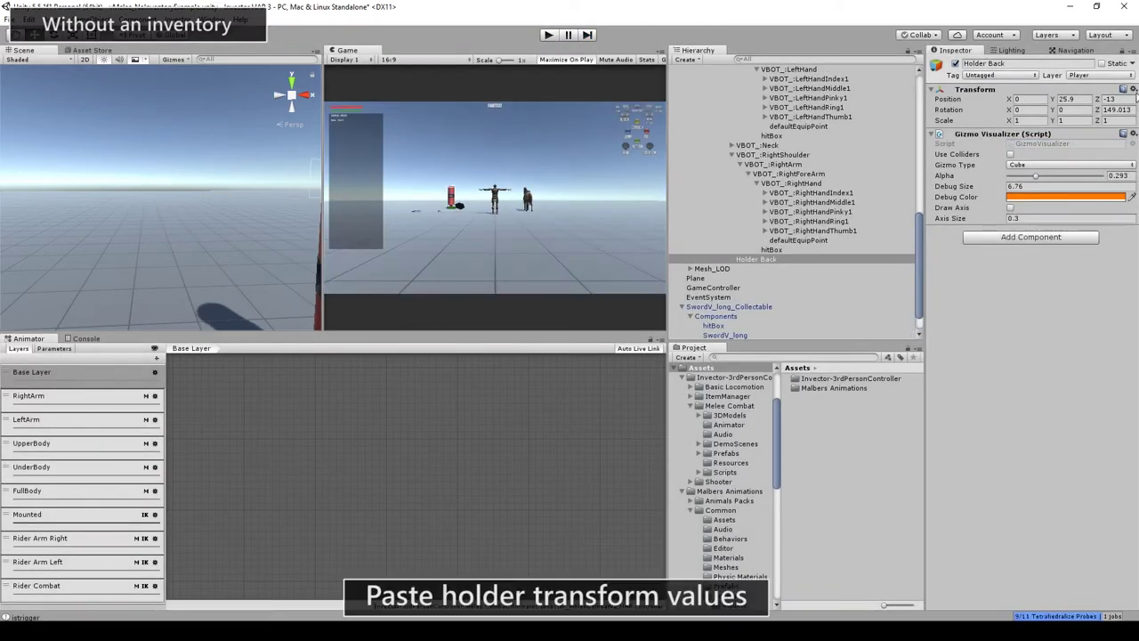
pyautogui.click(1132, 89)
pyautogui.click(1042, 170)
# Run the game again to test dismounting, remounting, and drawing and storing the sword with the corrected holder.
pyautogui.hotkey('ctrl', 'p')
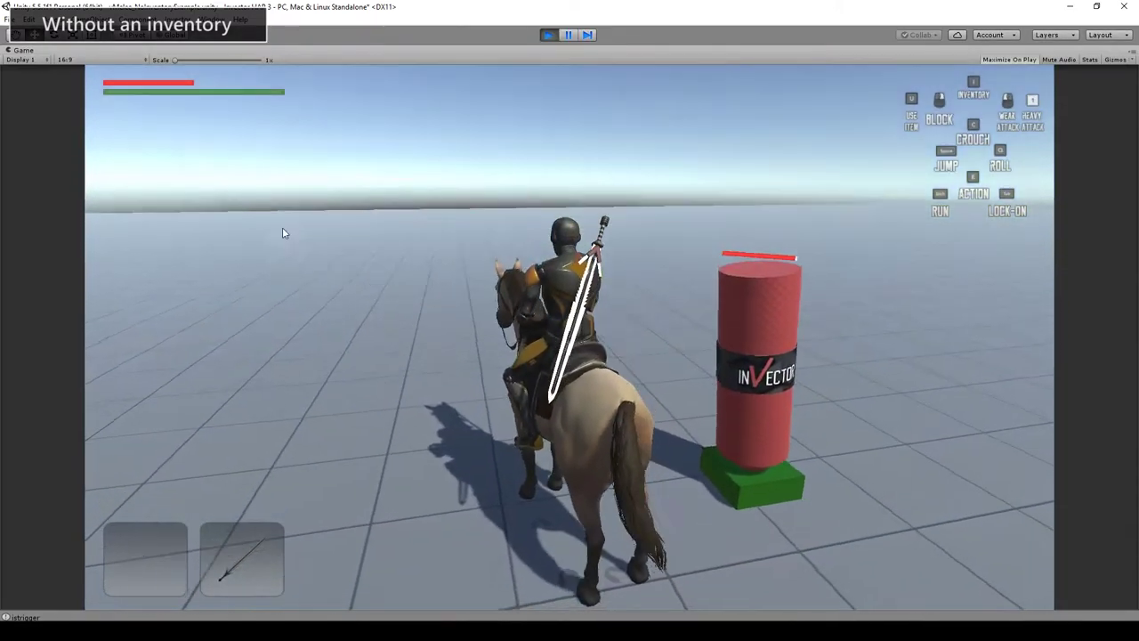
pyautogui.press('e')
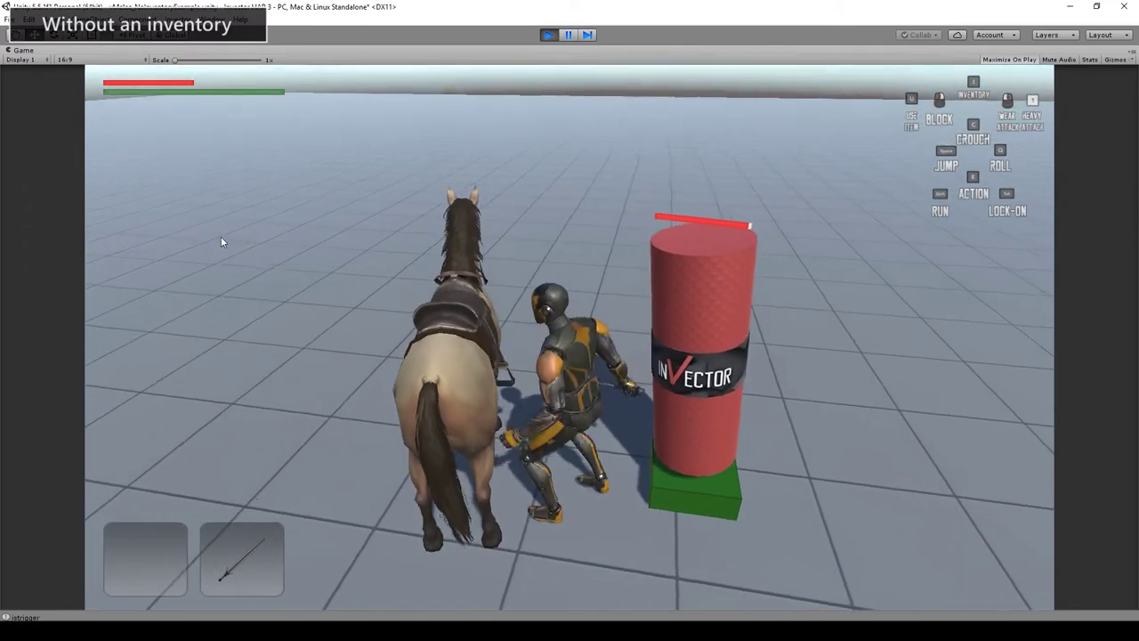
pyautogui.press('e')
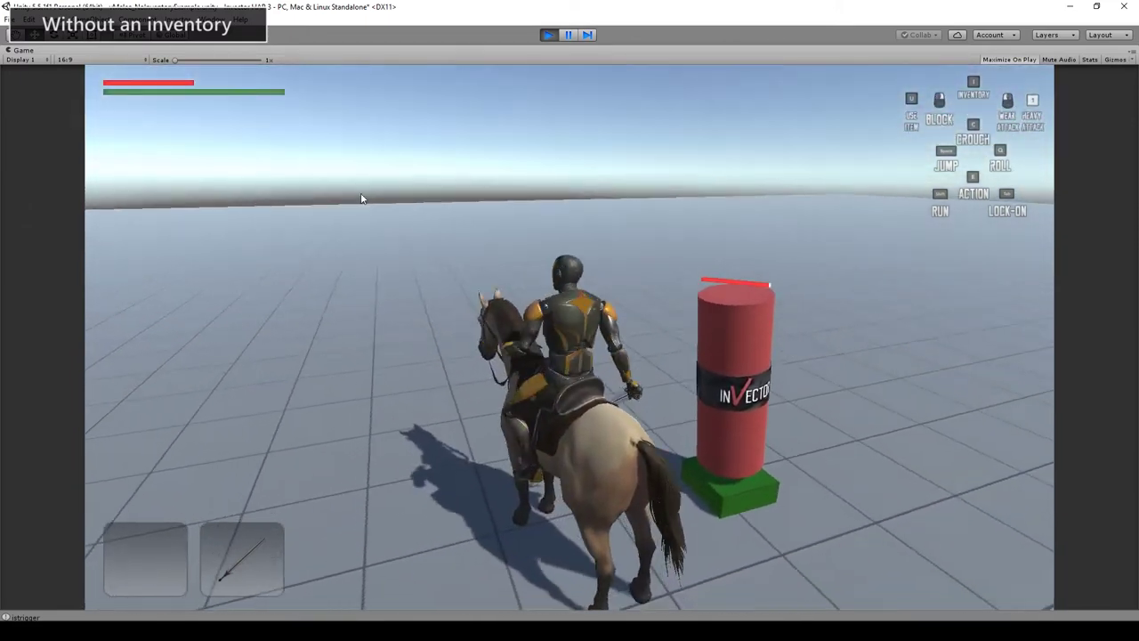
pyautogui.press('4')
pyautogui.press('4')
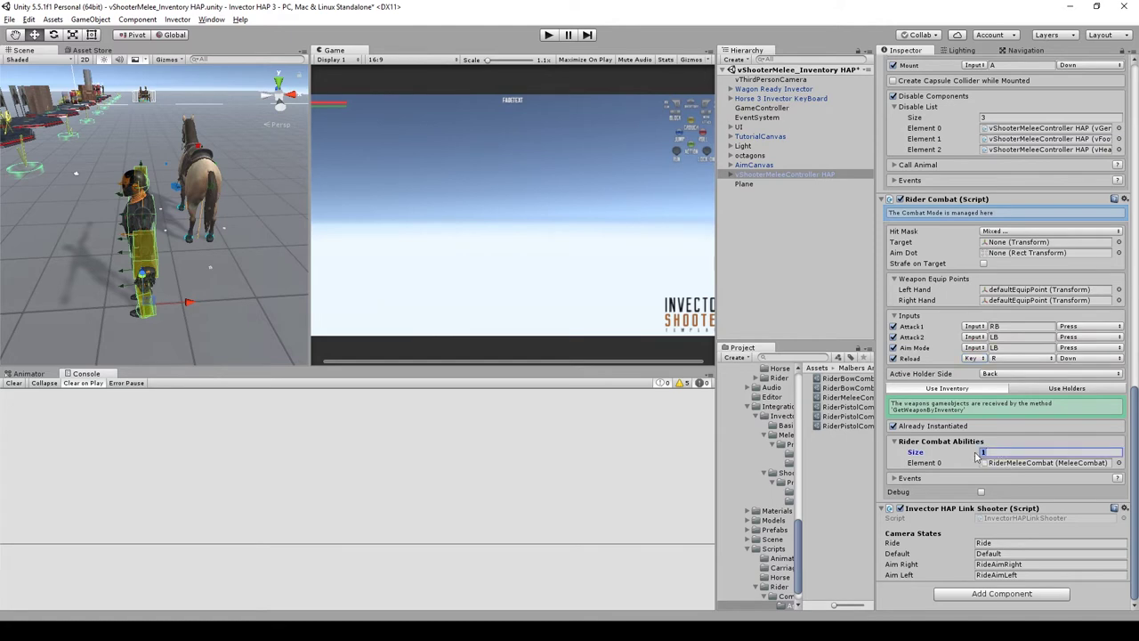
# Set Rider Combat Abilities size to 2 on vShooterMeleeController HAP and assign RiderPistolCombat IK to Element 1.
pyautogui.press('Return')
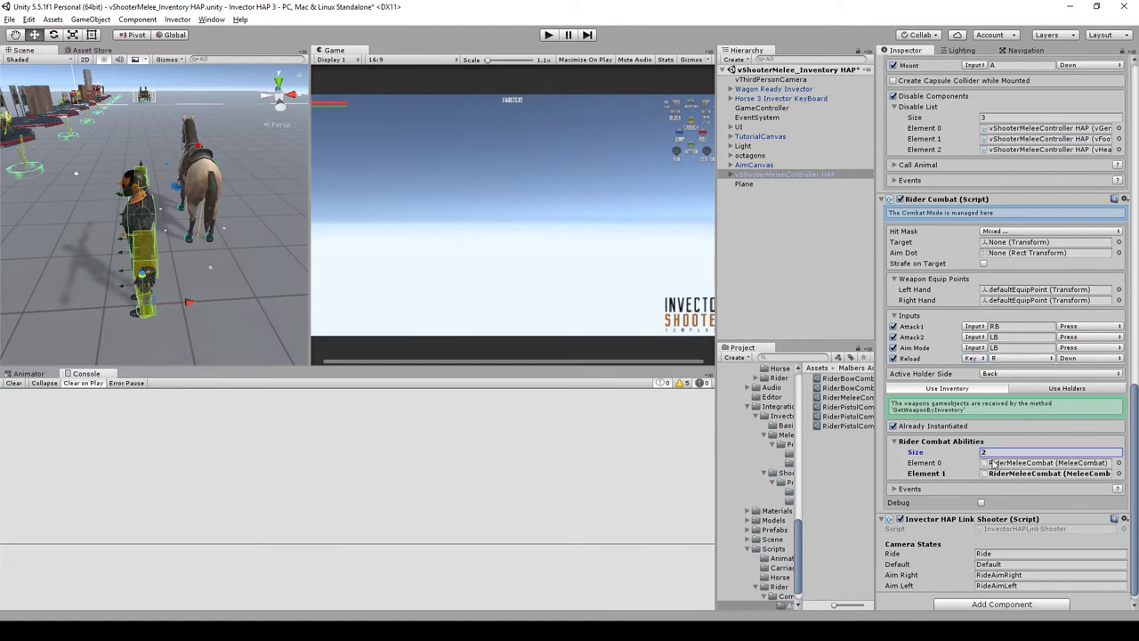
pyautogui.moveTo(716, 437); pyautogui.dragTo(642, 427)
pyautogui.click(790, 425)
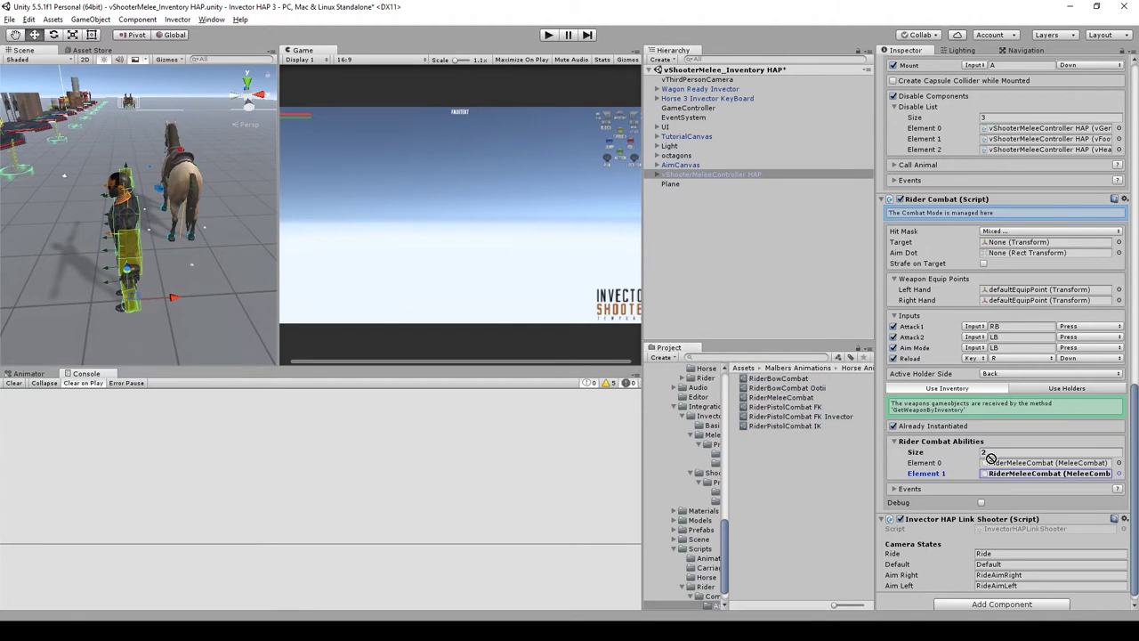
pyautogui.scroll(-1, 1010, 477)
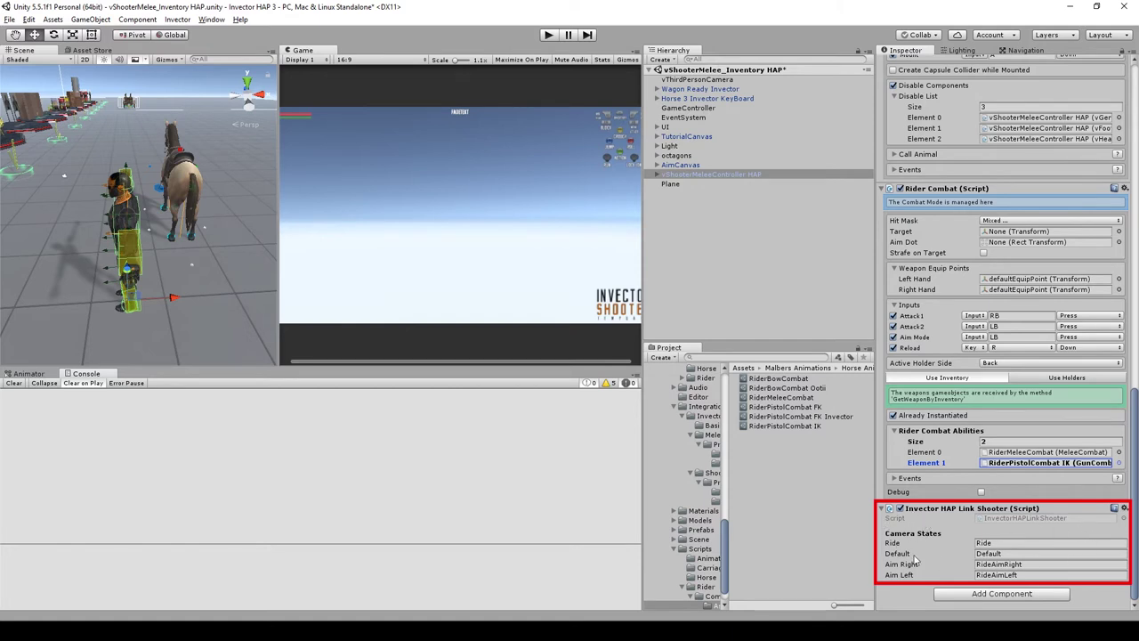
# Assign vShooterMelee@CameraState HAP as the CameraState List of vThirdPersonCamera and view its list of camera states.
pyautogui.click(684, 82)
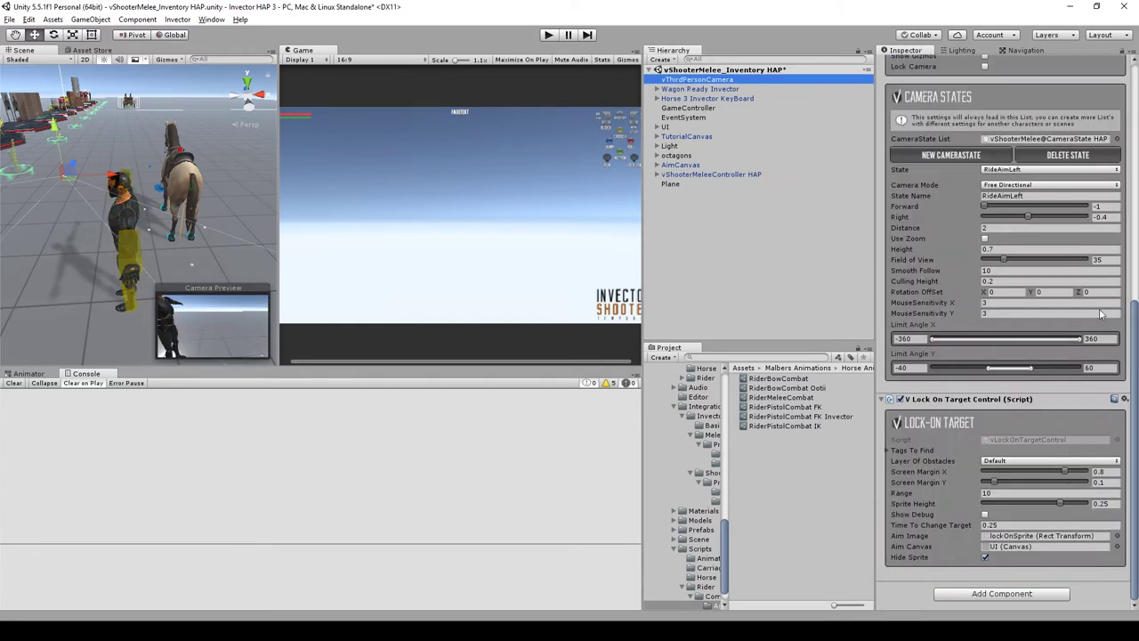
pyautogui.click(1118, 139)
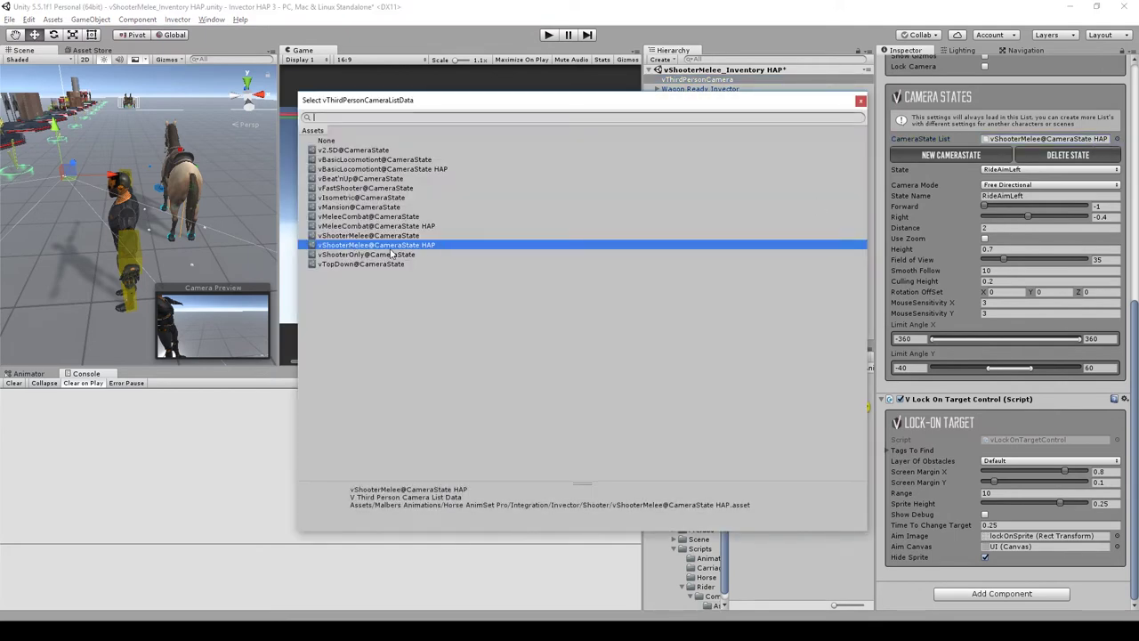
pyautogui.doubleClick(357, 246)
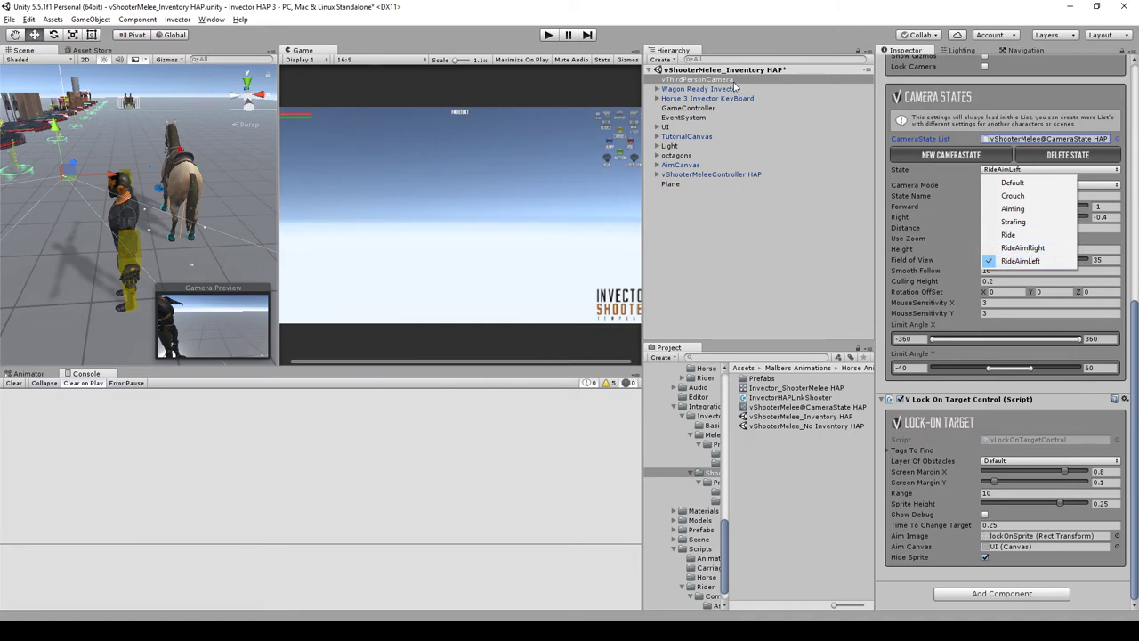
# Locate the vShooterMelee_ItemListData asset used by the Item Manager of vShooterMeleeController HAP and open it for editing.
pyautogui.click(686, 175)
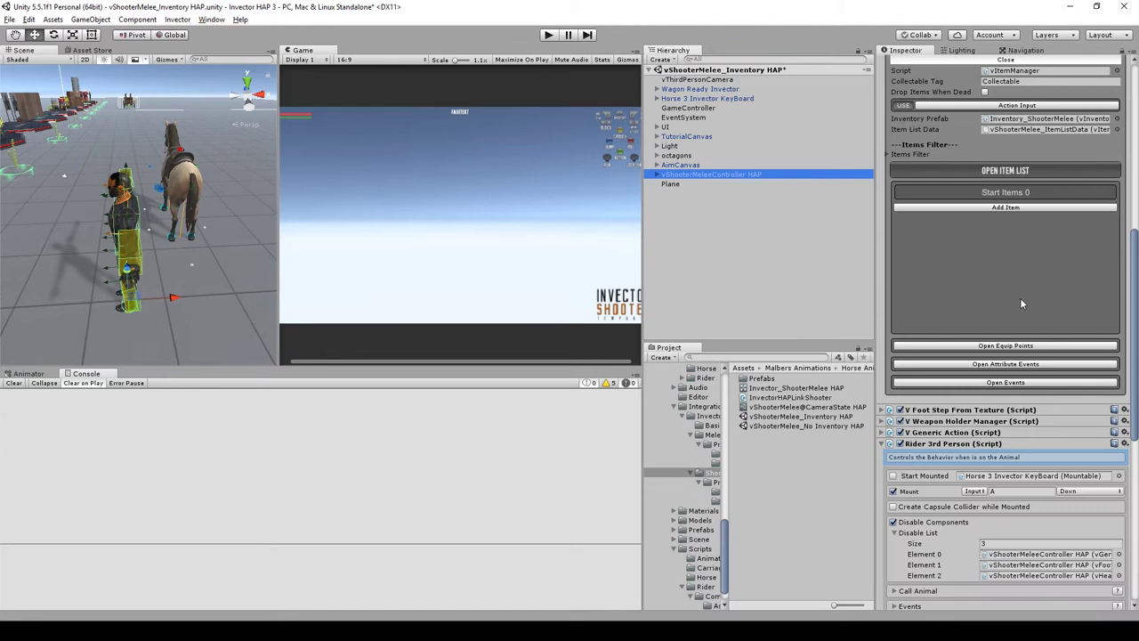
pyautogui.moveTo(1135, 279); pyautogui.dragTo(1135, 224)
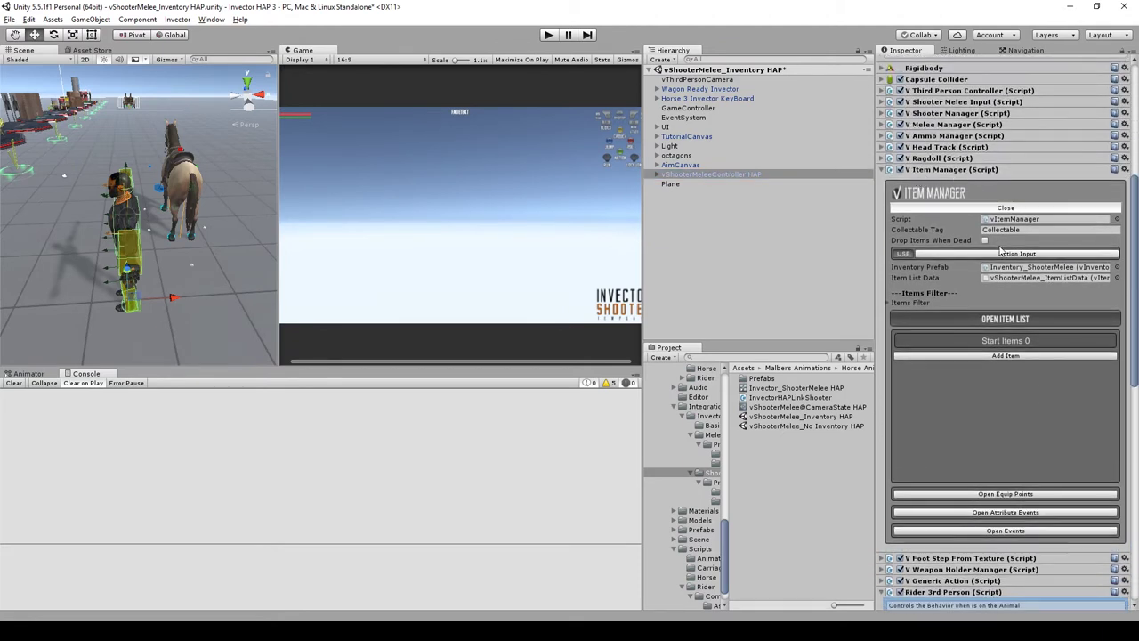
pyautogui.click(999, 278)
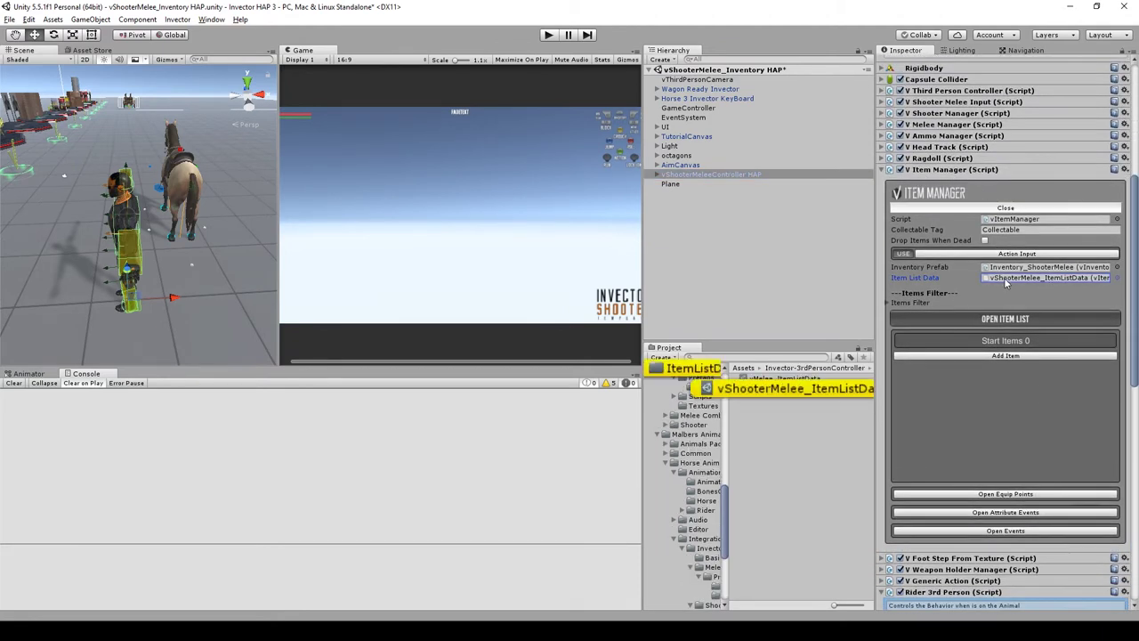
pyautogui.click(817, 390)
pyautogui.click(1009, 127)
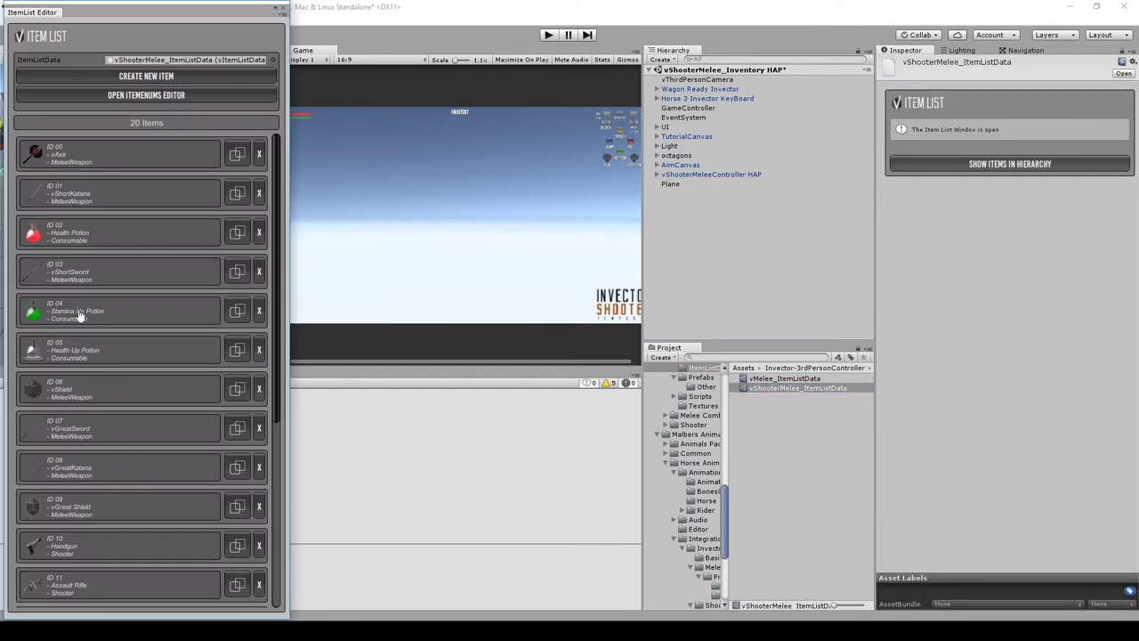
# Expand the Handgun item and select the vHandgun prefab used as its Original Object.
pyautogui.click(54, 549)
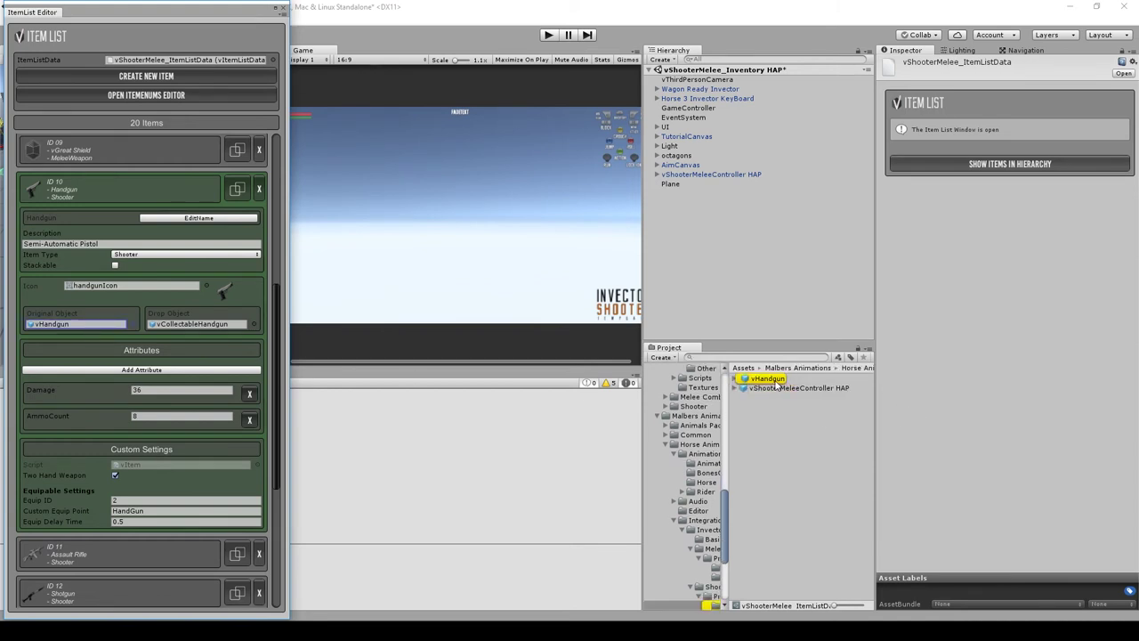
pyautogui.click(775, 382)
pyautogui.click(882, 133)
pyautogui.scroll(-10, 997, 356)
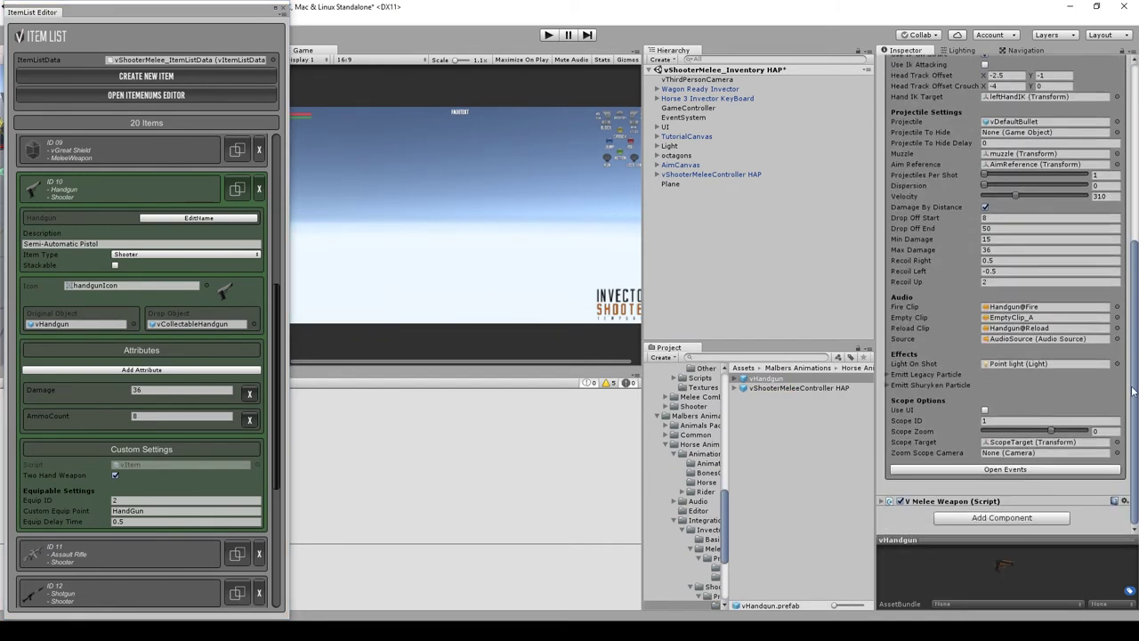
# Add the M Gun component to the vHandgun prefab.
pyautogui.click(962, 516)
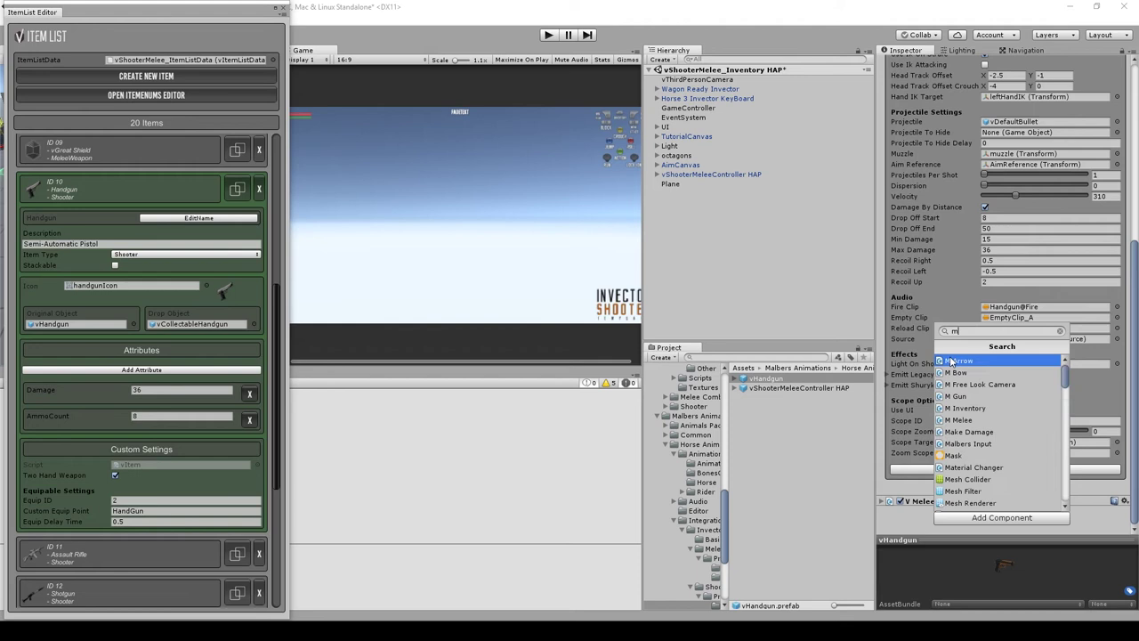
pyautogui.click(951, 360)
pyautogui.scroll(-5, 1068, 386)
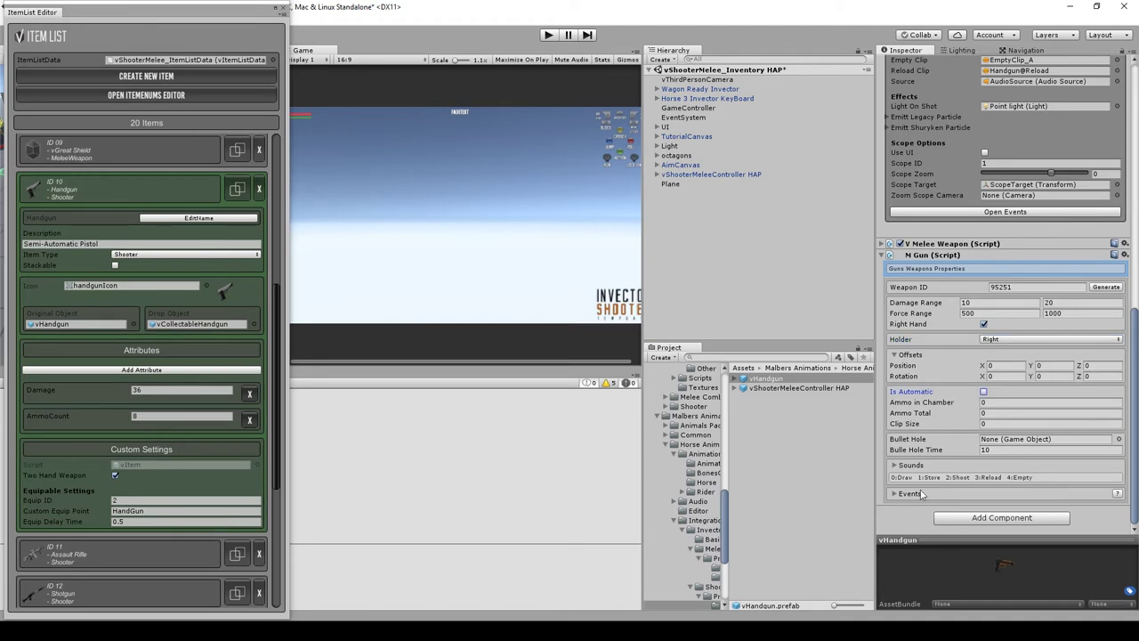
# Add an On Aiming event to M Gun that calls the dynamic SetActiveAim function of vHandgun's vShooterWeapon.
pyautogui.scroll(-5, 895, 497)
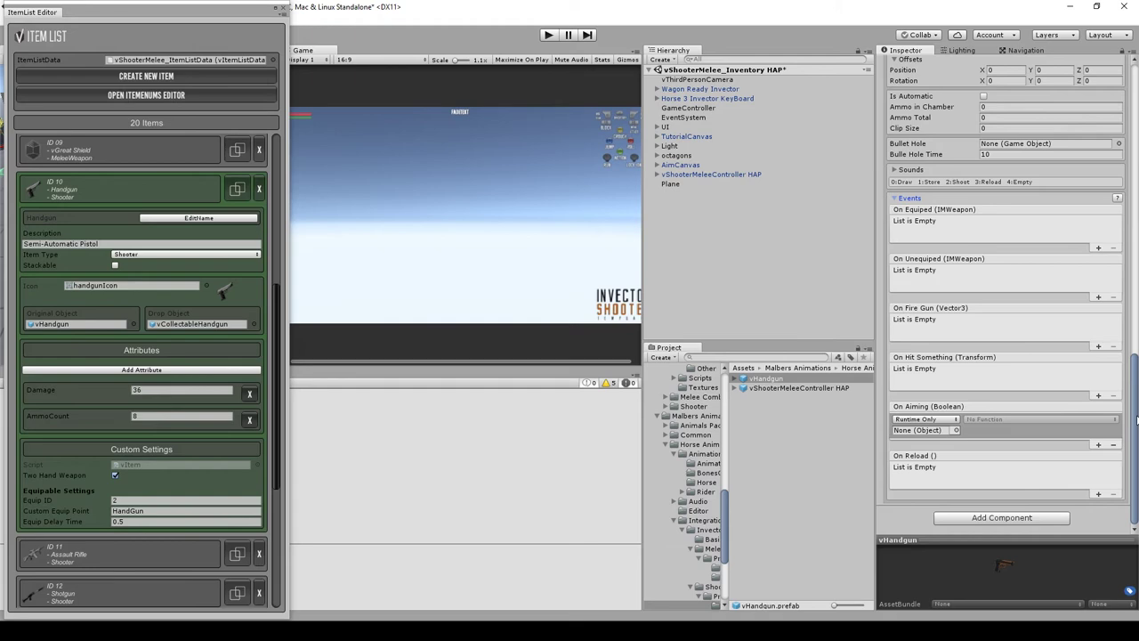
pyautogui.moveTo(1136, 418); pyautogui.dragTo(1107, 133)
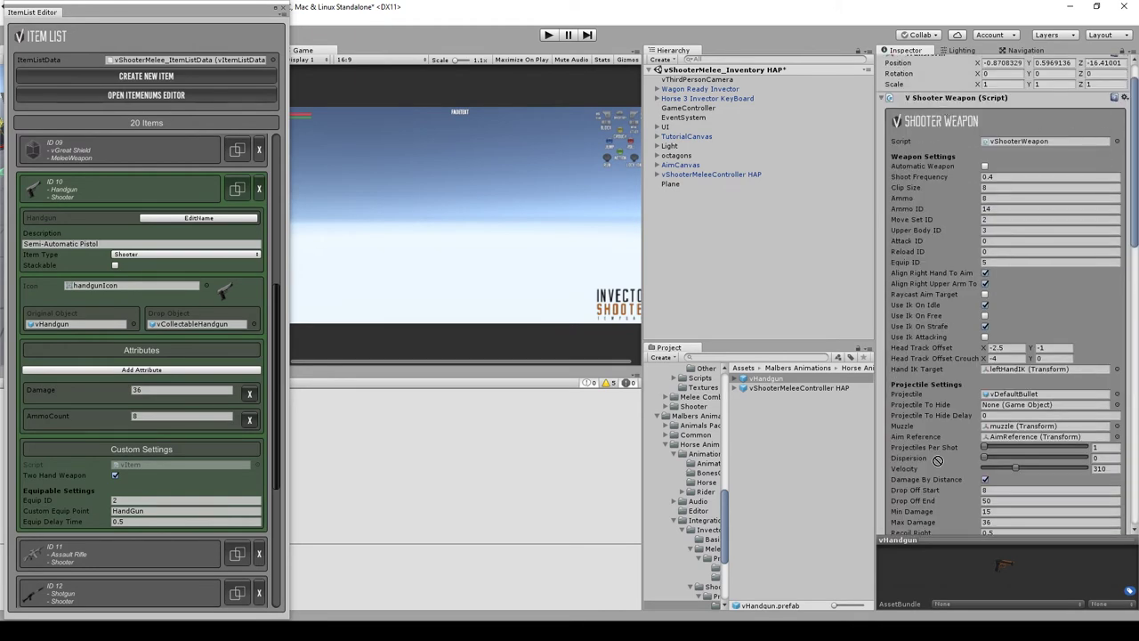
pyautogui.scroll(-15, 938, 460)
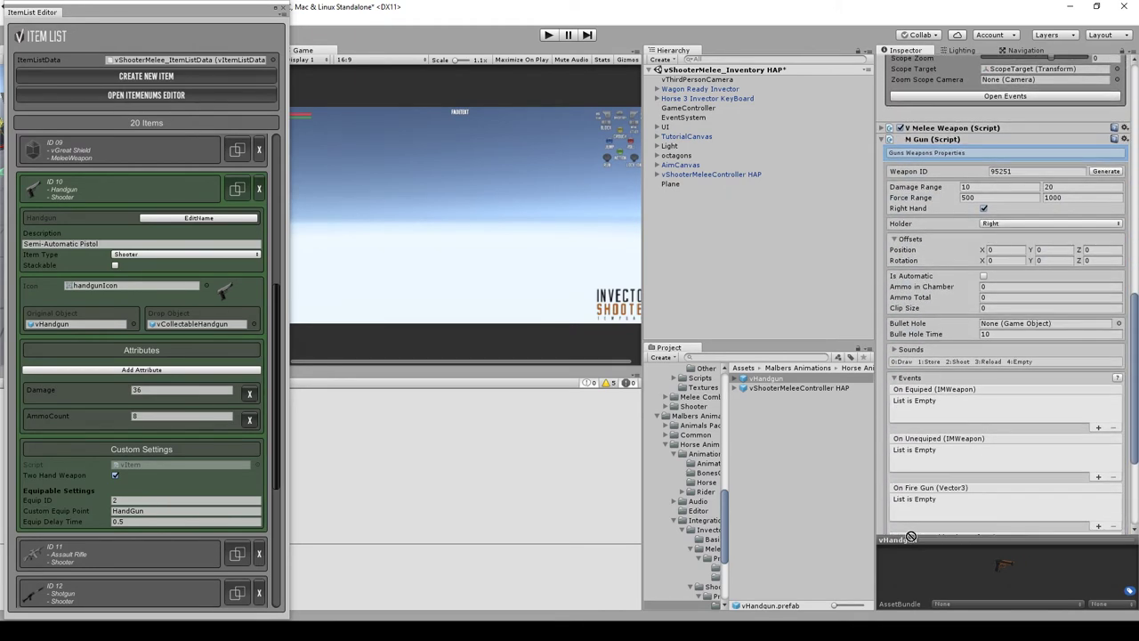
pyautogui.moveTo(910, 537); pyautogui.dragTo(925, 491)
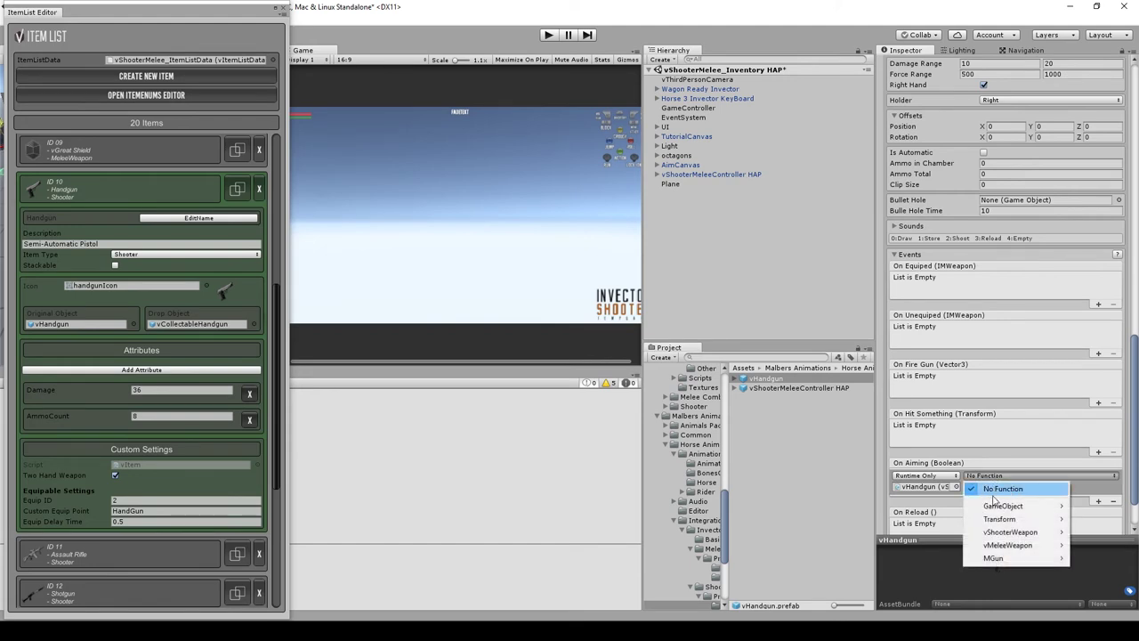
pyautogui.moveTo(998, 537)
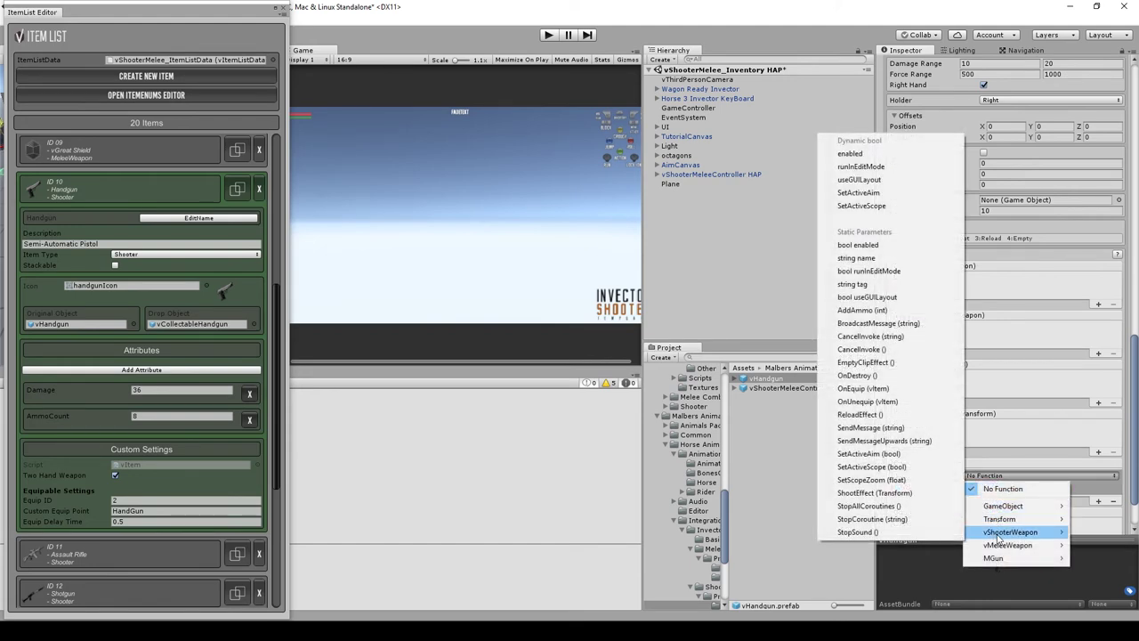
pyautogui.click(859, 193)
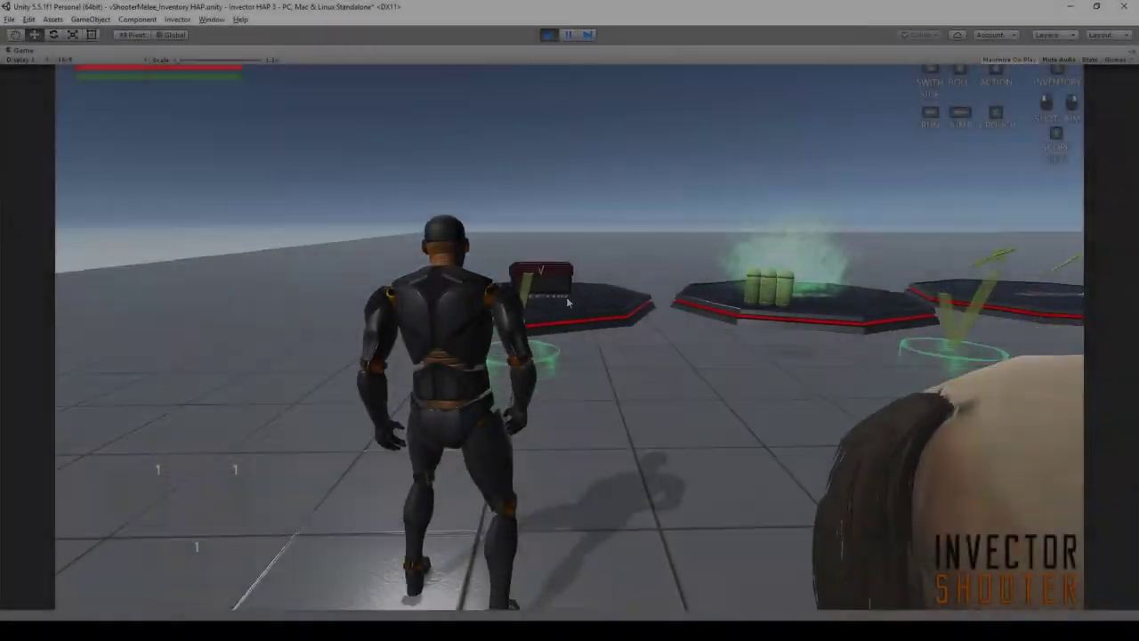
# Run the game and walk the character across the octagon platforms to collect the weapons.
pyautogui.press('w')
pyautogui.press('w')
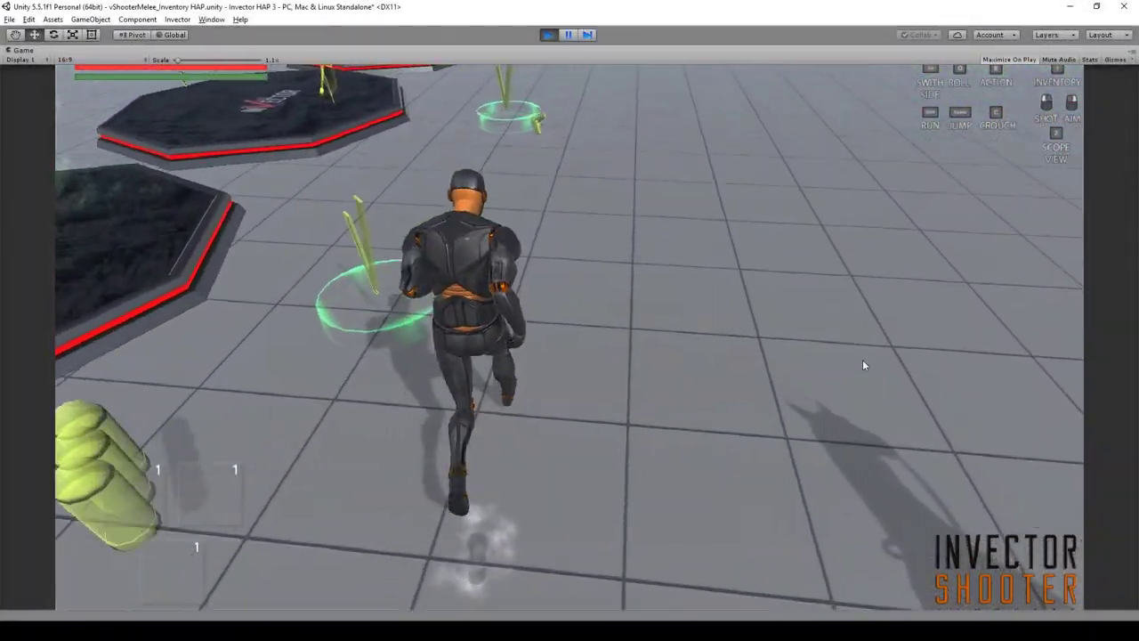
pyautogui.press('e')
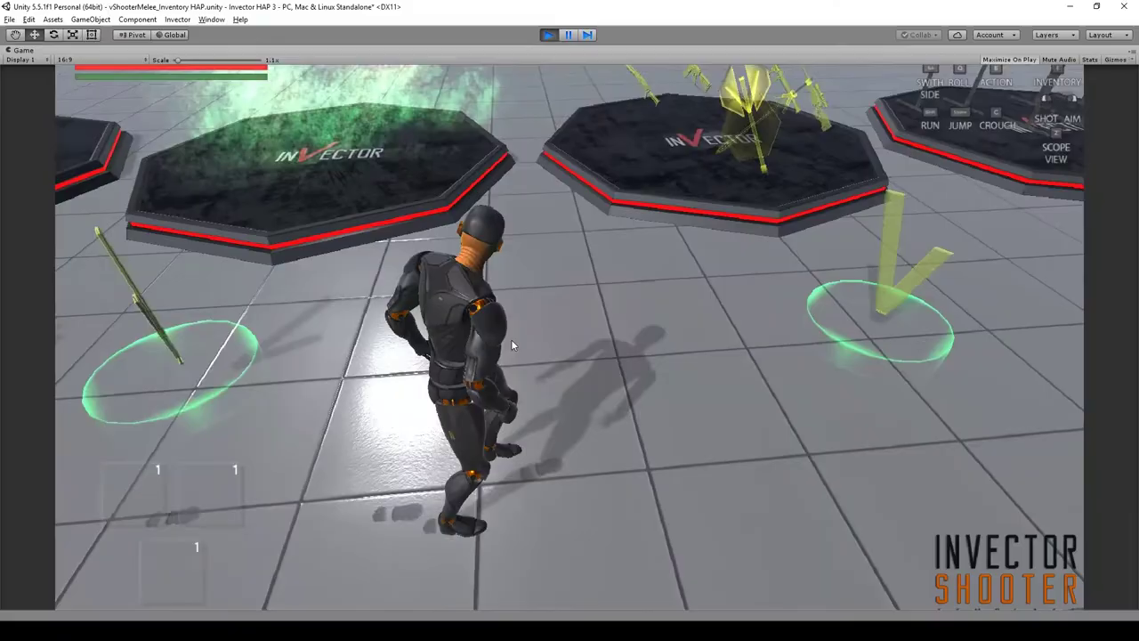
pyautogui.press('w')
pyautogui.press('w')
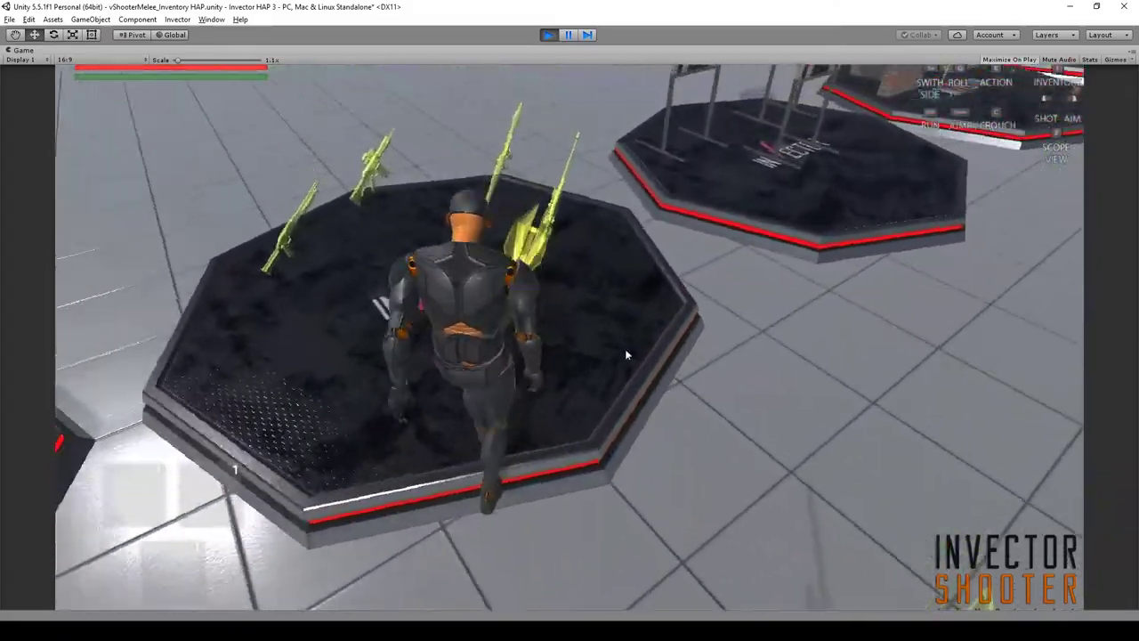
pyautogui.press('e')
pyautogui.press('w')
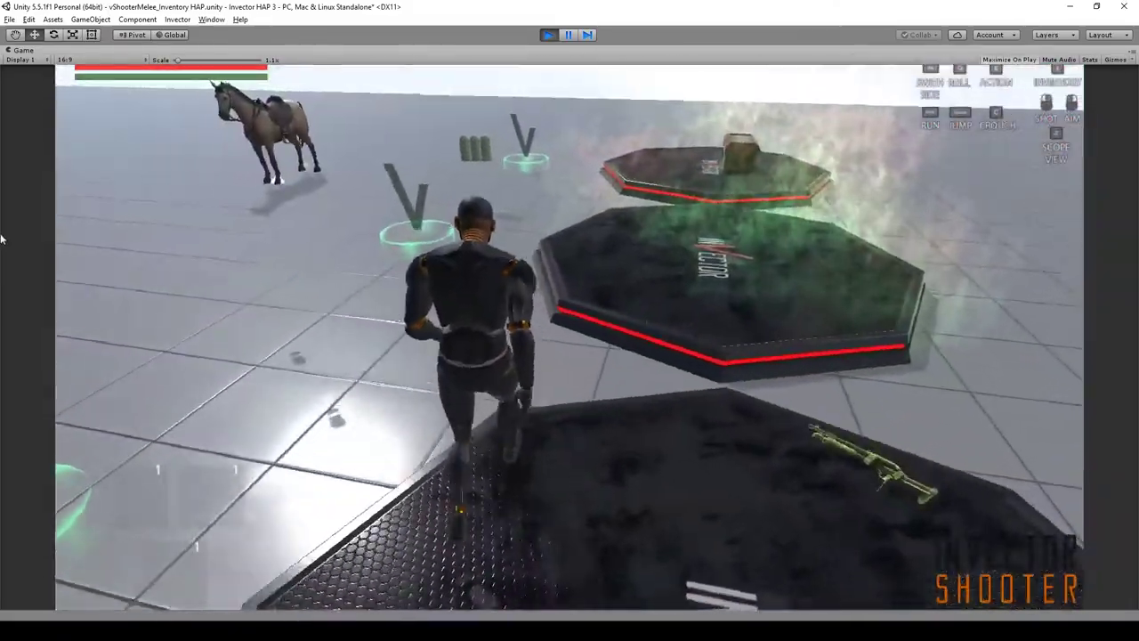
# Walk the character to the horse, mount it and start riding.
pyautogui.press('w')
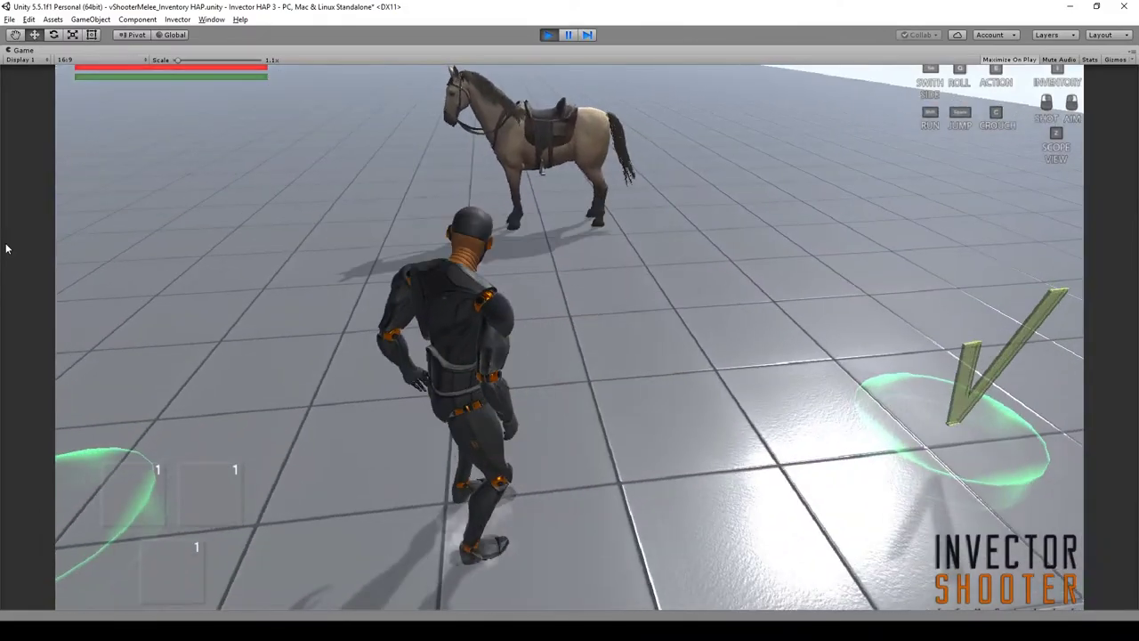
pyautogui.press('w')
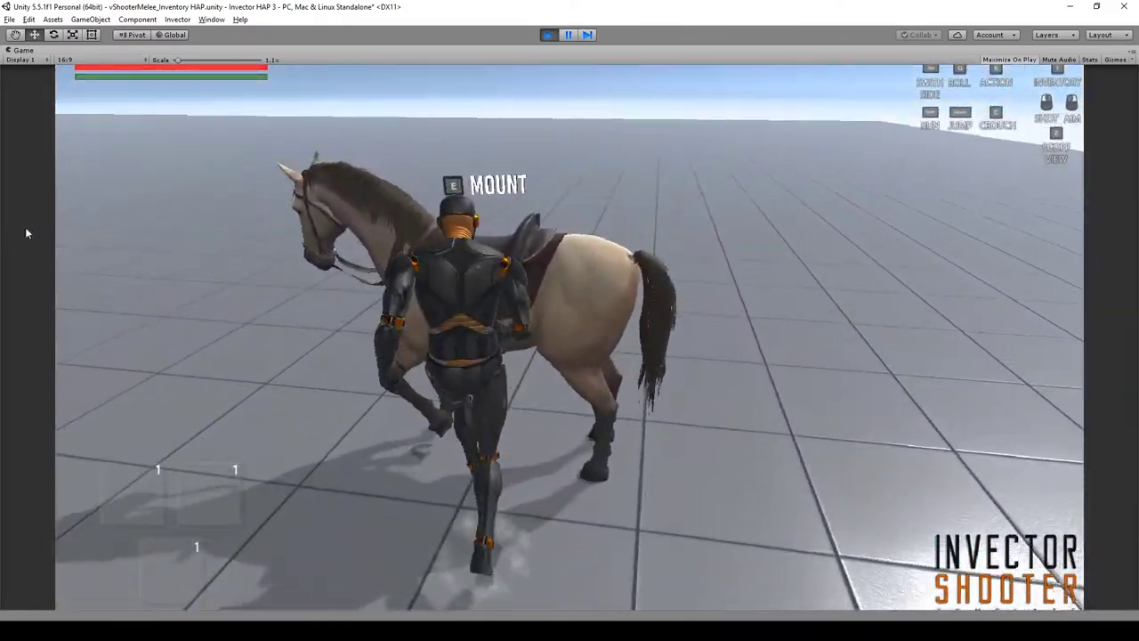
pyautogui.press('e')
pyautogui.press('w')
pyautogui.press('w')
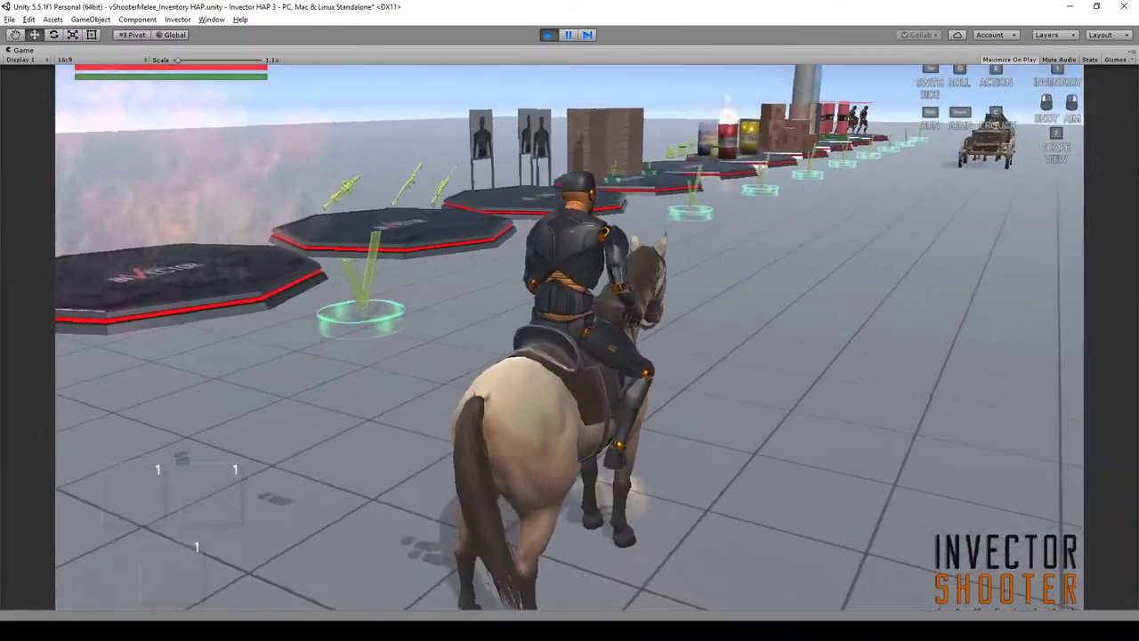
# Equip the handgun, vShortKatana and vShortSword from the inventory's Equipments while mounted, and return to the game.
pyautogui.press('i')
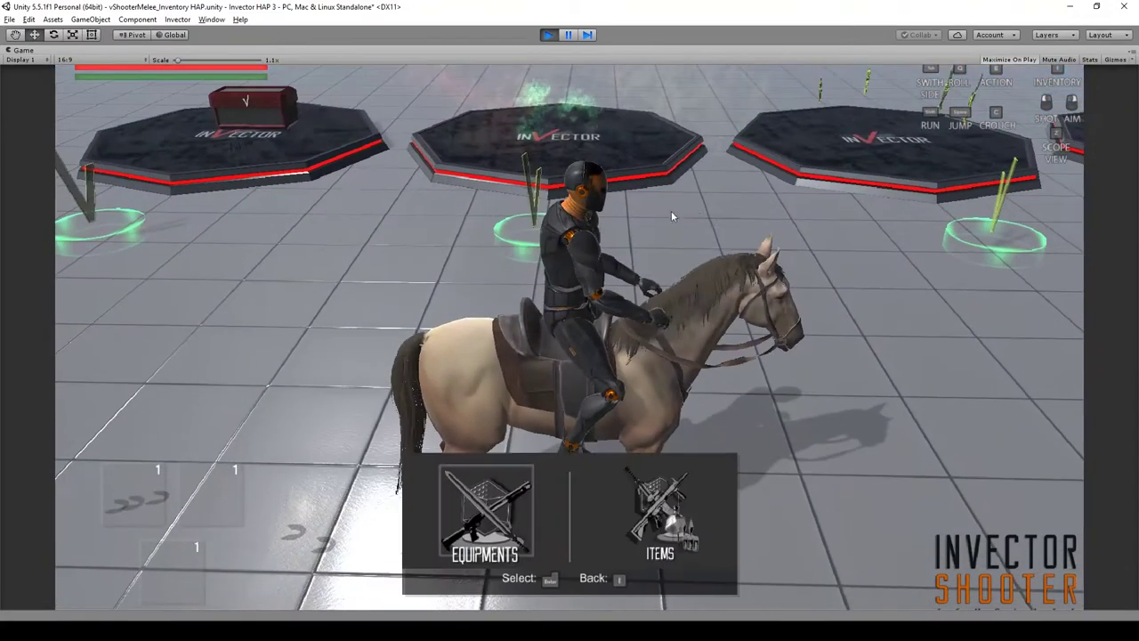
pyautogui.click(500, 266)
pyautogui.click(500, 265)
pyautogui.click(423, 265)
pyautogui.click(560, 272)
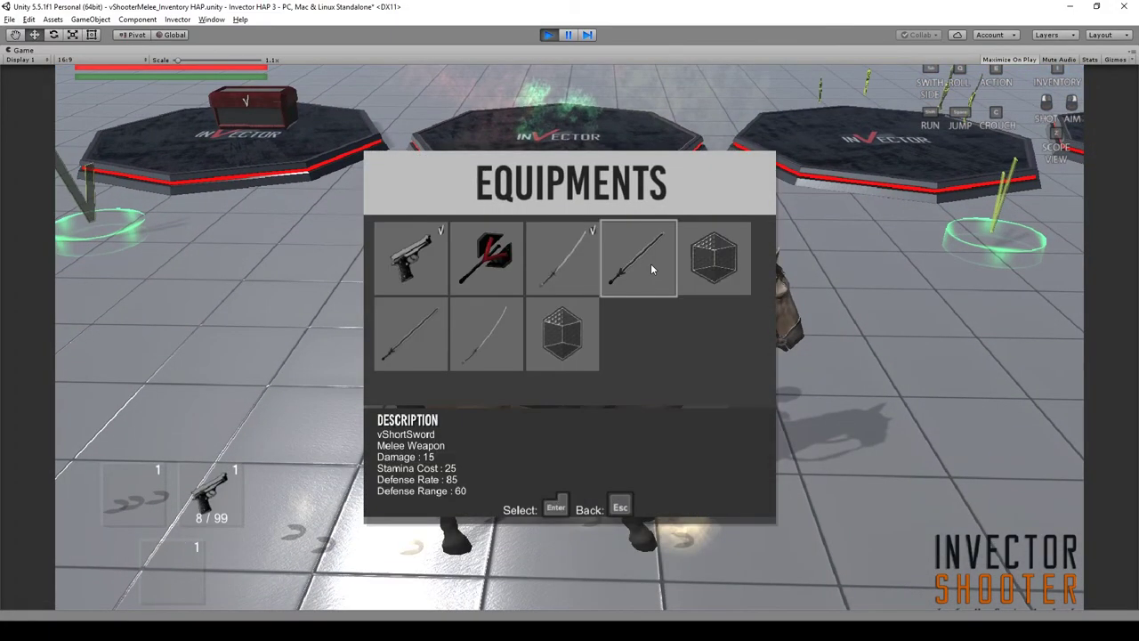
pyautogui.click(644, 261)
pyautogui.press('Escape')
pyautogui.press('Escape')
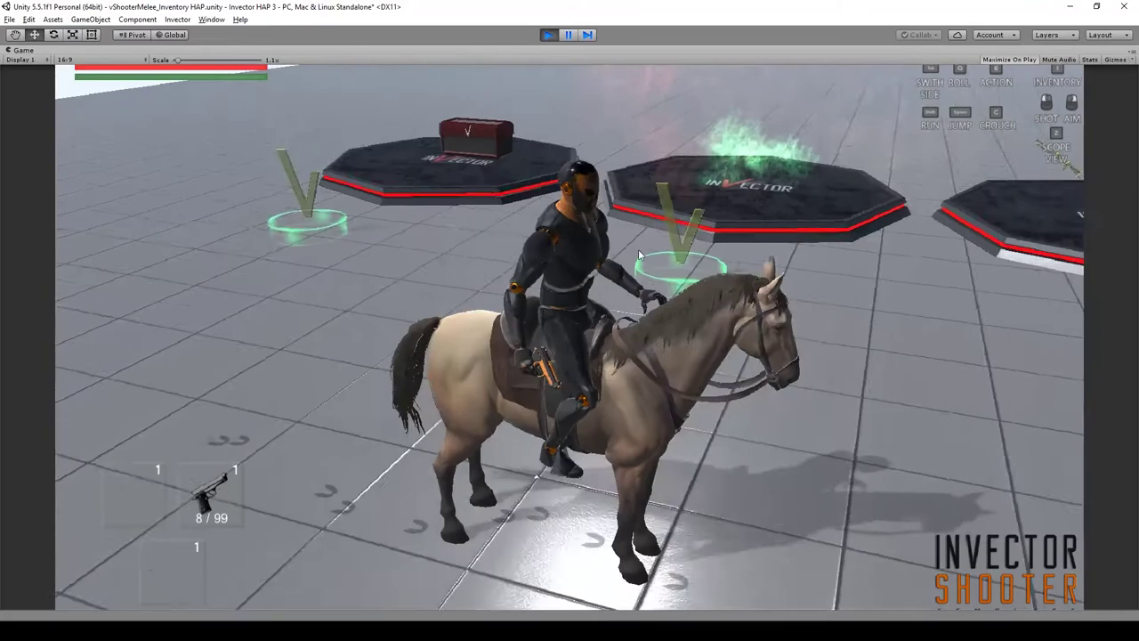
# Test aiming and firing the handgun from horseback, and ride on towards the targets.
pyautogui.moveTo(638, 253); pyautogui.dragTo(712, 284, button='right')
pyautogui.click(740, 272)
pyautogui.click(705, 282)
pyautogui.press('w')
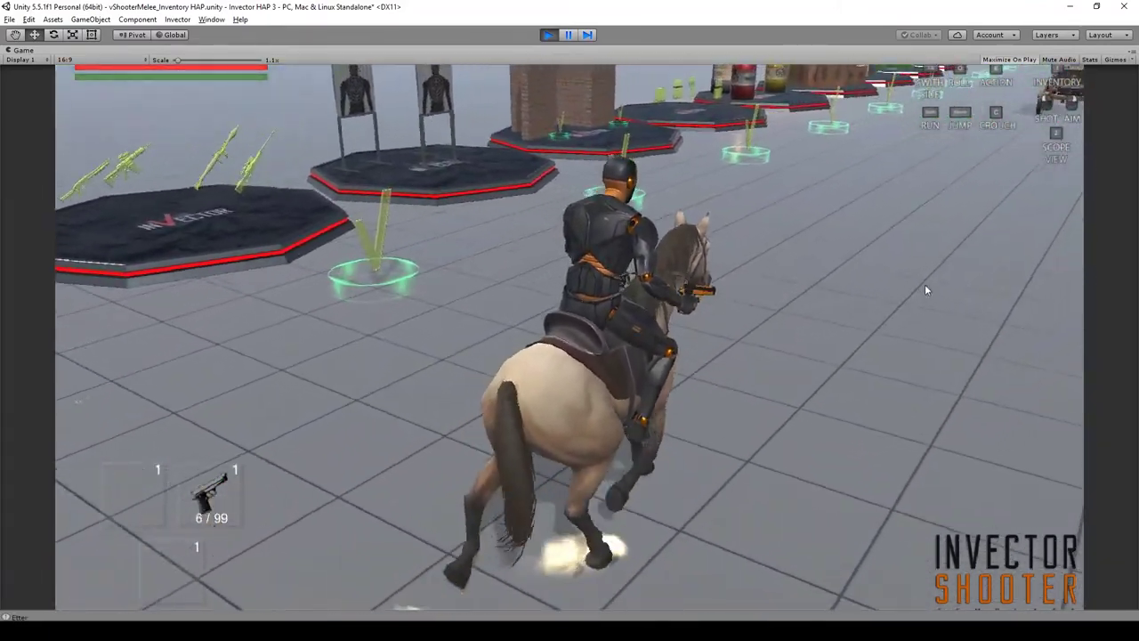
# Test the katana by attacking from horseback near the enemies, and switch to the short sword.
pyautogui.press('Right')
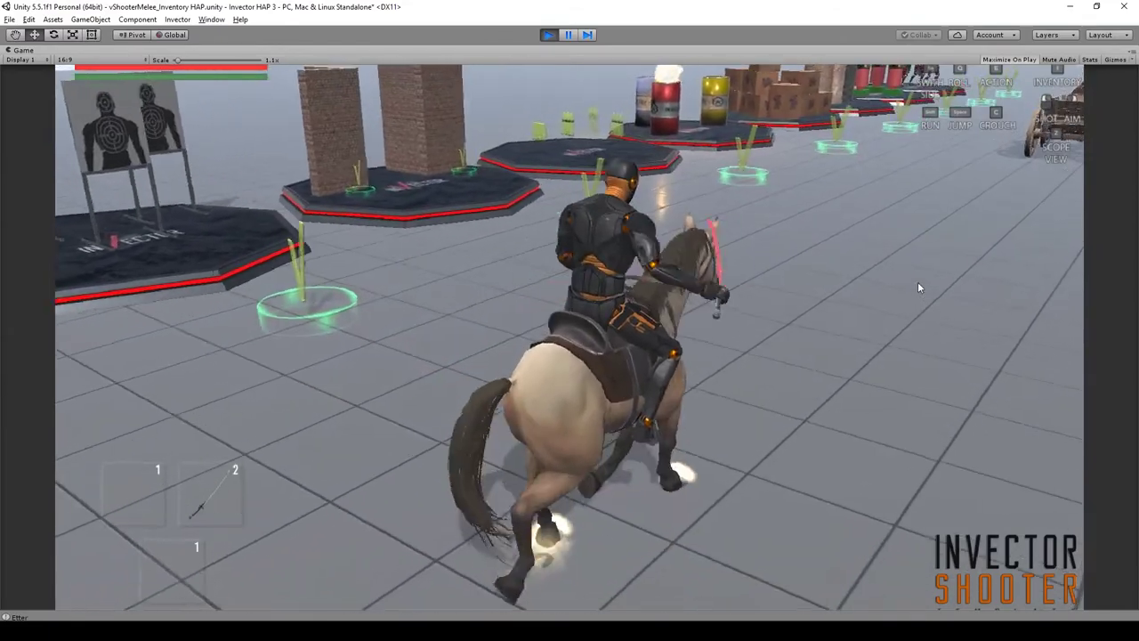
pyautogui.click(860, 284)
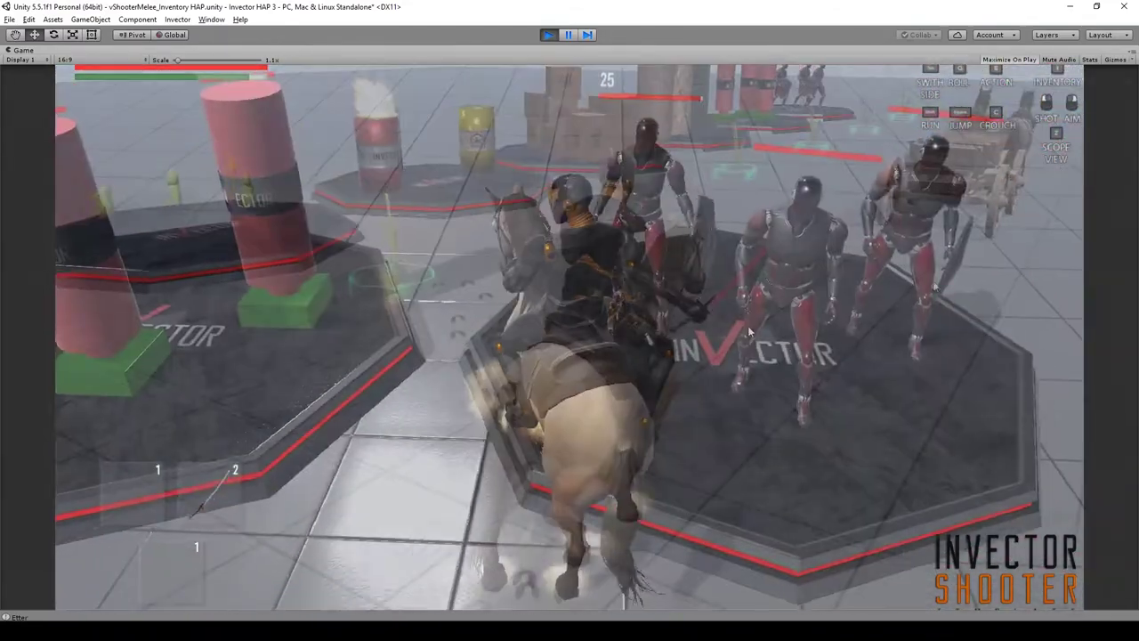
pyautogui.press('s')
pyautogui.press('Right')
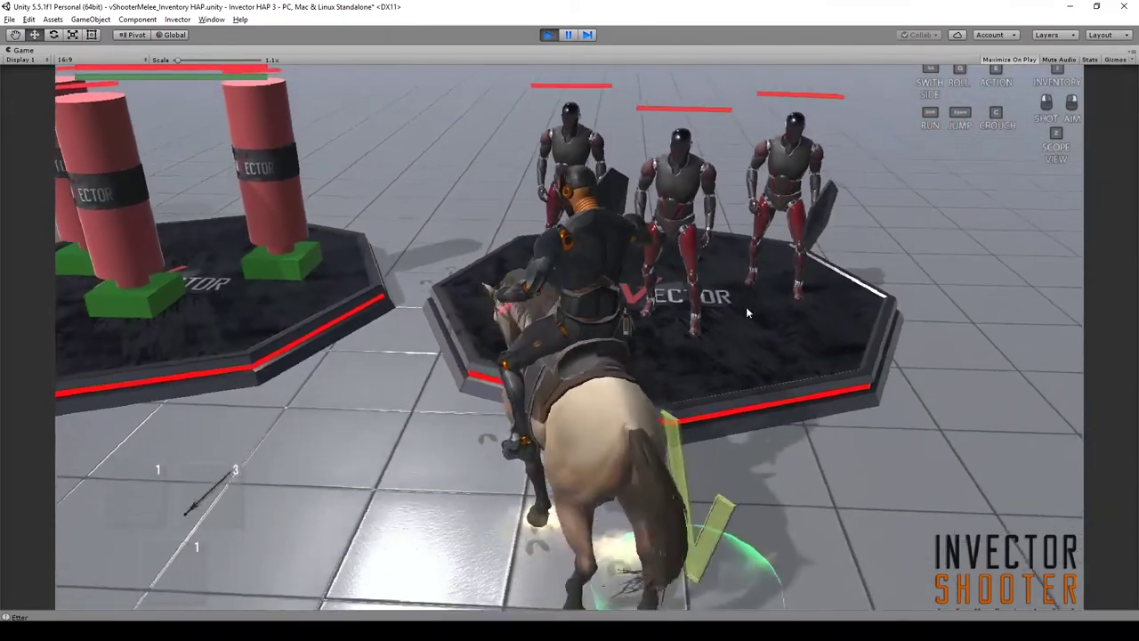
# Turn the horse beside the enemies, cycle the weapons back to the handgun and shoot at them.
pyautogui.press('a')
pyautogui.press('a')
pyautogui.press('Right')
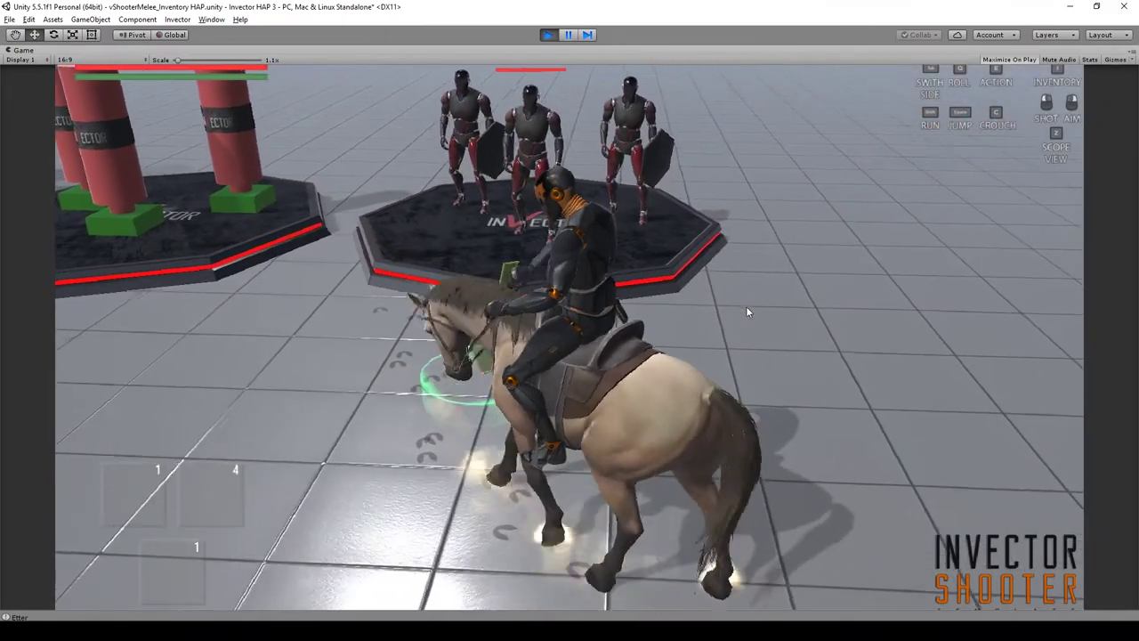
pyautogui.press('Right')
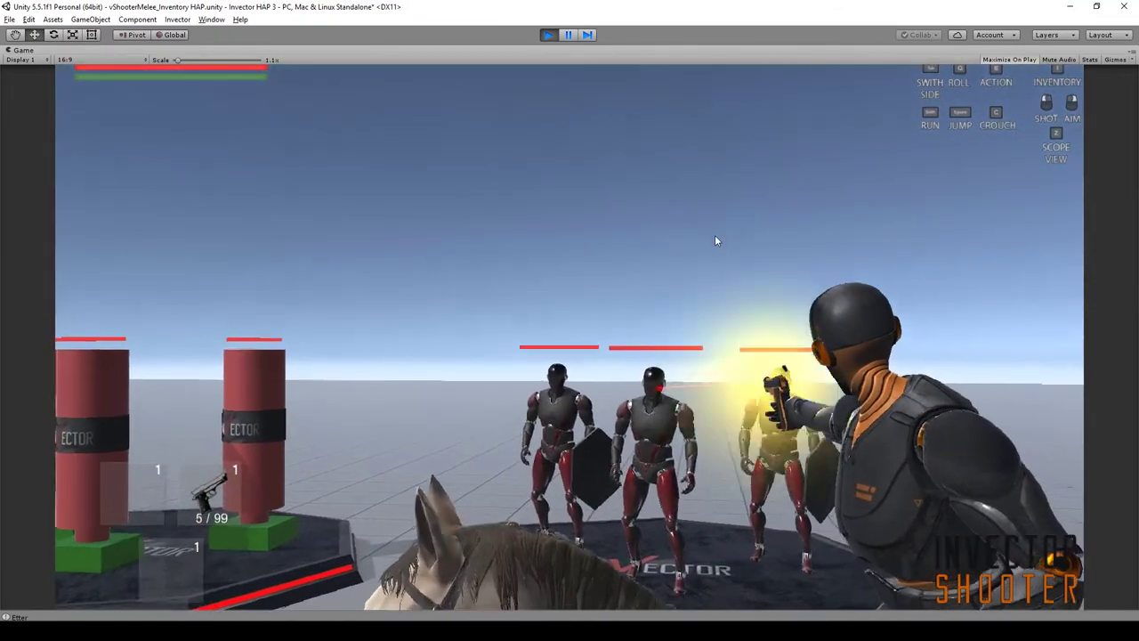
pyautogui.click(691, 239)
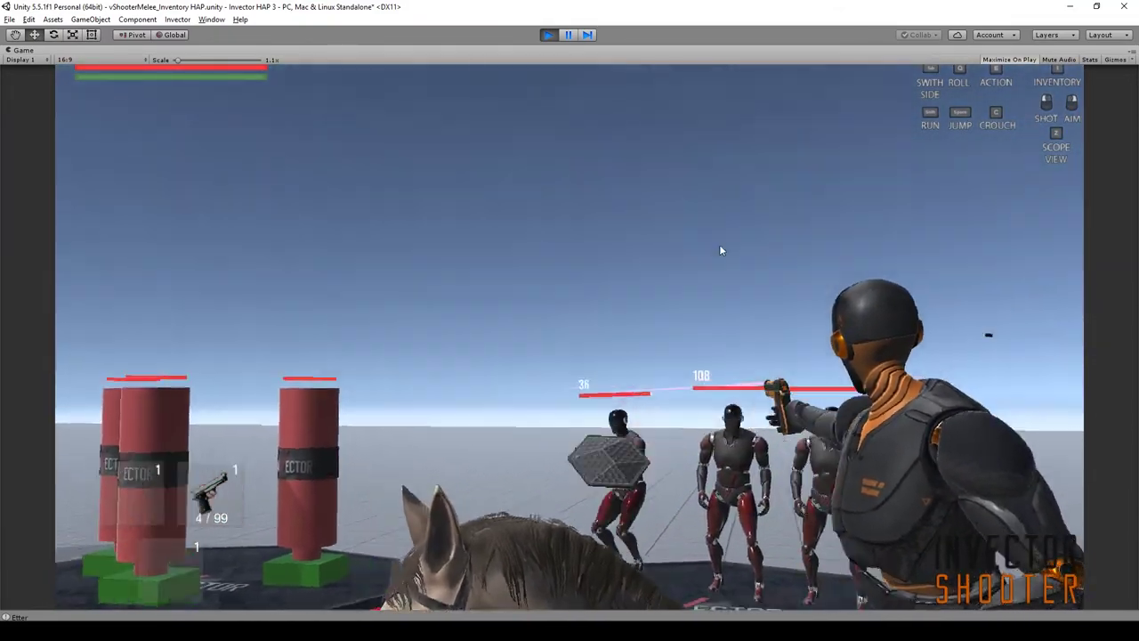